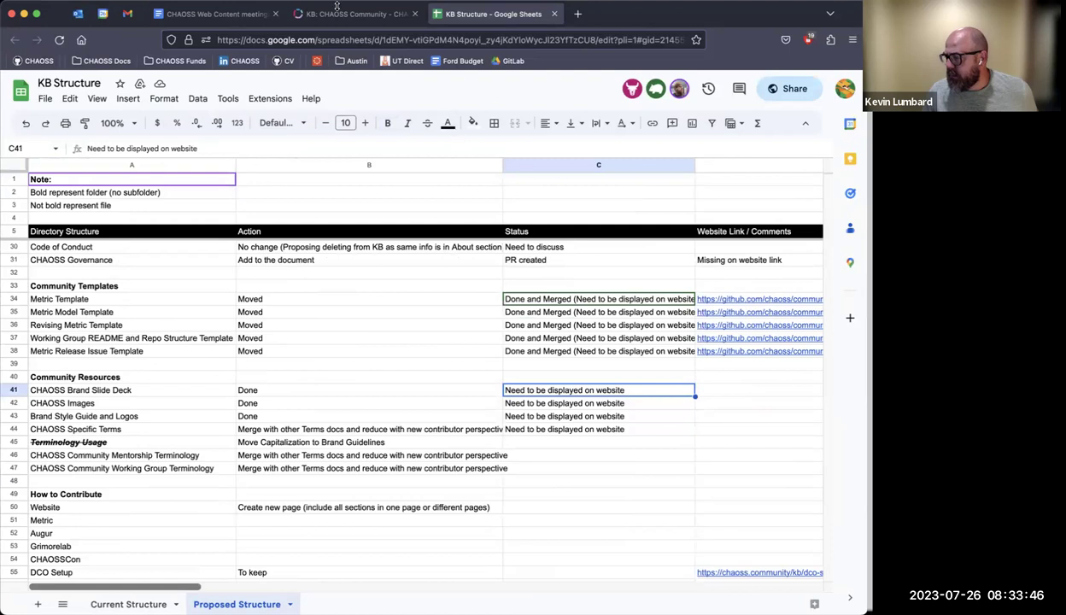
Compare the topic areas on the KB CHAOSS Community page with the Proposed Structure sheet in the KB Structure spreadsheet.
left_click(339, 15)
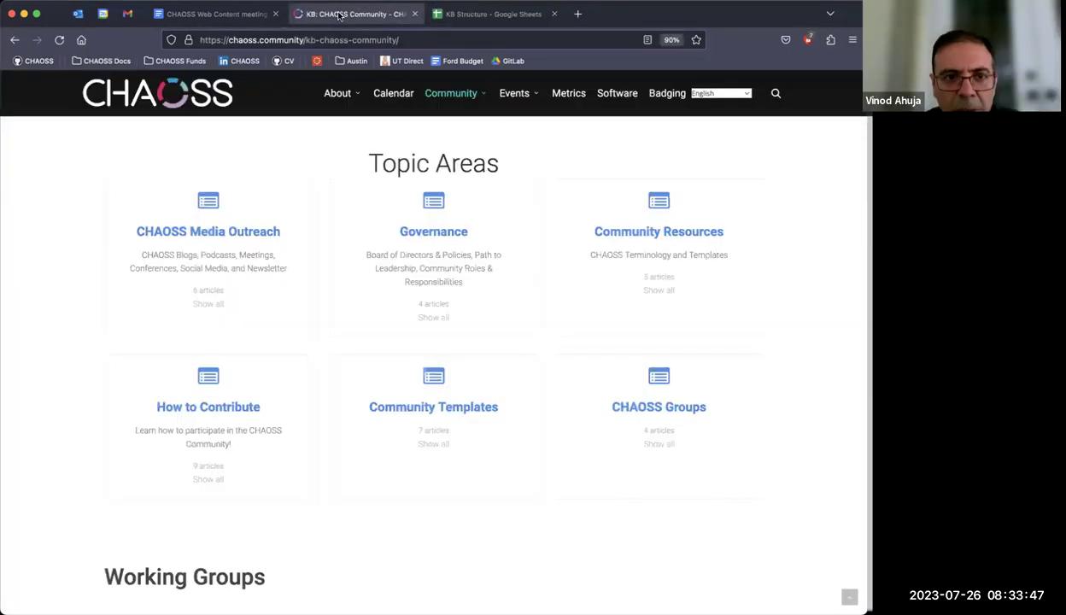
left_click(461, 15)
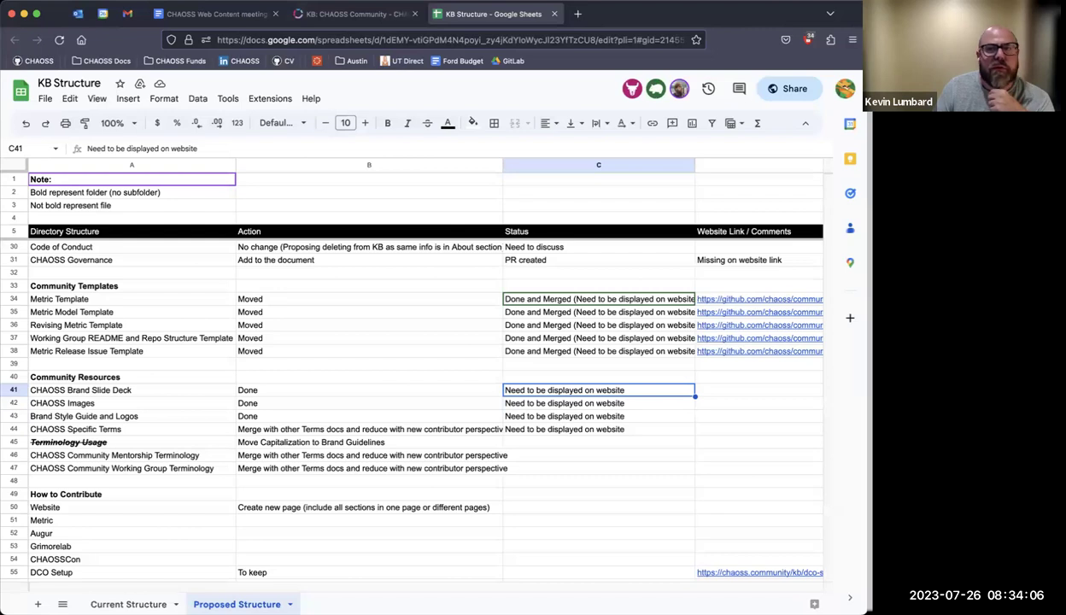
left_click(325, 405)
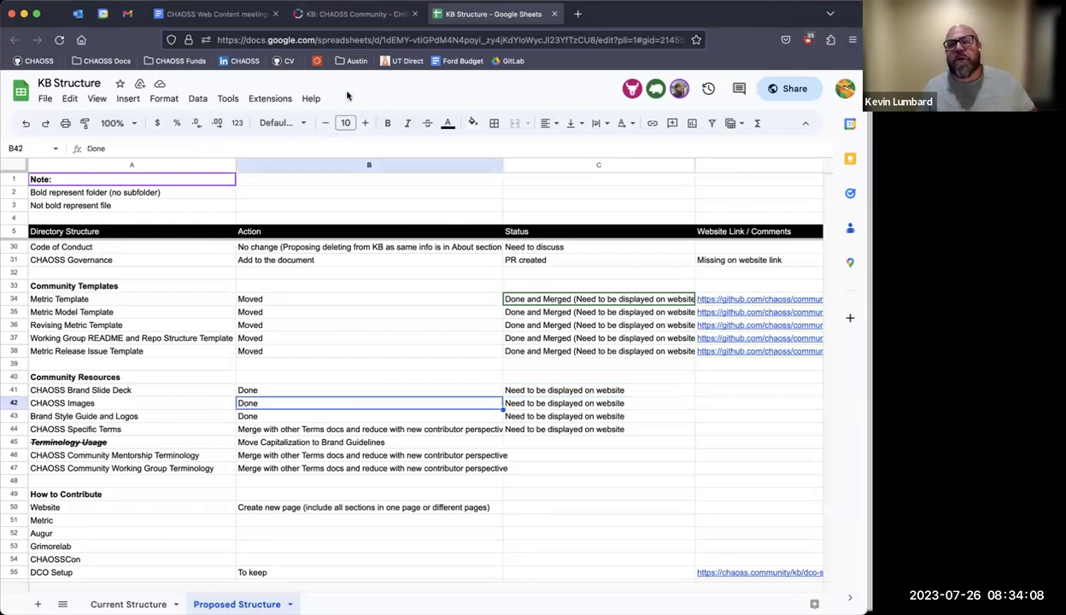
left_click(344, 12)
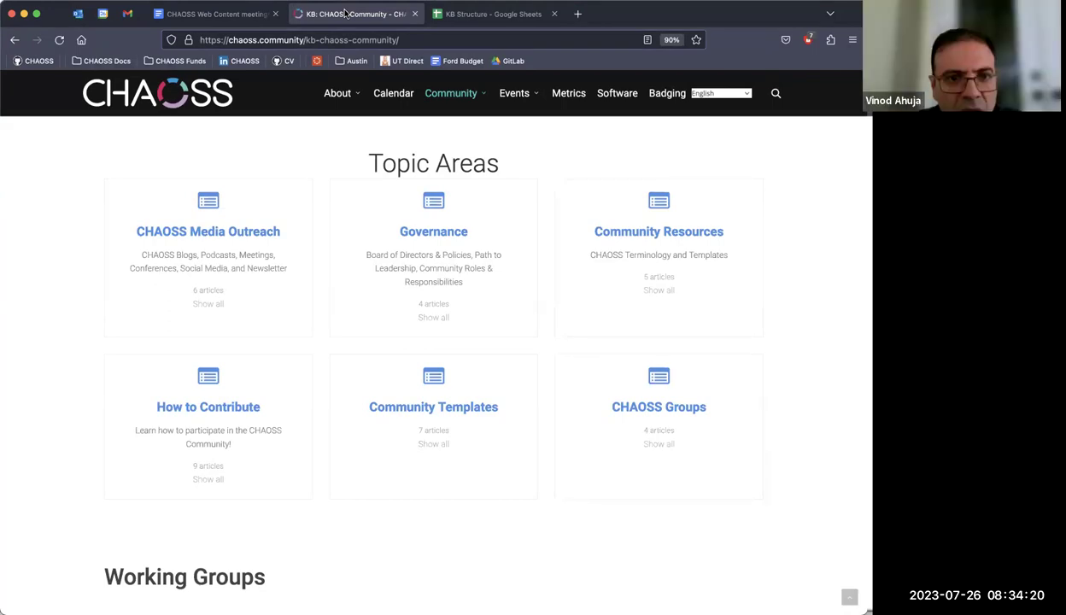
Open the CHAOSS GitHub organization in a new browser tab and bring up its full repository list.
left_click(585, 15)
left_click(34, 61)
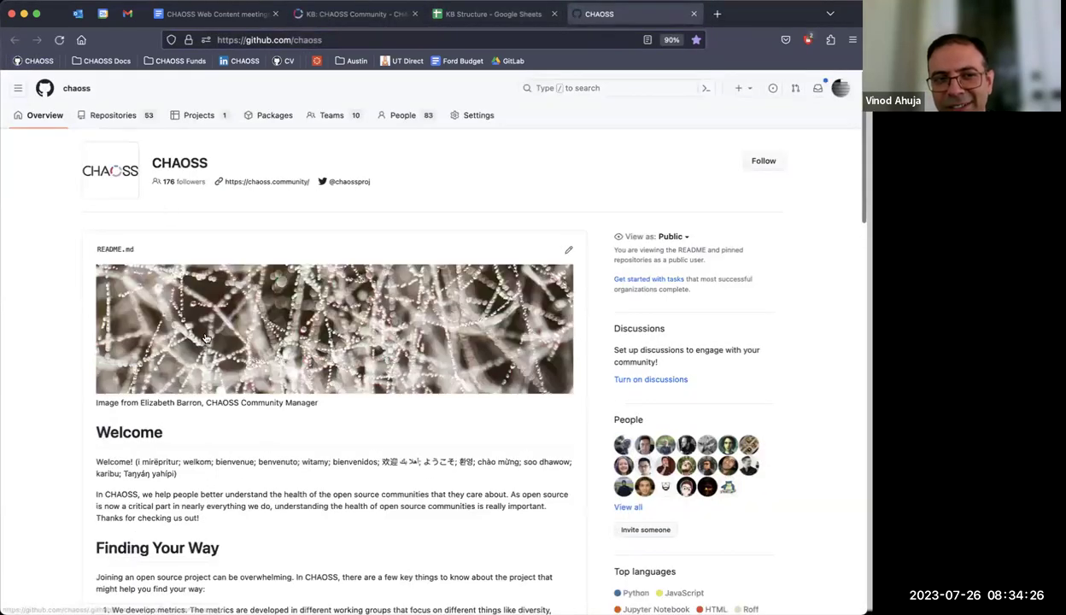
scroll(205, 337, "down", 1)
scroll(205, 338, "down", 15)
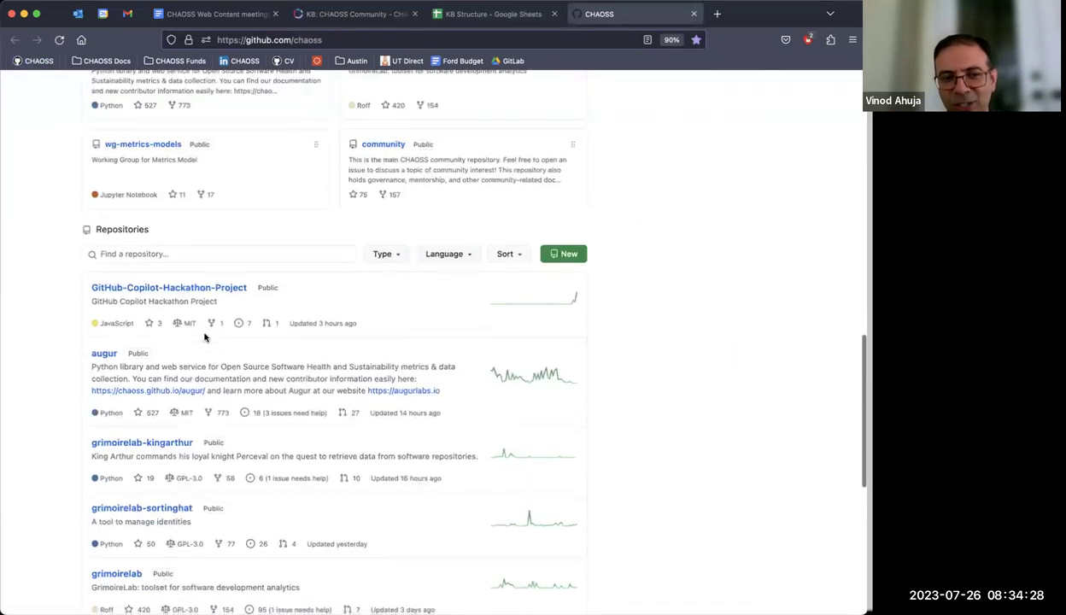
scroll(205, 337, "down", 8)
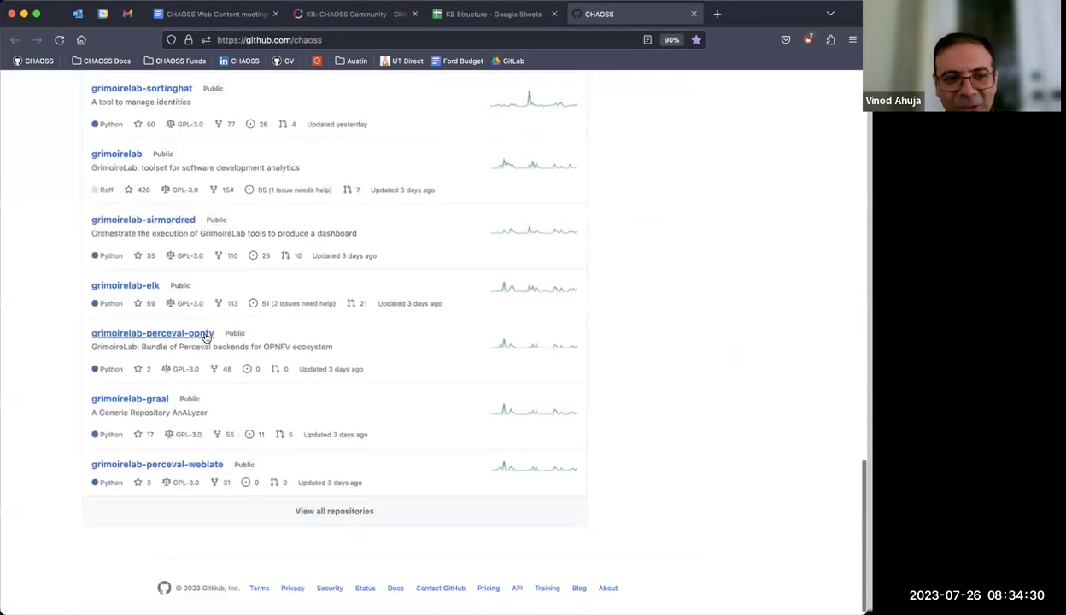
left_click(299, 512)
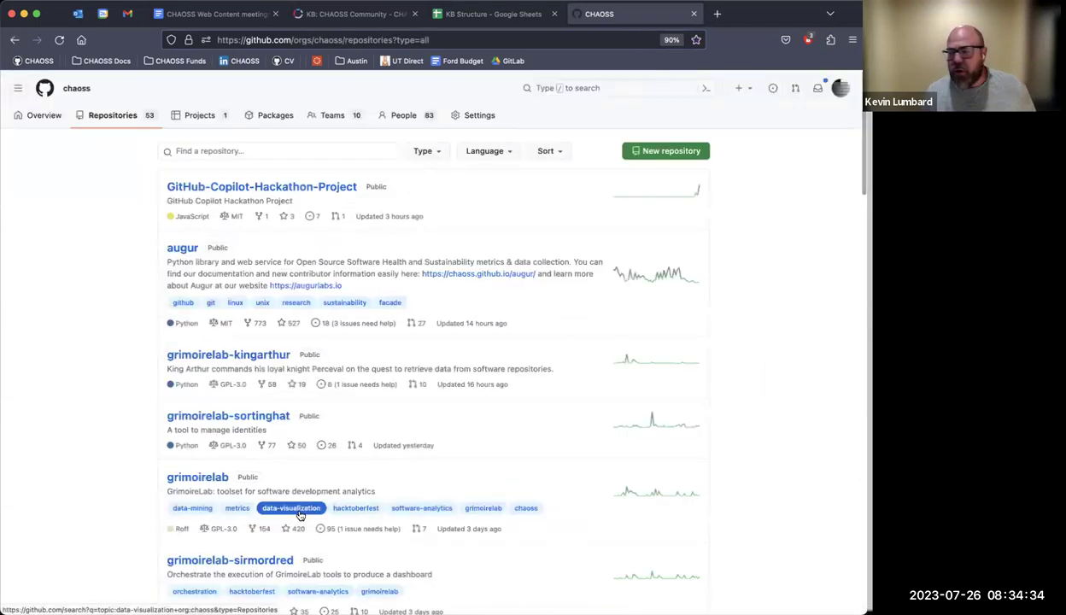
Find and open the community repository, and look into its community-initiatives-and-working-groups folder before returning to the repository root.
scroll(299, 515, "down", 6)
key("super+f")
type("comm")
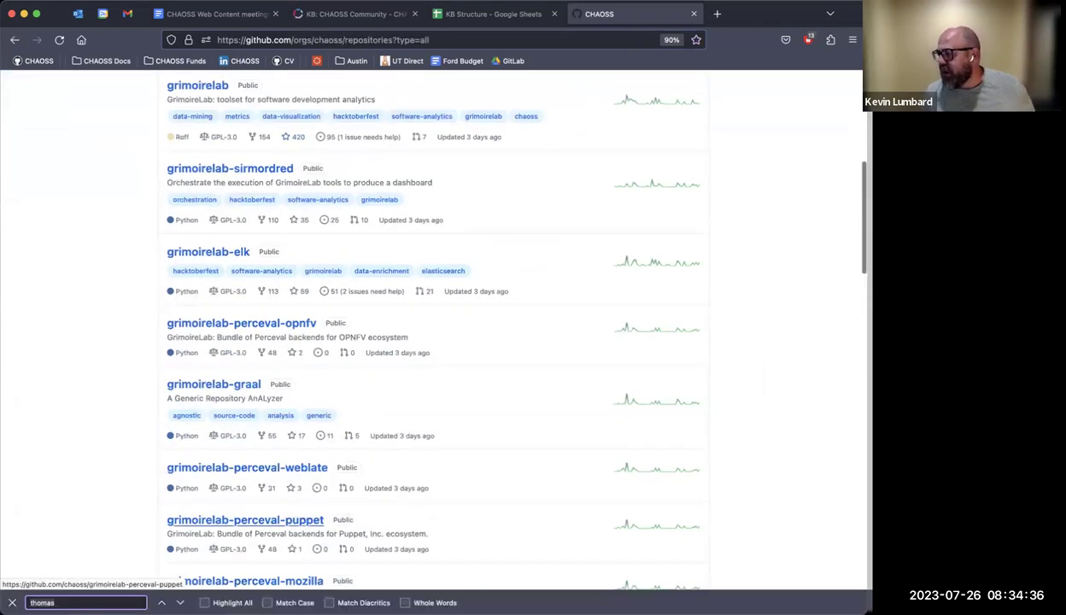
type("u")
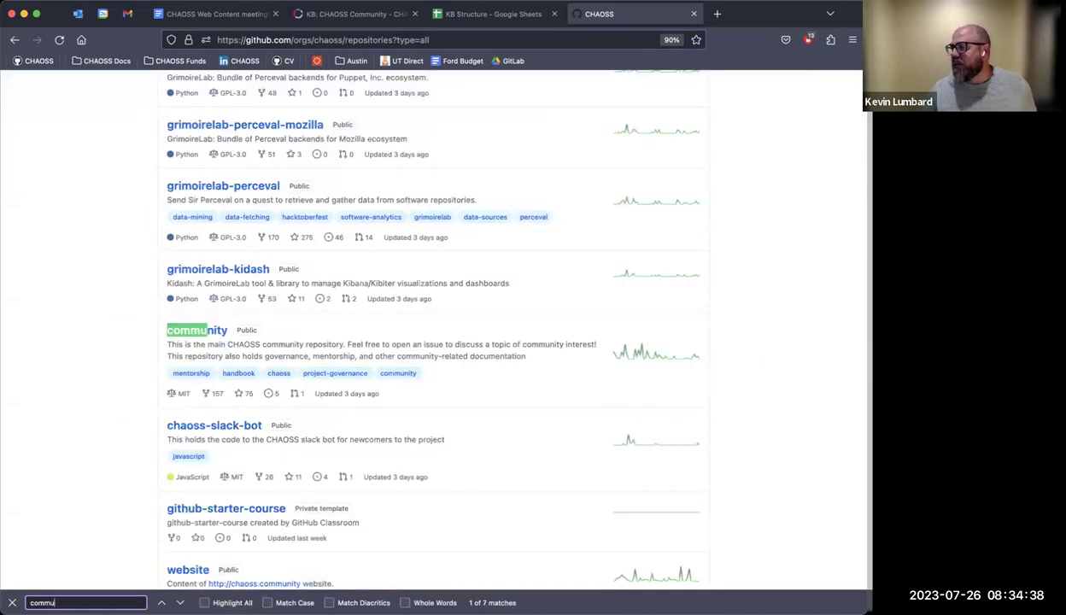
left_click(221, 333)
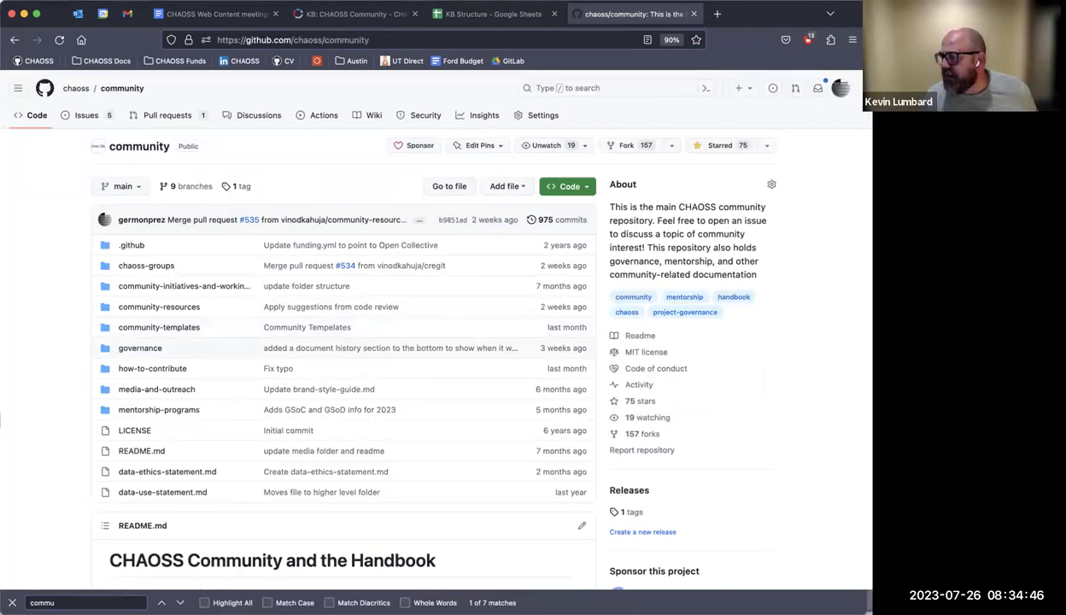
left_click(121, 287)
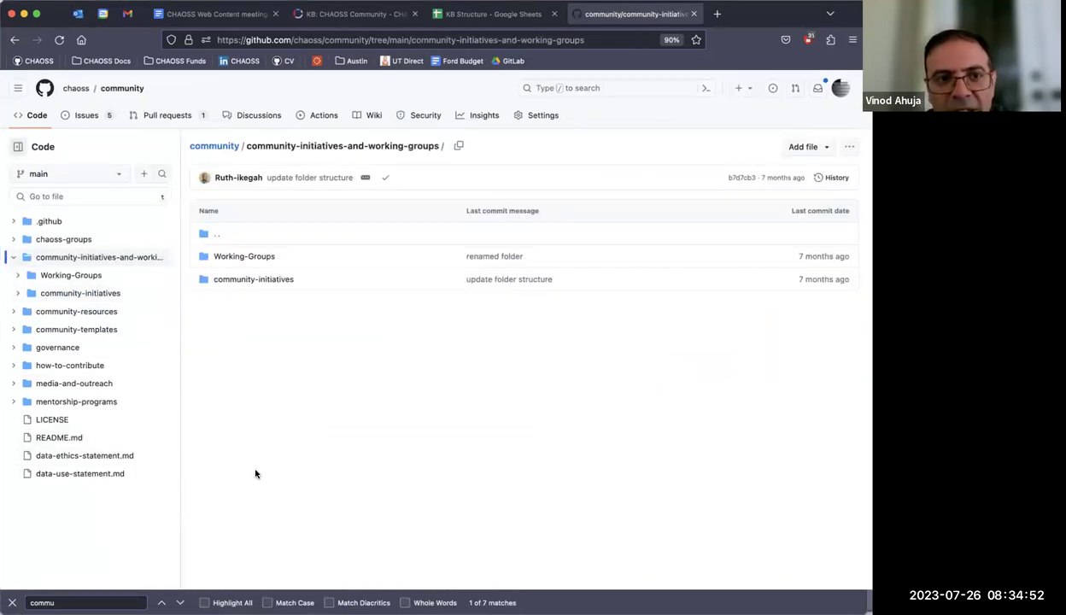
key("super+bracketleft")
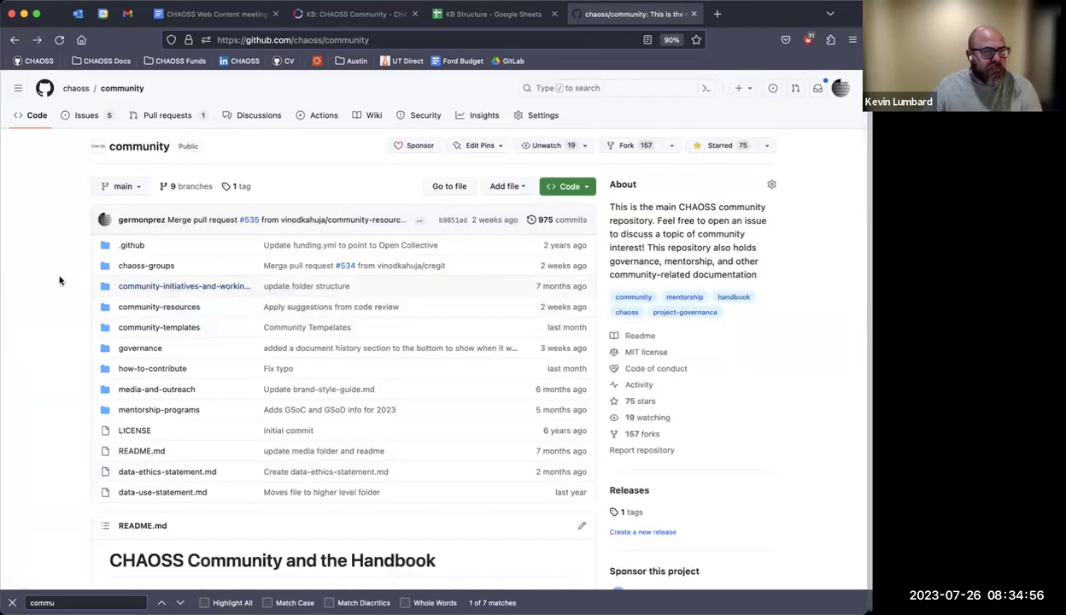
Add "Community Initiatives folder in community repo will be removed." as the first Updates bullet in the CHAOSS Web Content meetings document.
left_click(224, 15)
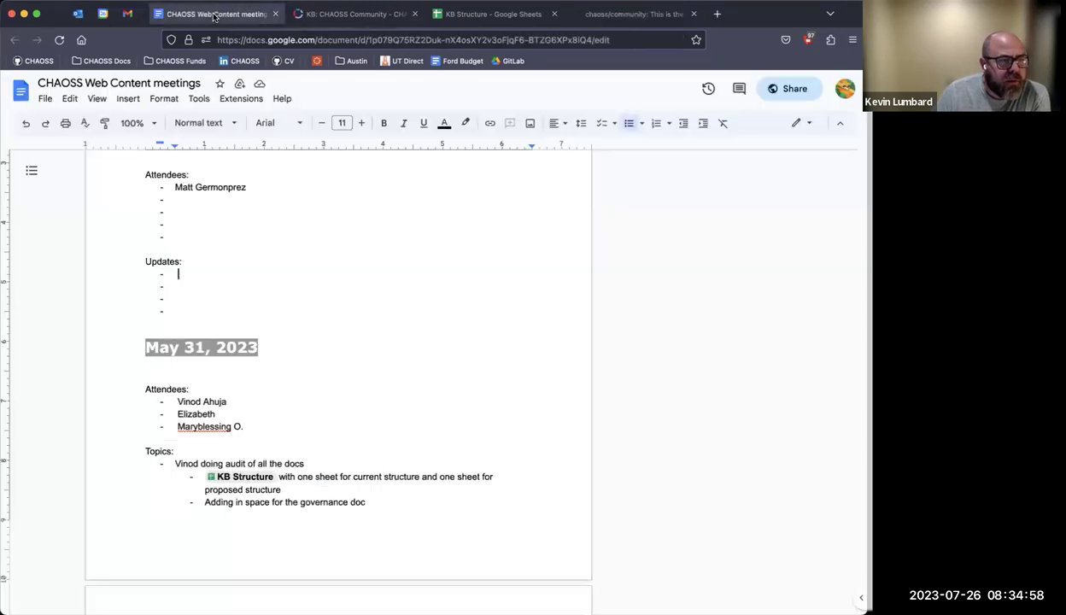
type("Communi")
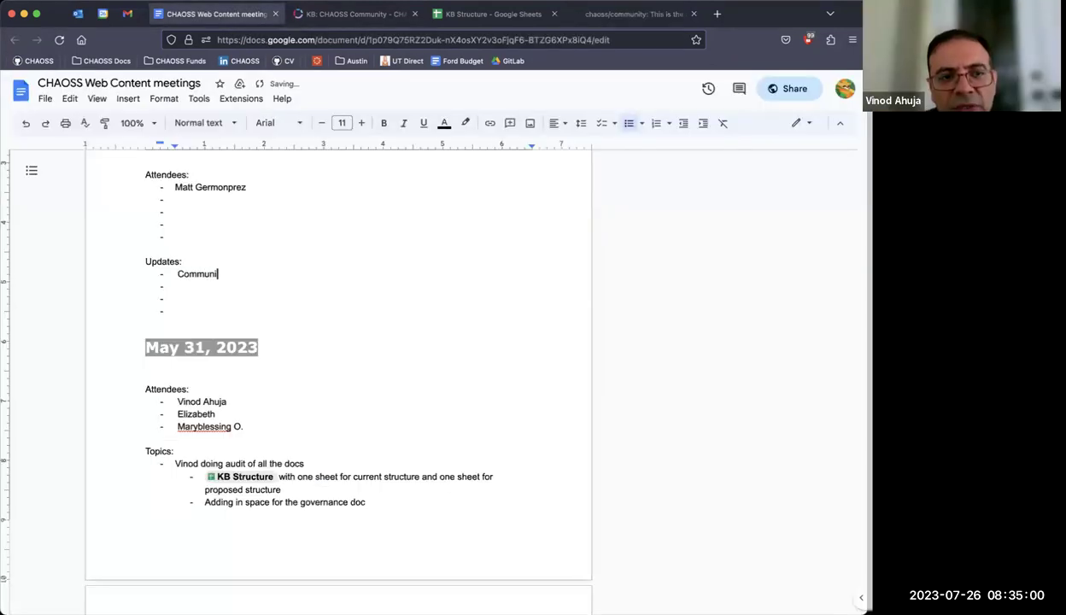
type("ty Initiative")
key("BackSpace")
type("s ")
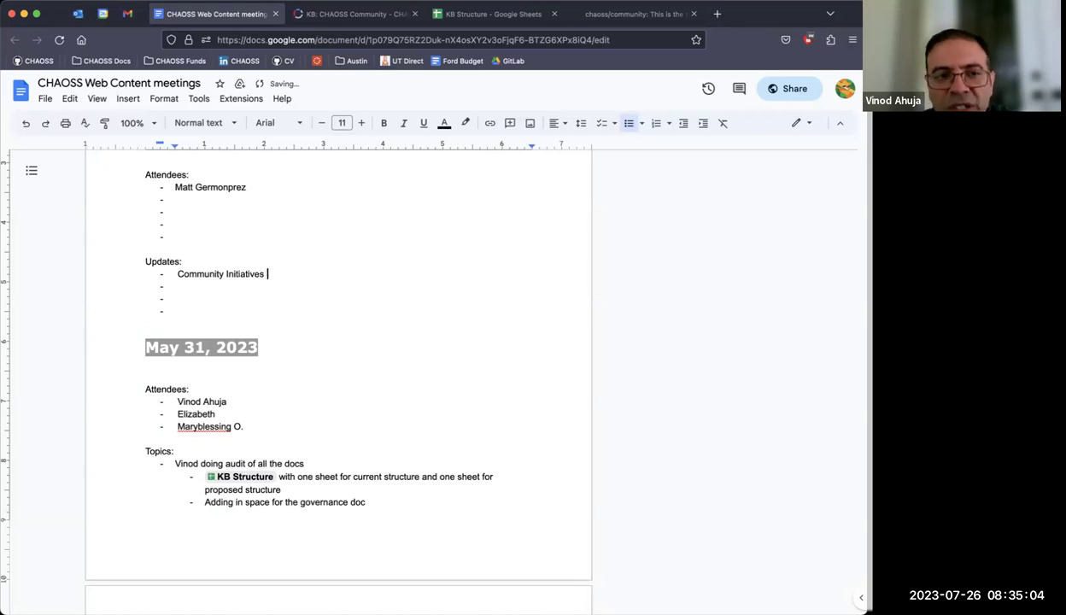
type("folder ")
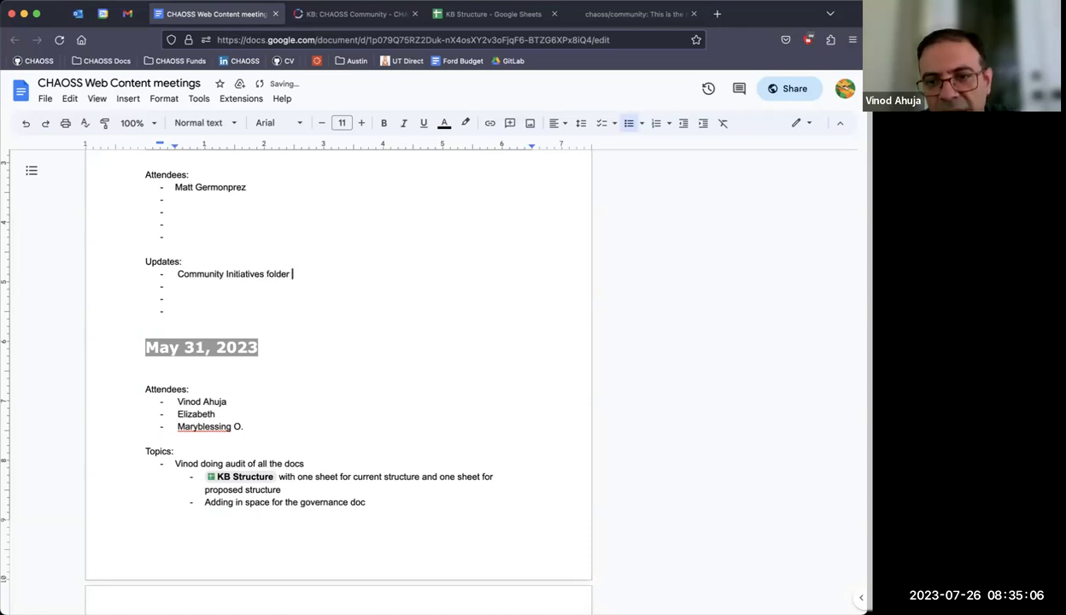
type("in c")
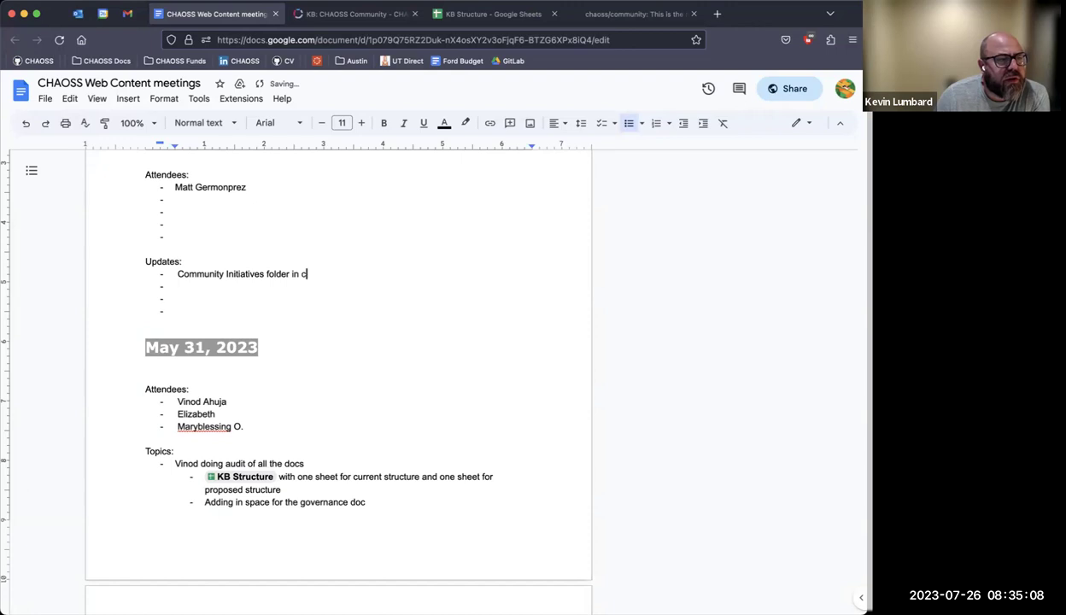
type("ommunity repo ")
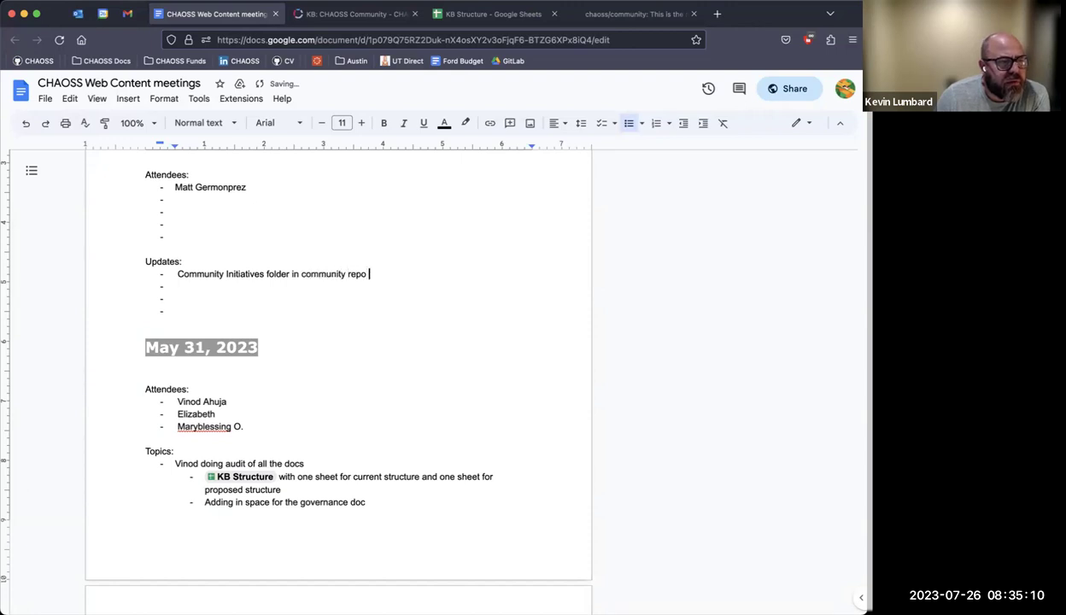
type("will be removed.")
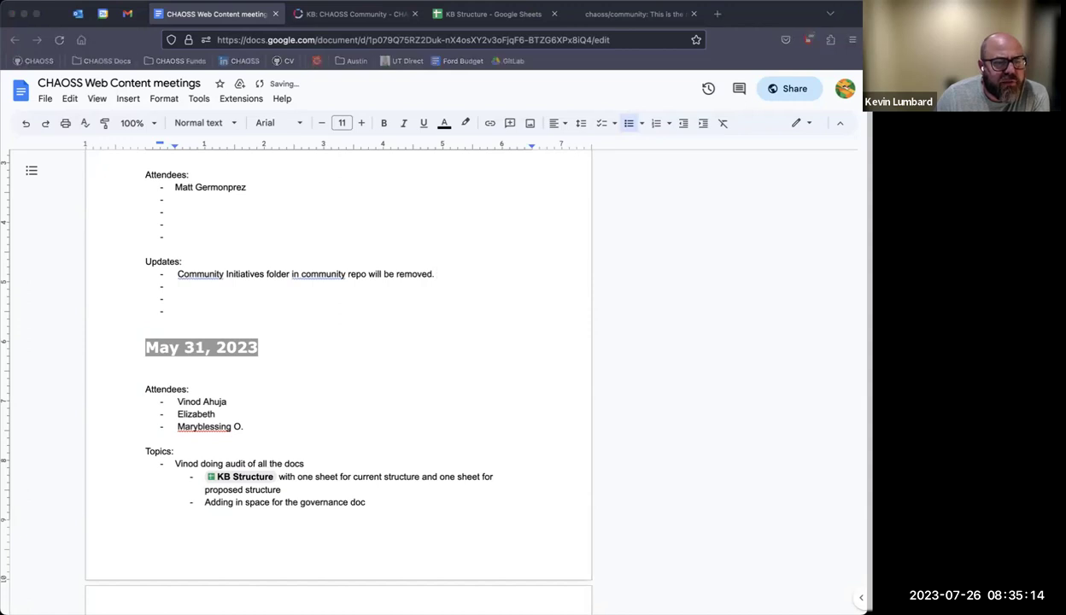
Return to the community repository on GitHub and dismiss the page search.
left_click(632, 14)
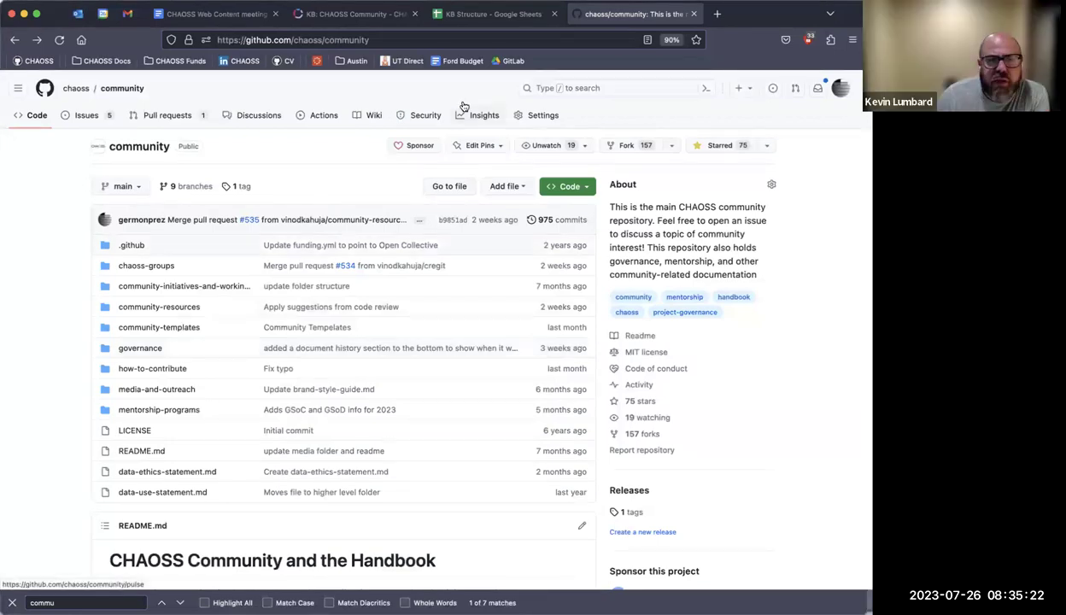
left_click(12, 602)
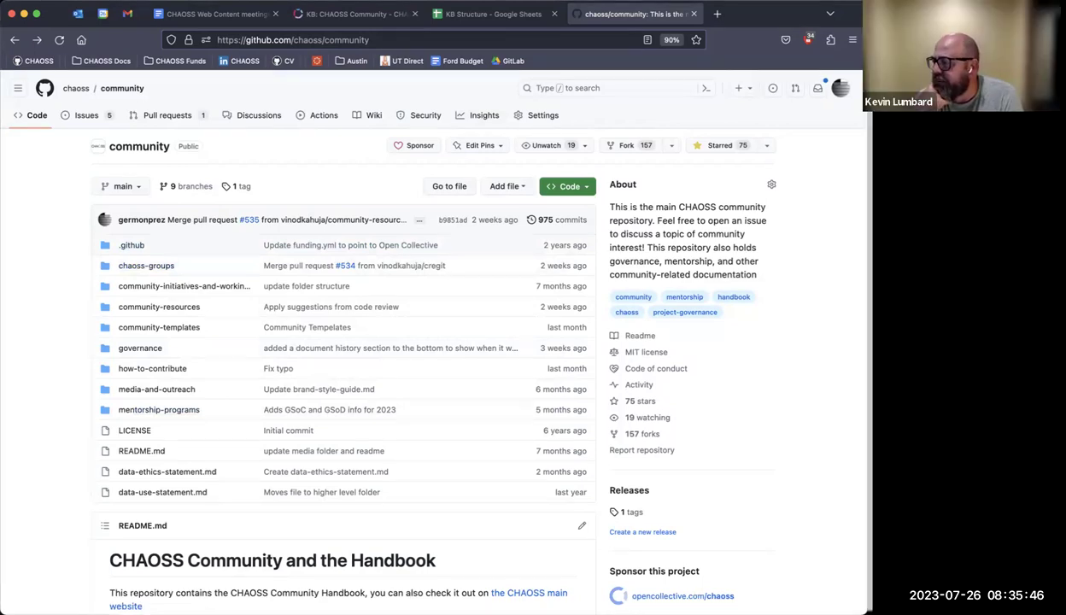
Open the Working Groups article from the CHAOSS Groups topic of the website's knowledge base.
left_click(363, 18)
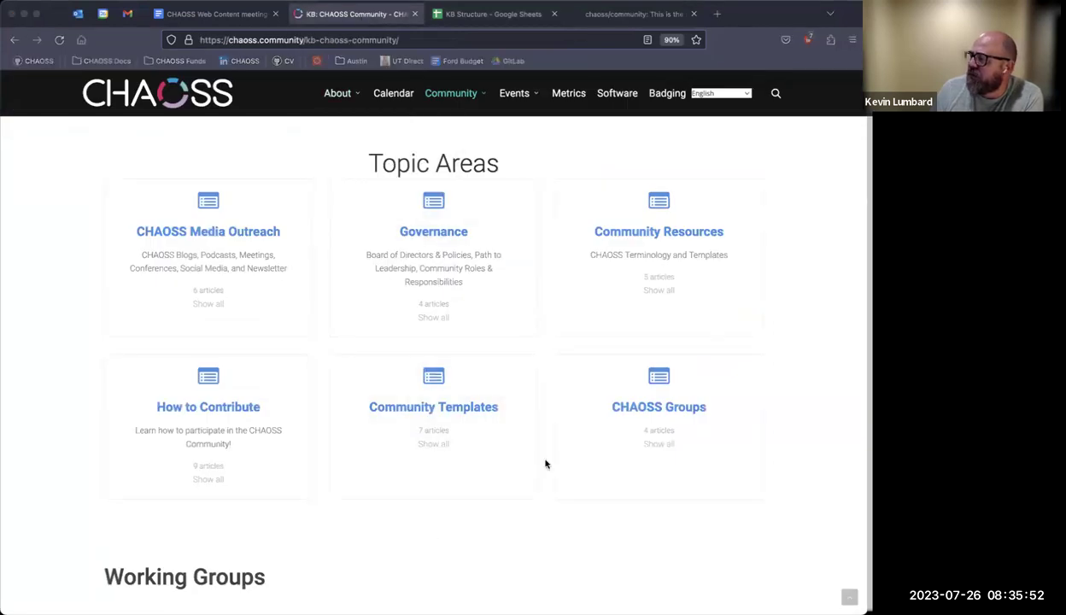
left_click(666, 407)
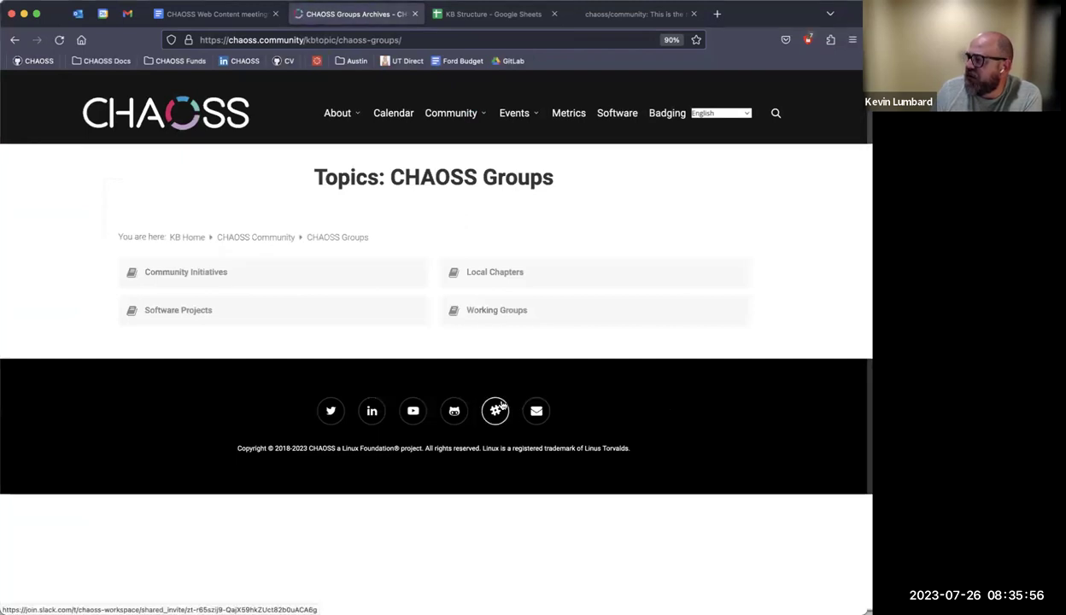
left_click(498, 309)
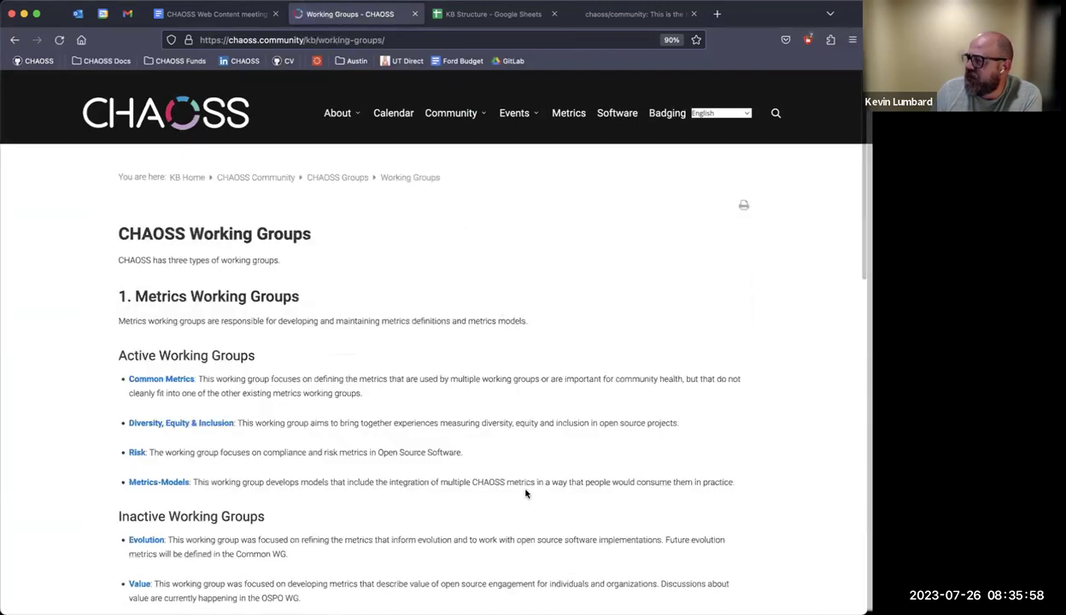
Examine the metrics, context and operations working groups described in the CHAOSS Working Groups article.
scroll(525, 493, "down", 2)
scroll(525, 493, "down", 5)
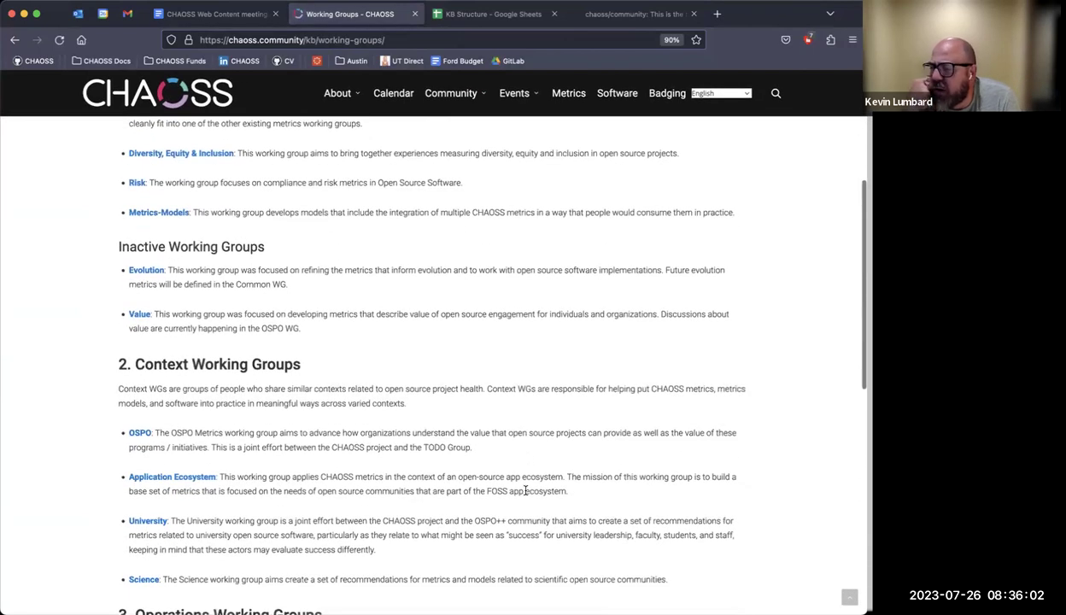
scroll(525, 492, "down", 3)
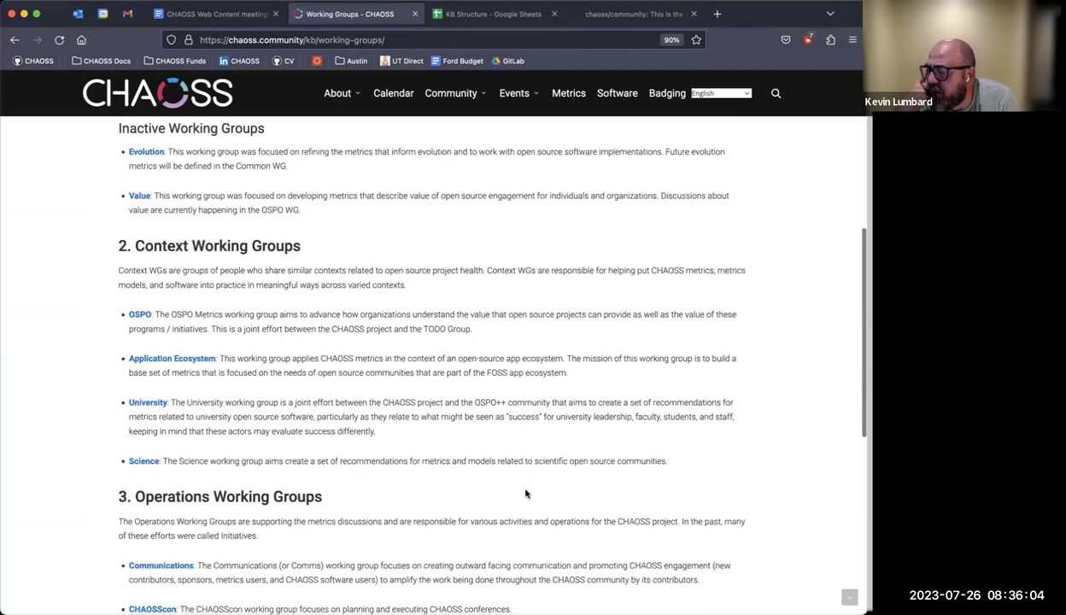
scroll(525, 493, "down", 1)
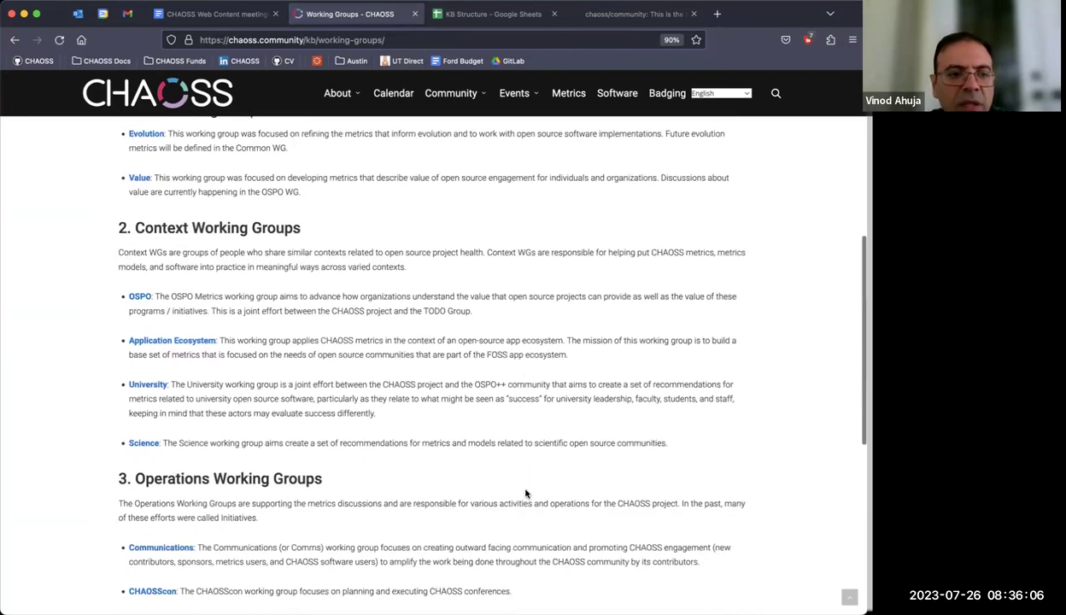
scroll(526, 493, "down", 5)
scroll(525, 494, "down", 2)
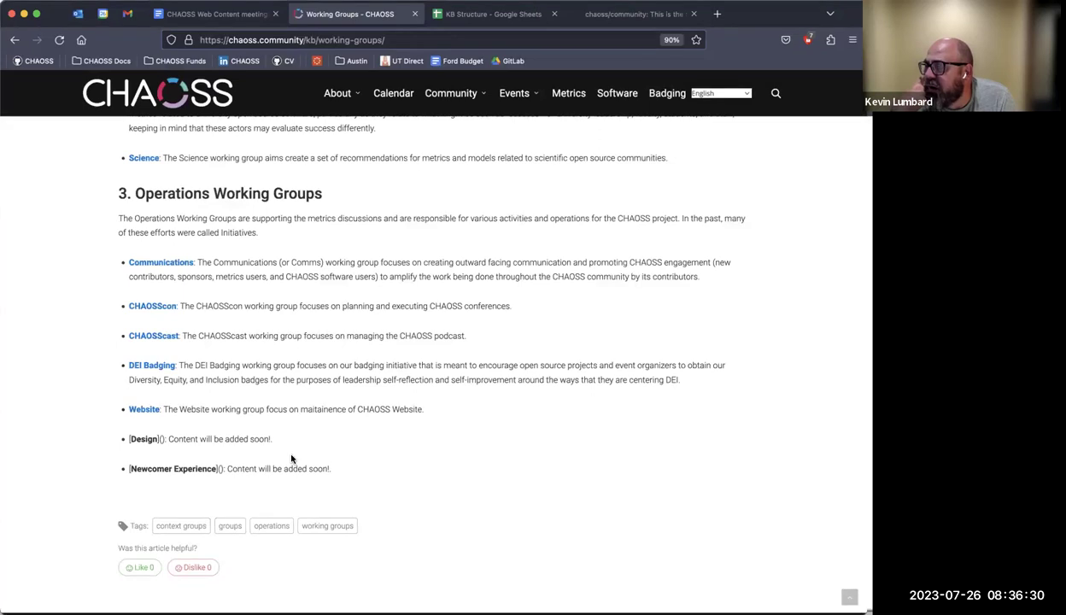
scroll(290, 459, "up", 4)
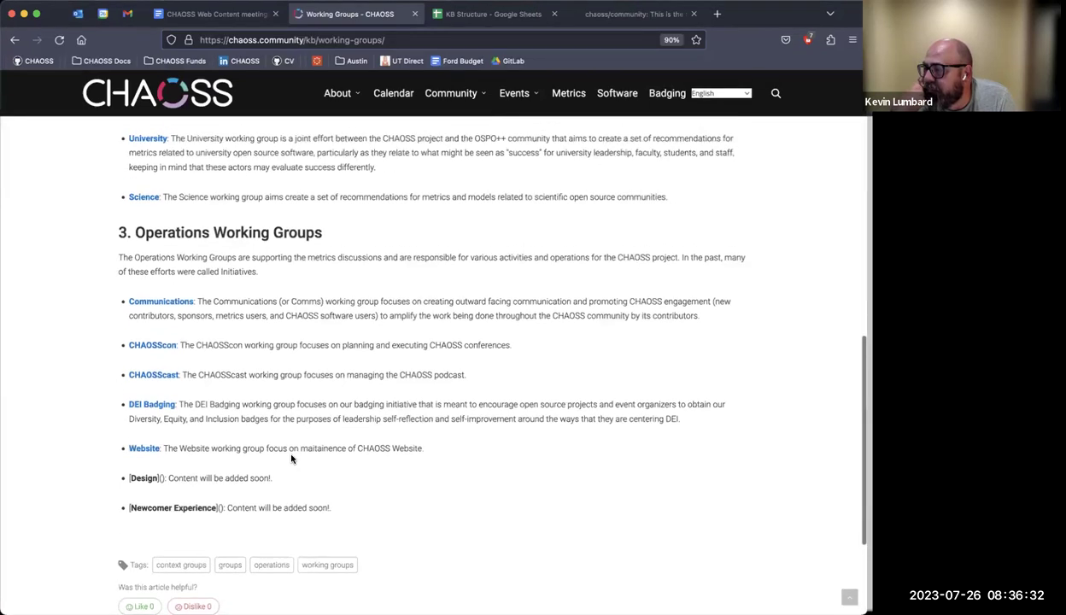
scroll(291, 457, "down", 4)
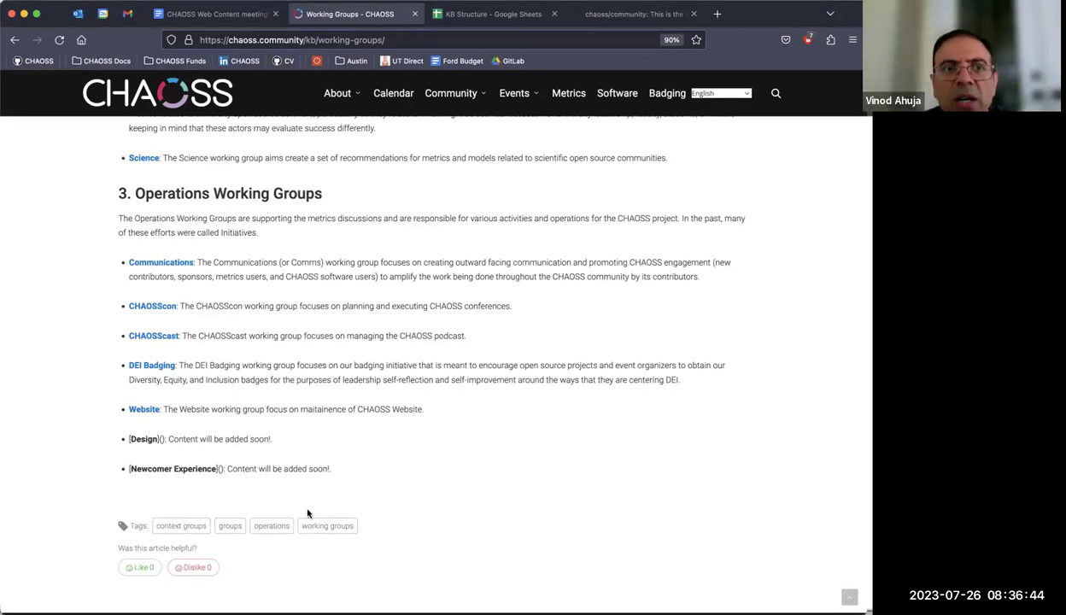
Request the Charter page on the CHAOSS website, go back to the article, and switch to the GitHub community repository.
mouse_move(338, 94)
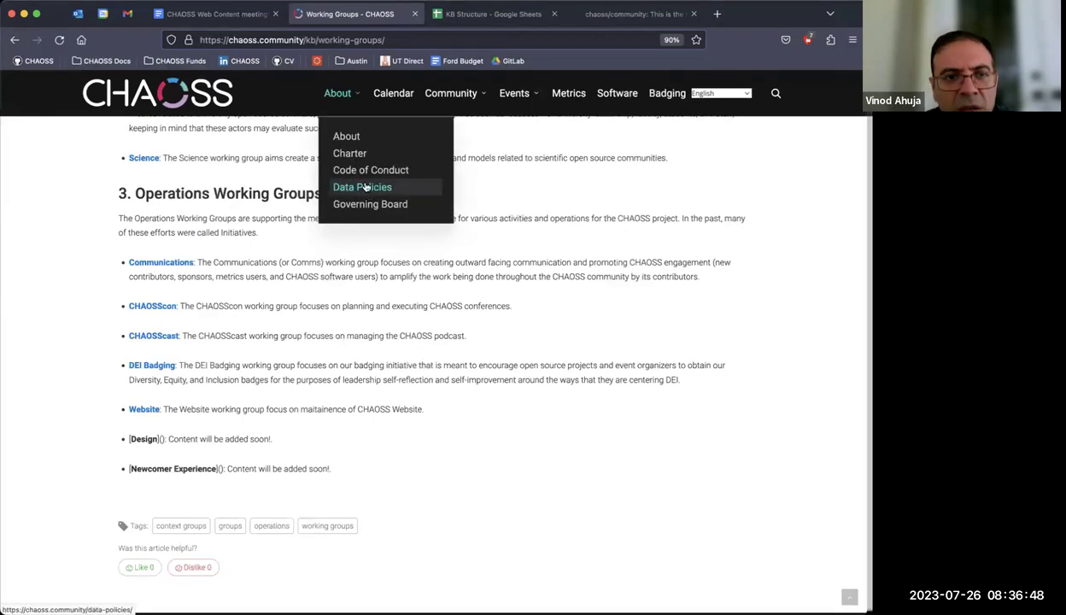
left_click(349, 158)
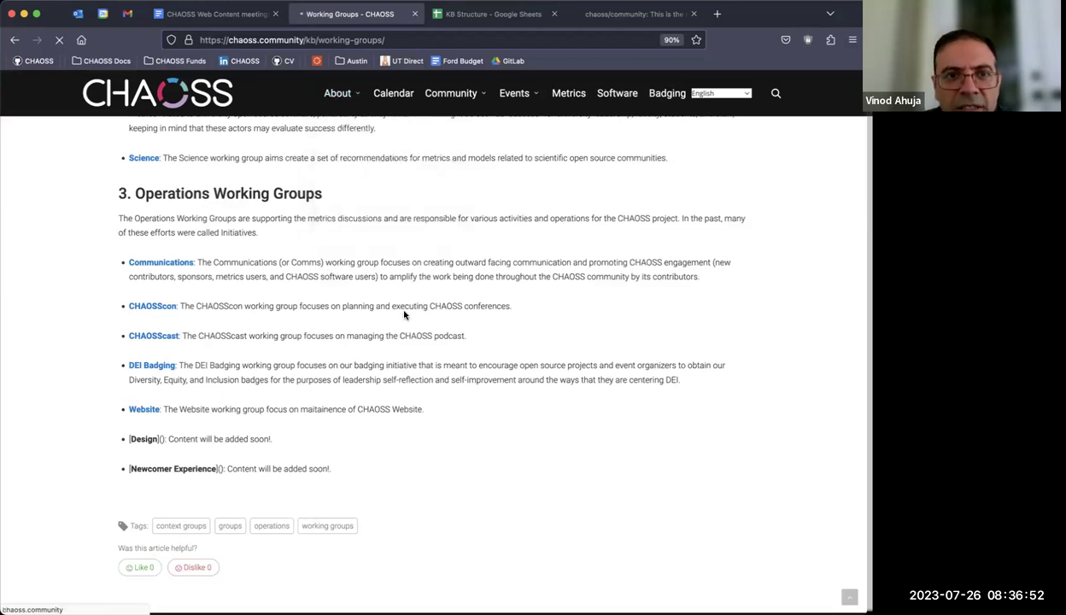
scroll(405, 315, "left", 5)
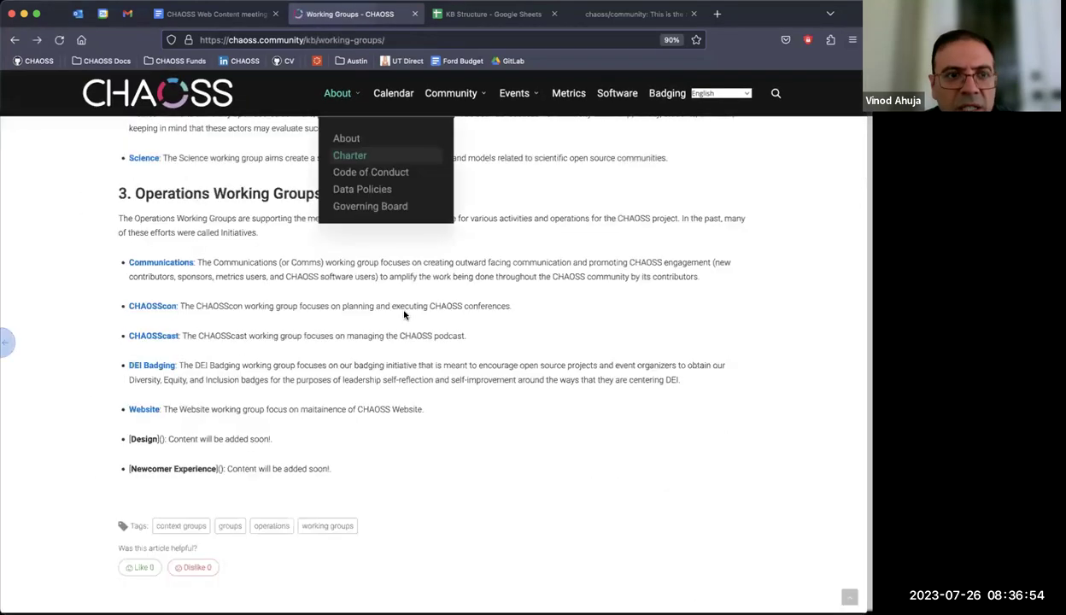
key("ctrl+Tab")
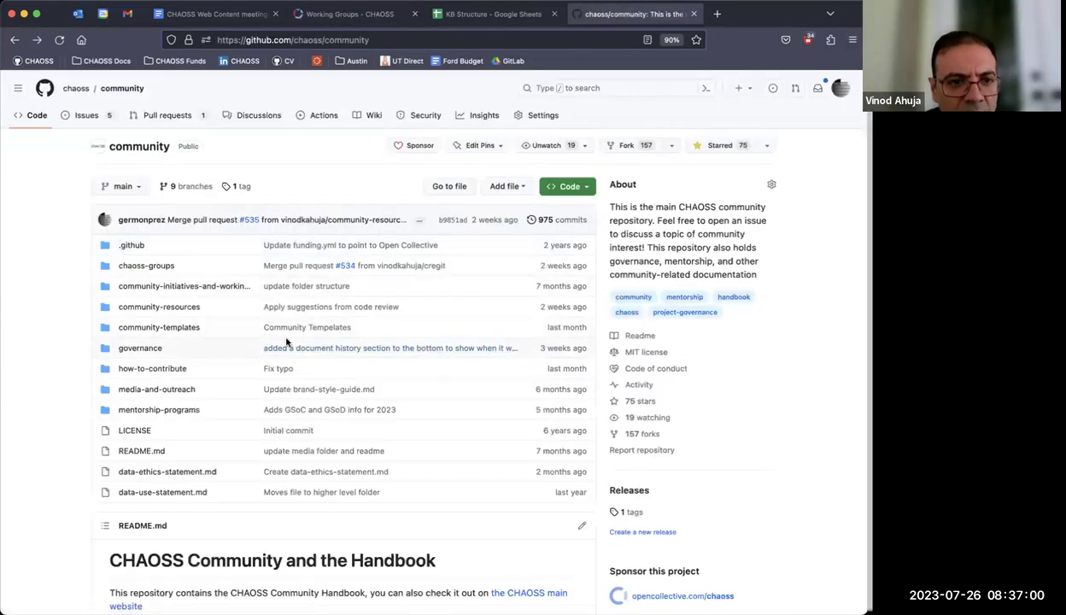
scroll(287, 341, "left", 5)
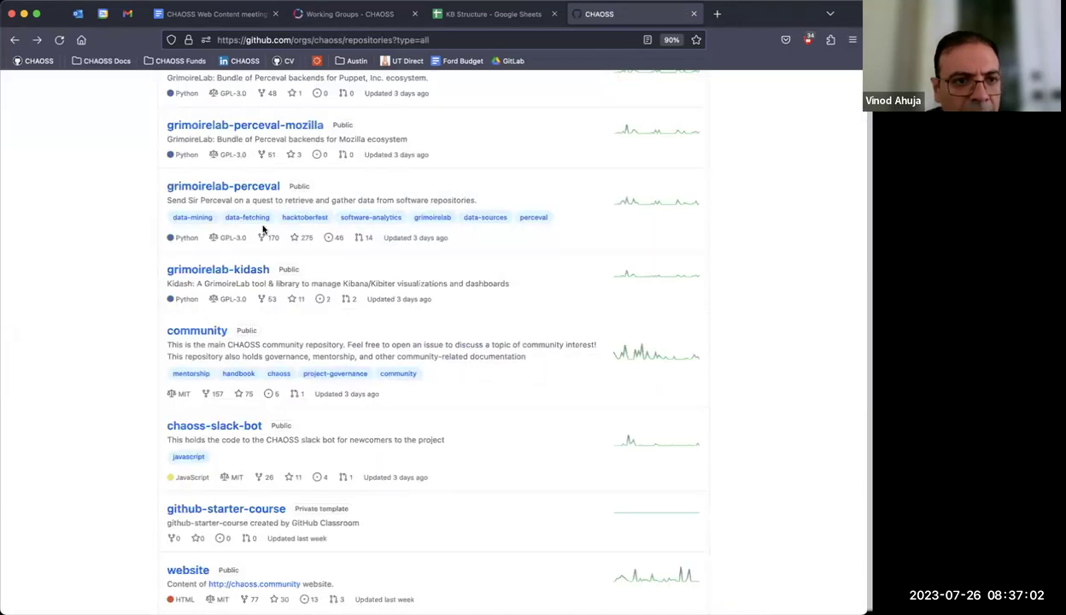
key("ctrl+f")
type("go")
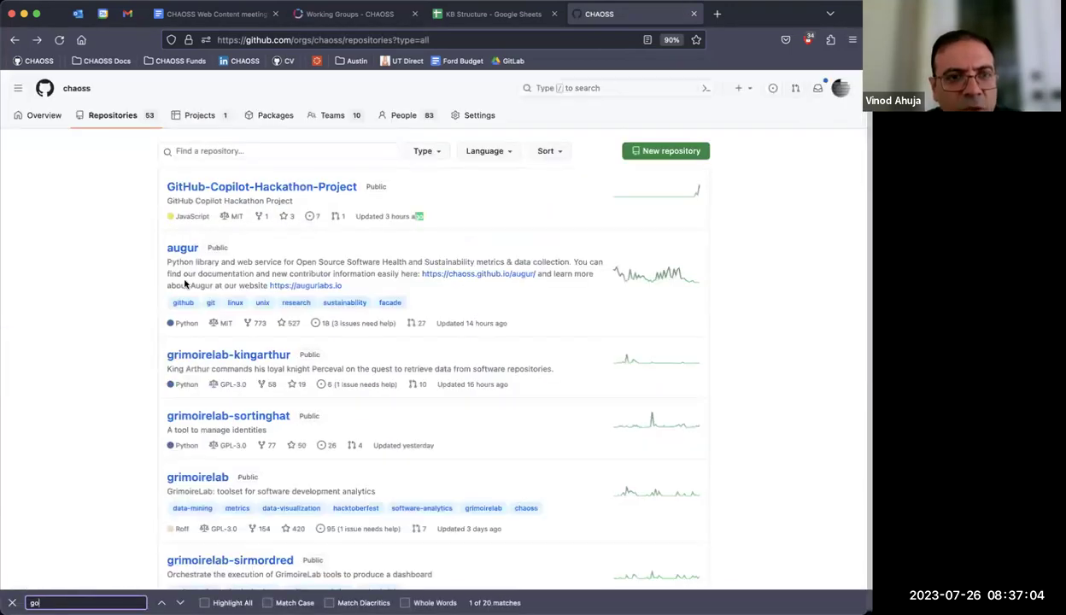
key("BackSpace")
key("BackSpace")
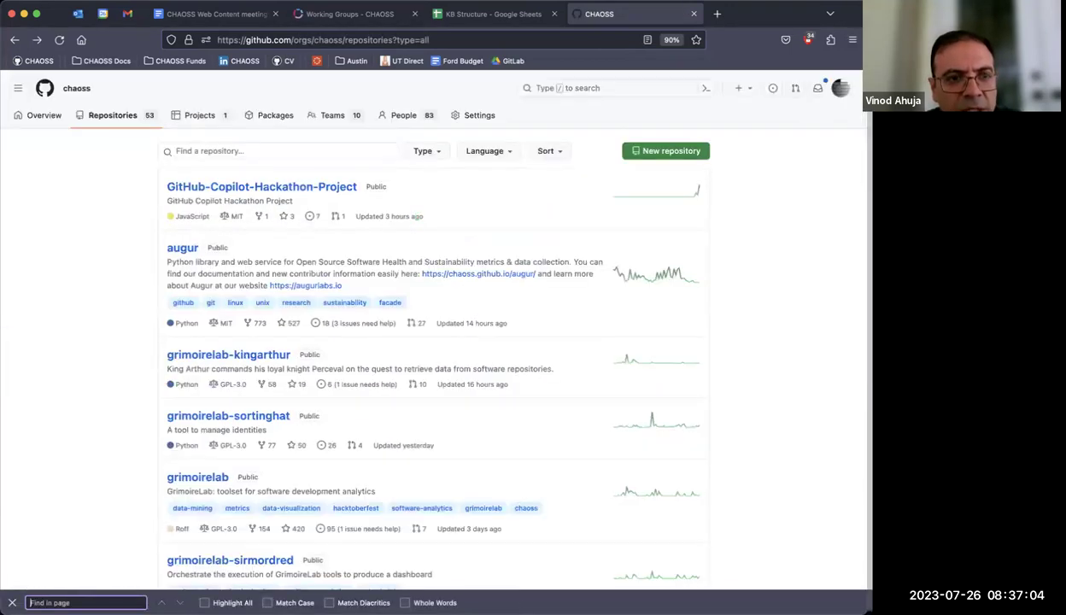
Return to the community repository and open governance.md from its governance folder.
left_click(37, 40)
left_click(140, 347)
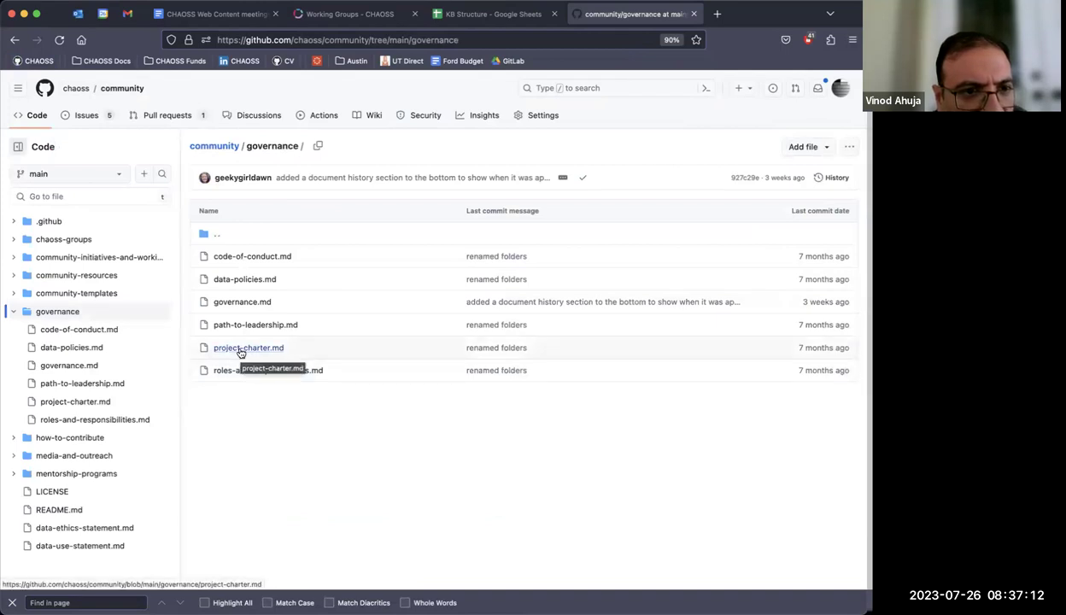
left_click(240, 303)
Examine governance.md from the working group and chapter sections through roles, staff positions, removal and modifications.
scroll(297, 452, "down", 10)
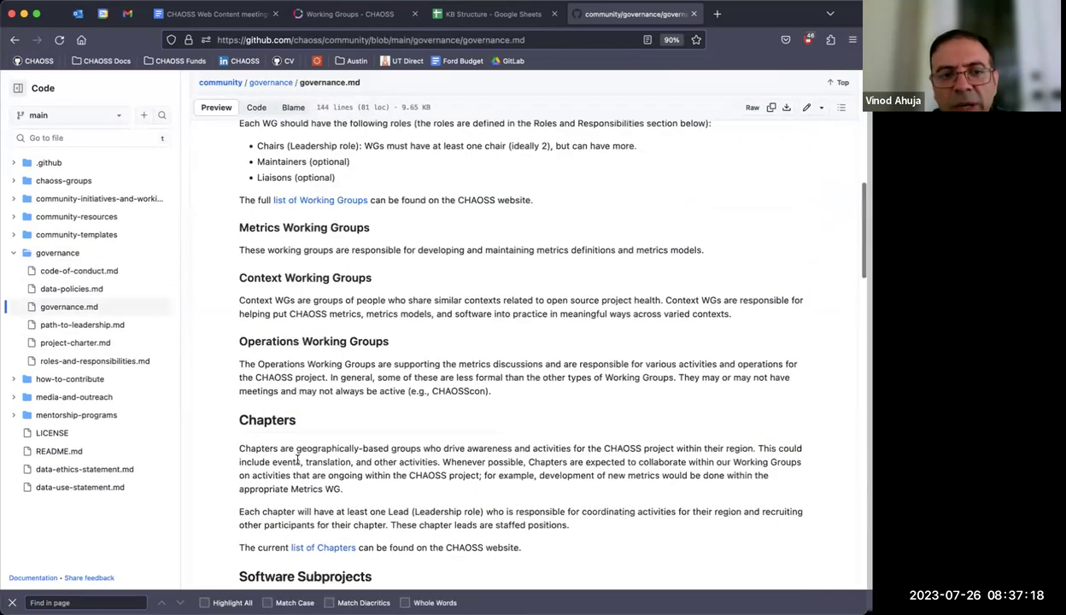
scroll(296, 460, "down", 8)
scroll(296, 459, "down", 3)
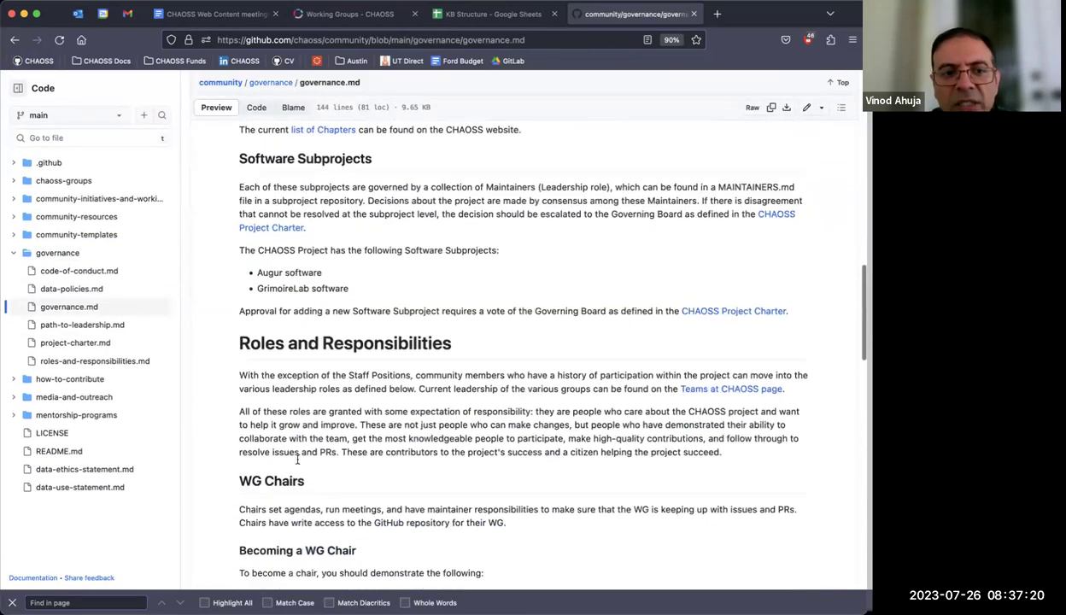
scroll(296, 459, "down", 10)
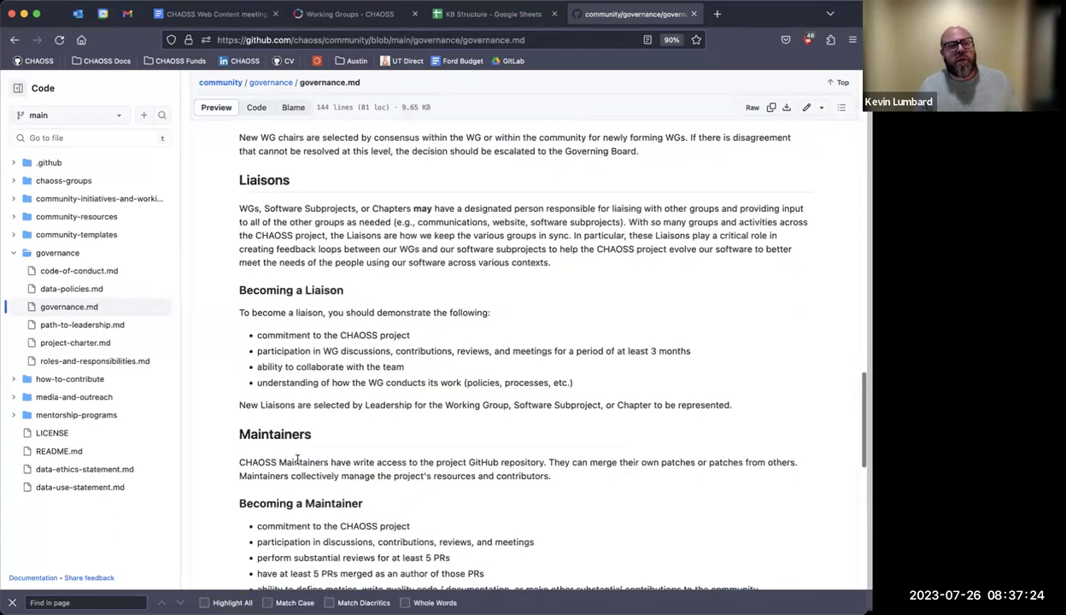
scroll(297, 460, "down", 5)
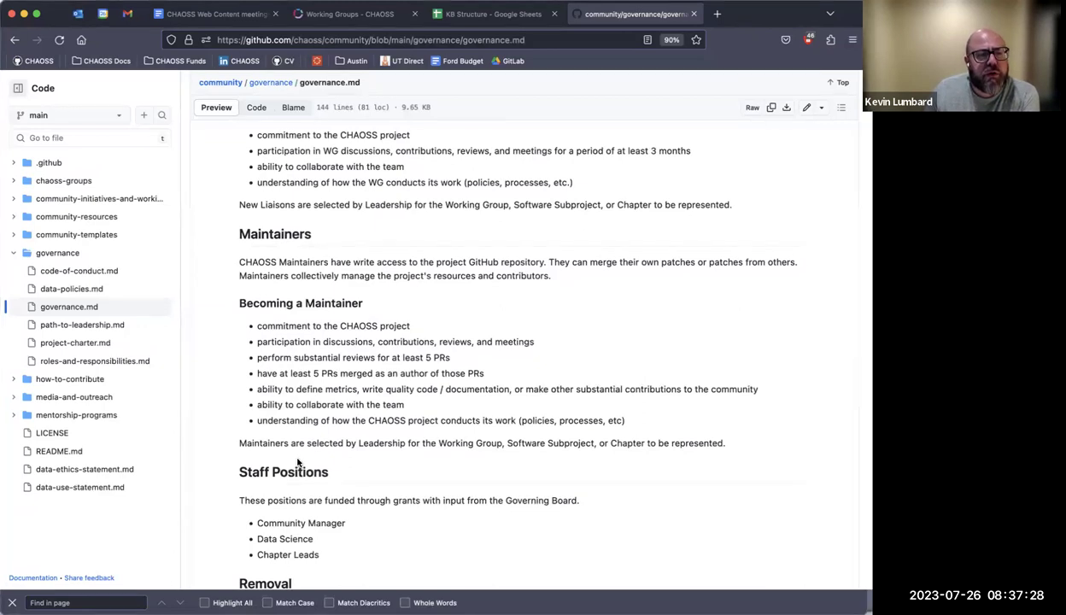
scroll(296, 461, "down", 4)
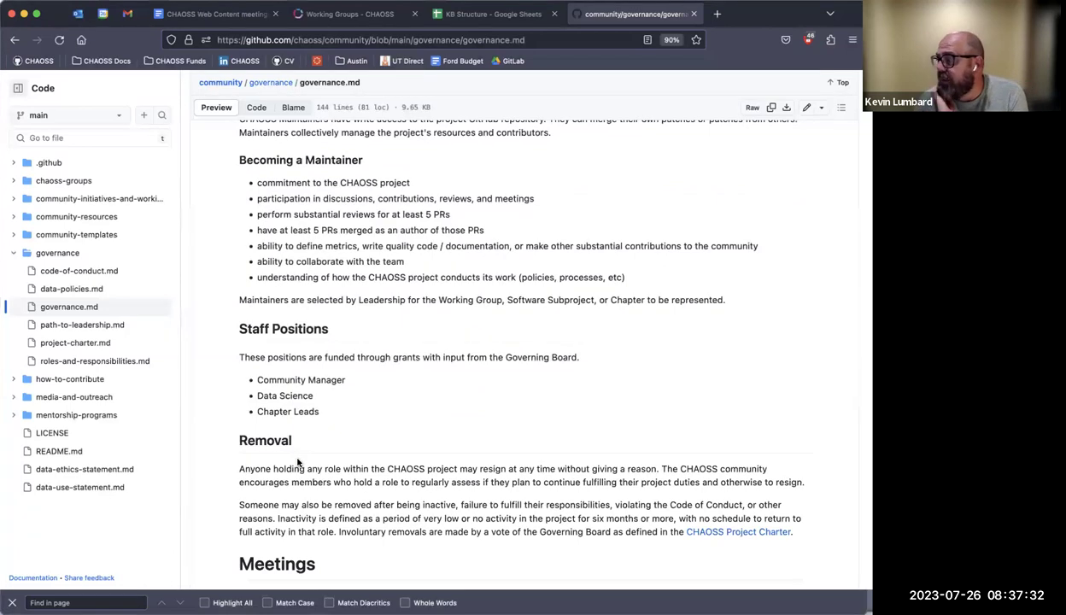
scroll(297, 461, "down", 6)
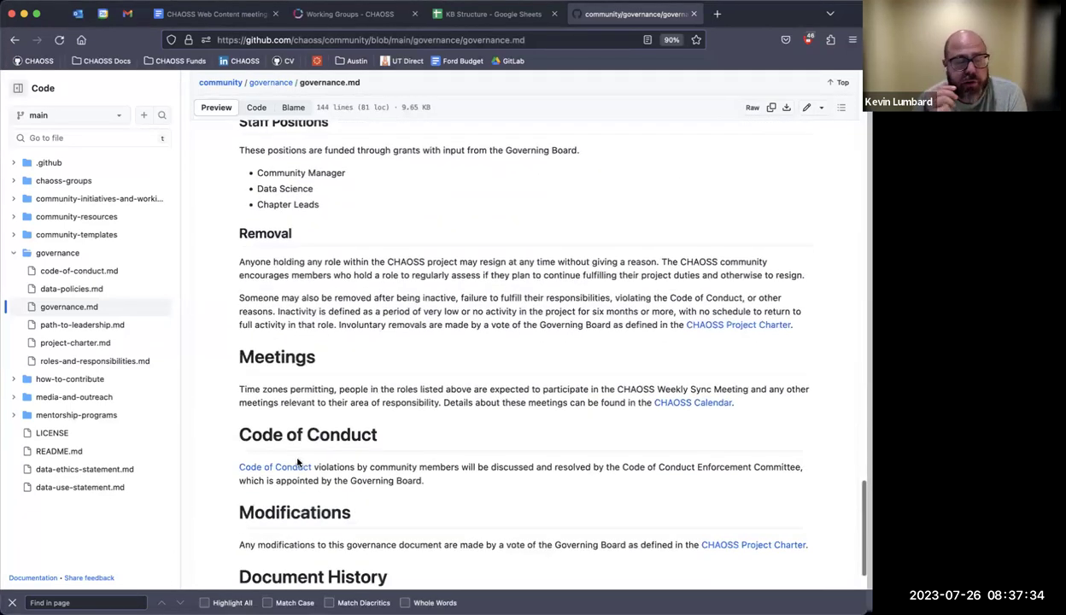
scroll(296, 461, "down", 2)
scroll(297, 461, "up", 14)
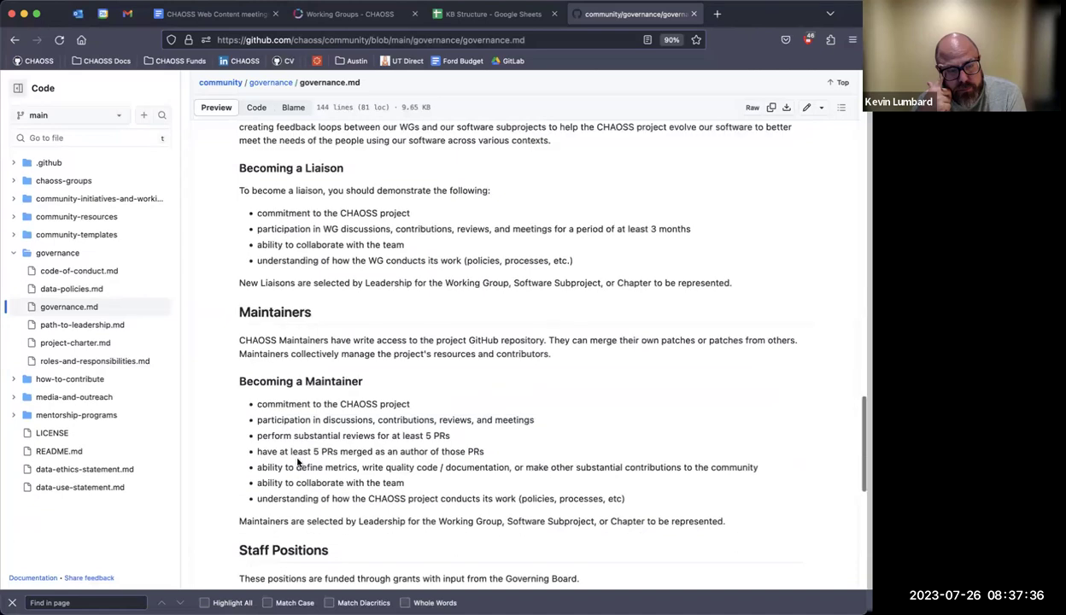
scroll(296, 461, "up", 9)
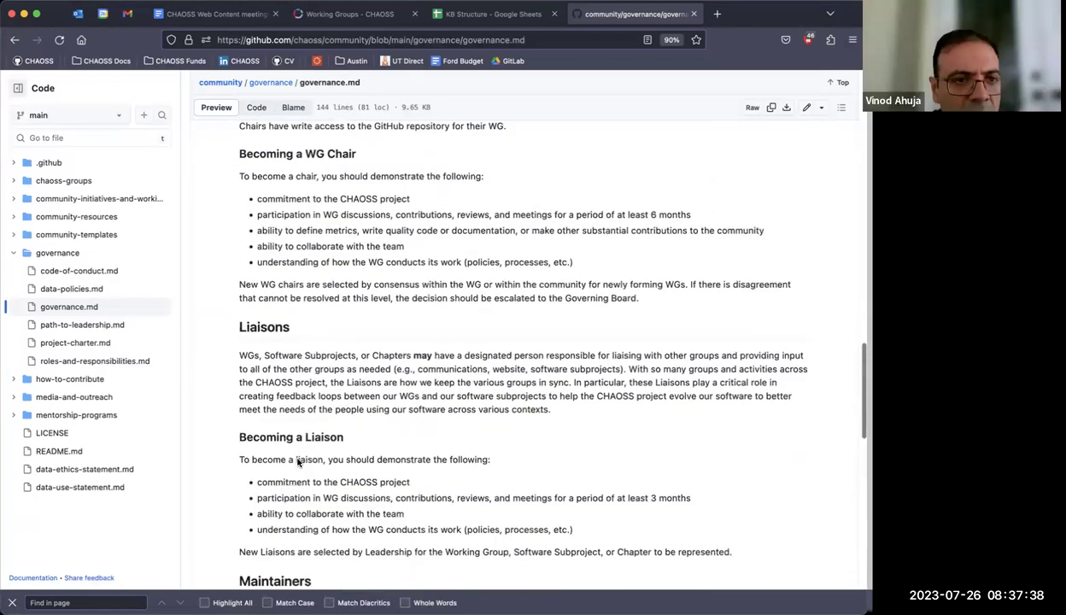
scroll(297, 462, "up", 10)
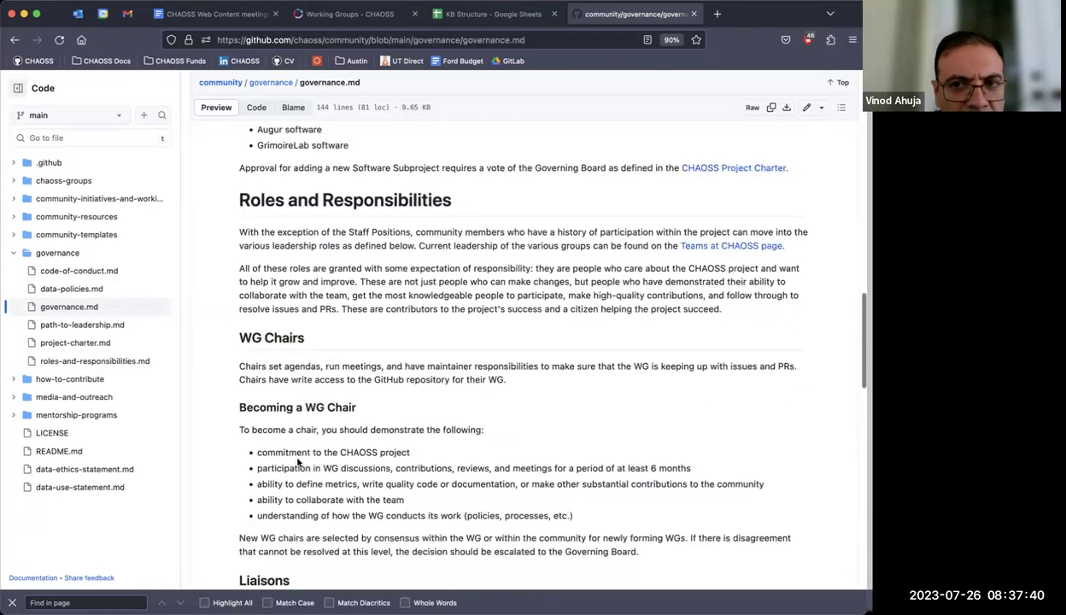
scroll(298, 462, "up", 10)
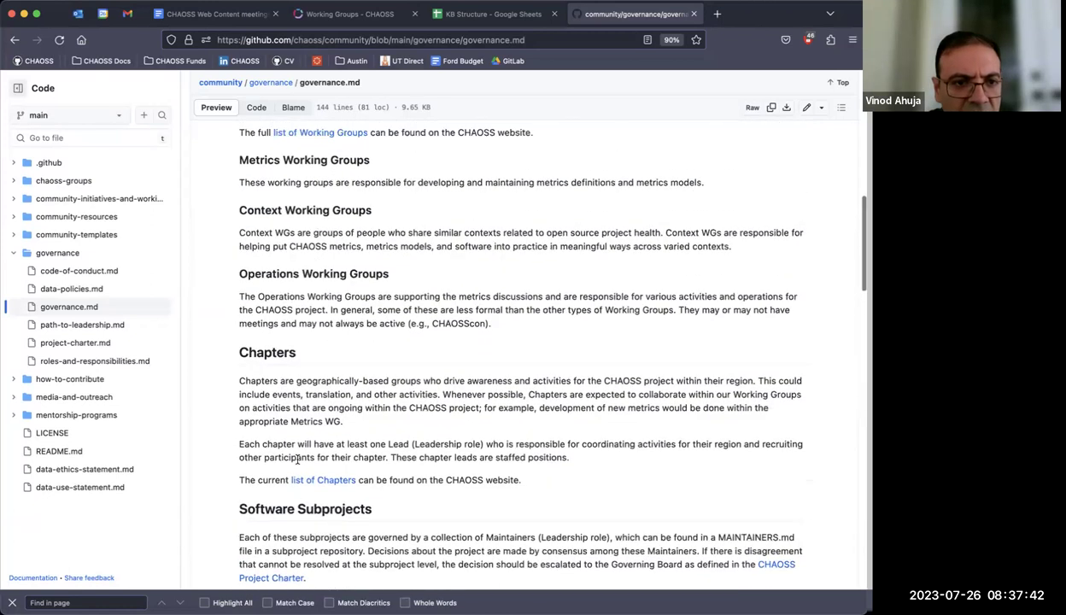
Highlight the Operations Working Groups description in governance.md and switch to the Working Groups article on the CHAOSS website.
left_click_drag(514, 323, 243, 298)
left_click(359, 359)
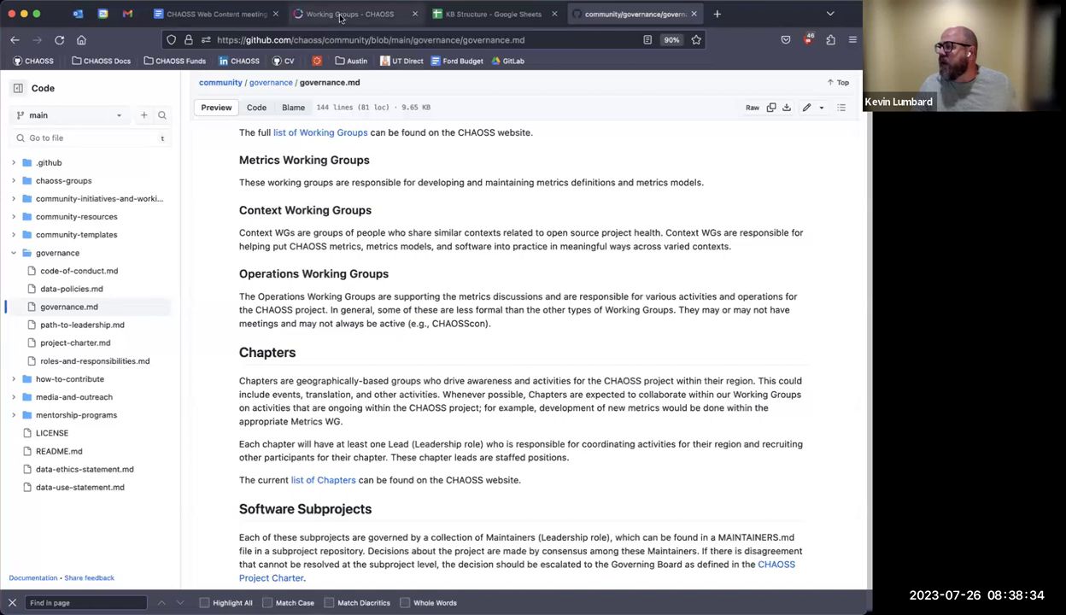
key("ctrl+shift+Tab")
key("ctrl+shift+Tab")
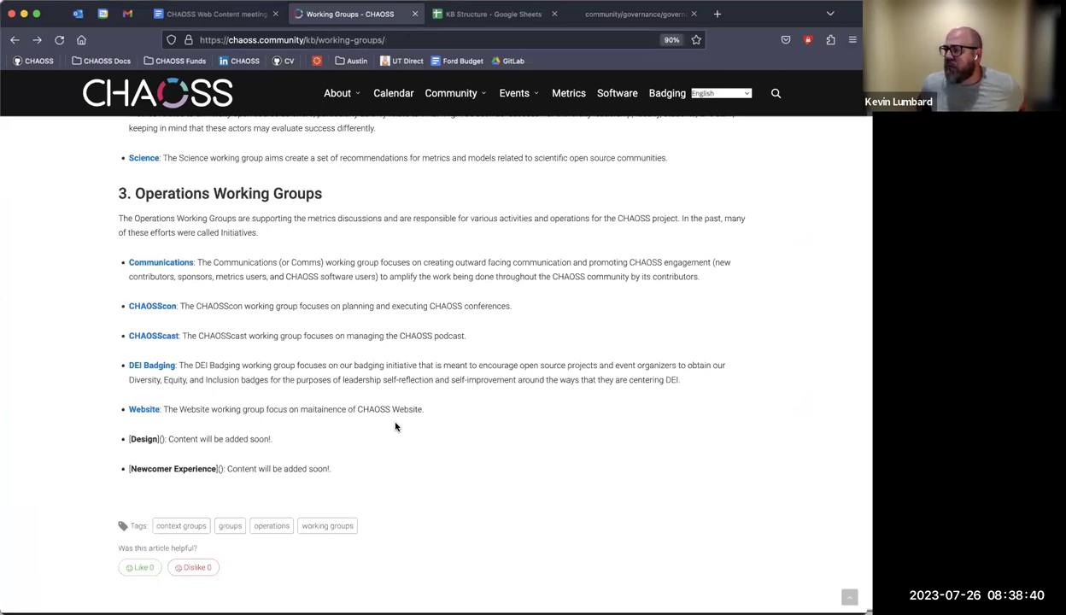
Review the context and operations sections of the Working Groups article, highlighting the two section headings.
scroll(396, 427, "up", 5)
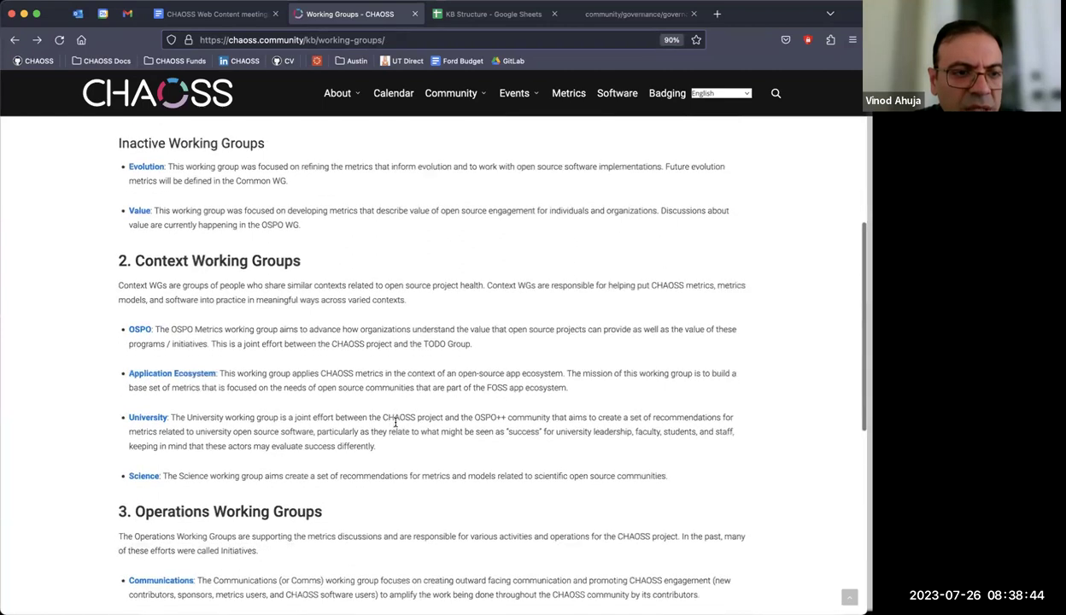
scroll(396, 424, "down", 3)
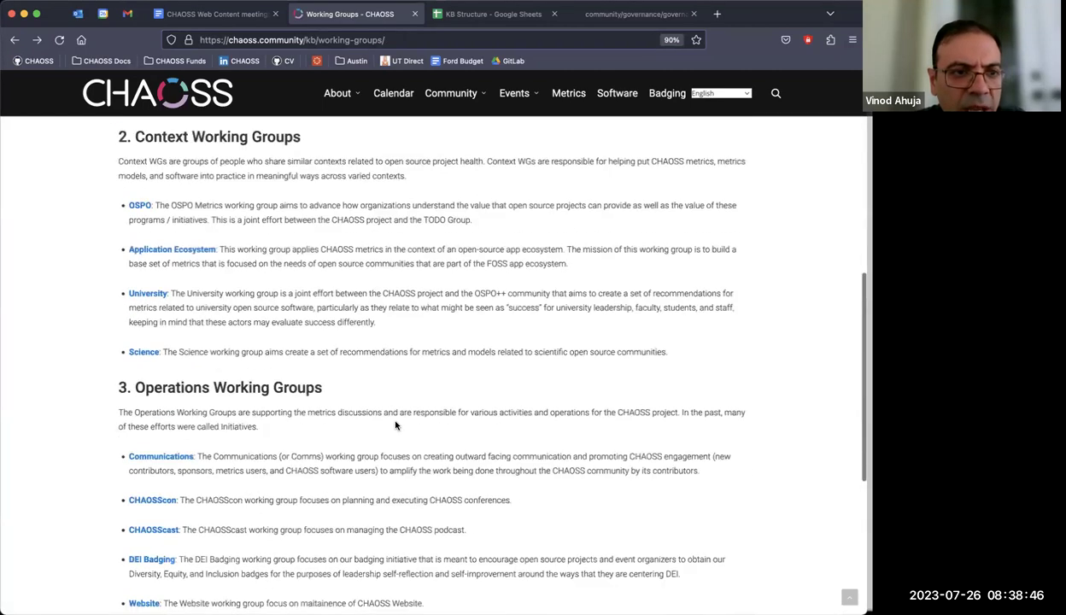
scroll(395, 424, "up", 1)
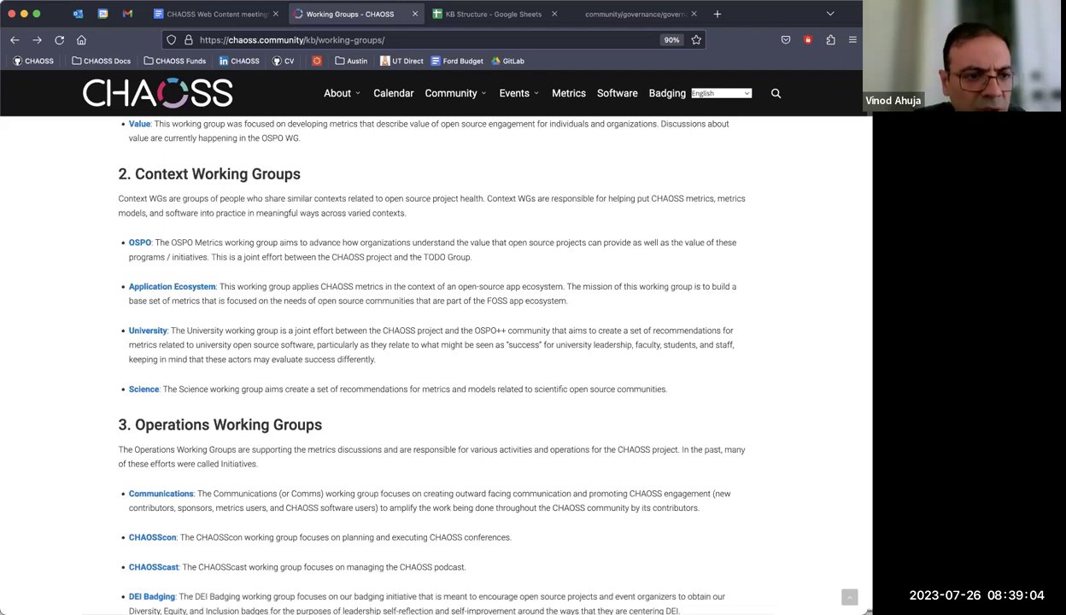
scroll(270, 401, "up", 5)
scroll(271, 401, "down", 8)
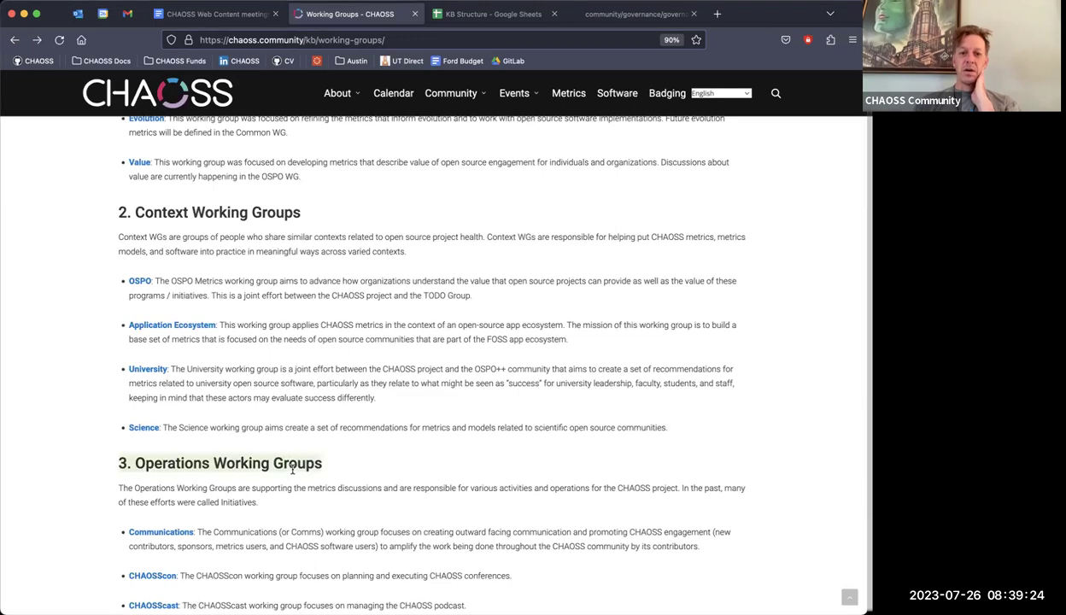
triple_click(293, 469)
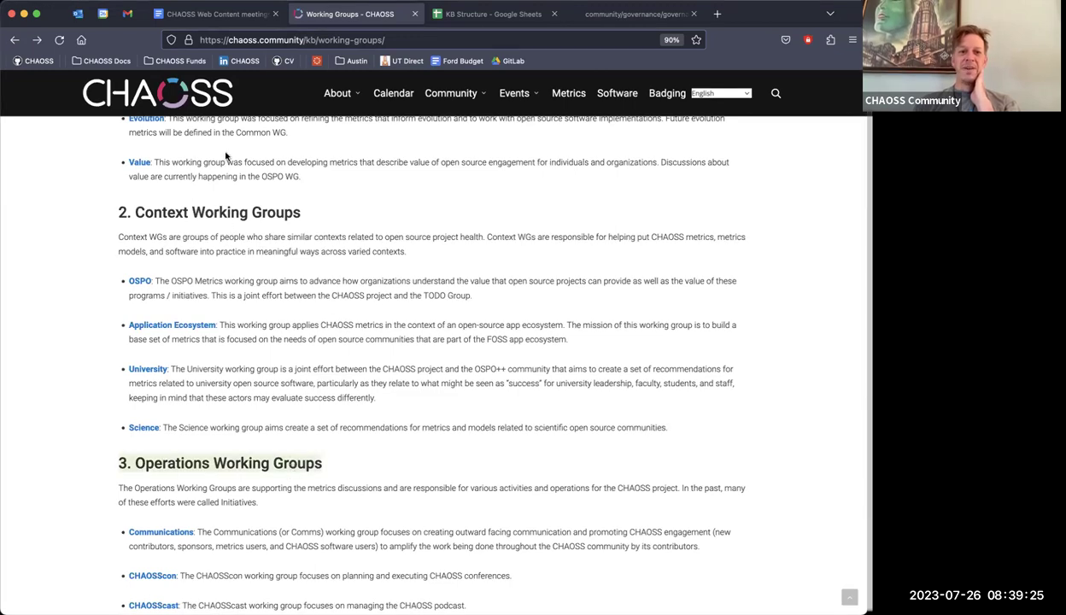
left_click(225, 208)
triple_click(226, 208)
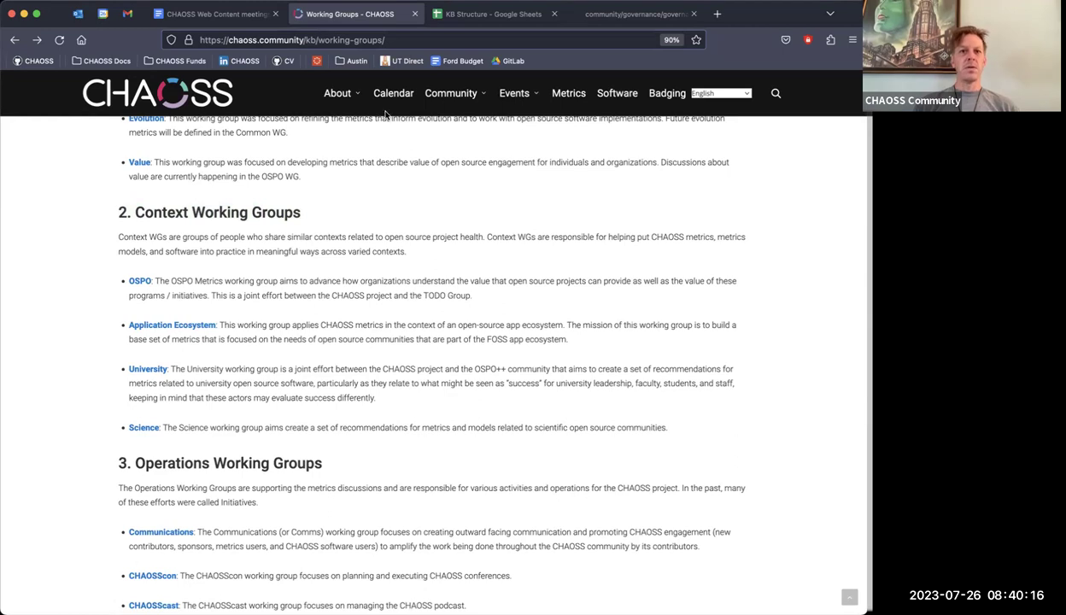
Dismiss the page search on governance.md and return to the CHAOSS Community topic areas on the website.
left_click(637, 13)
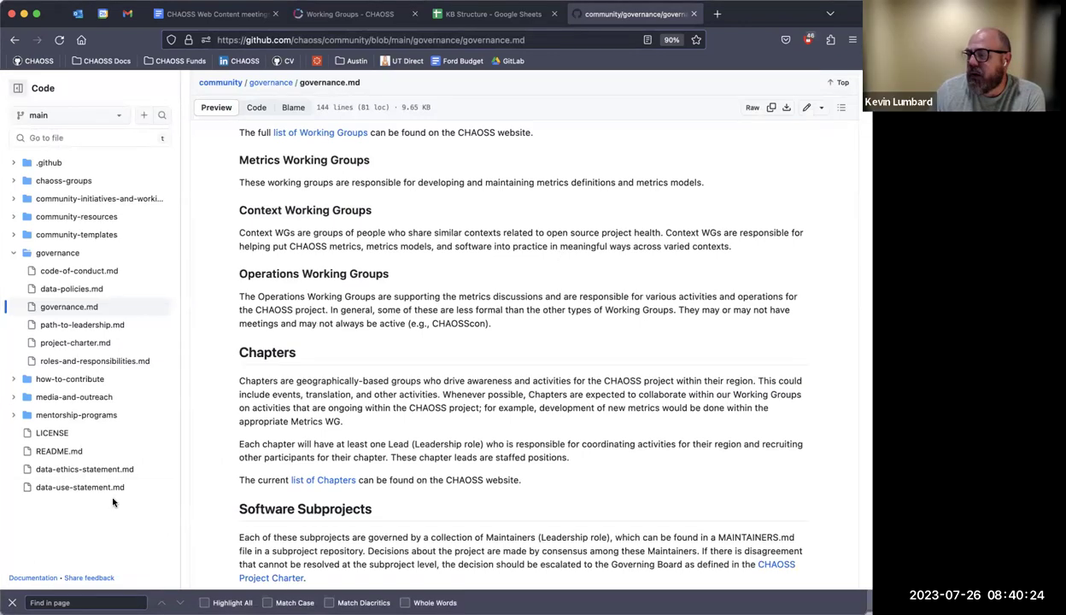
left_click(12, 604)
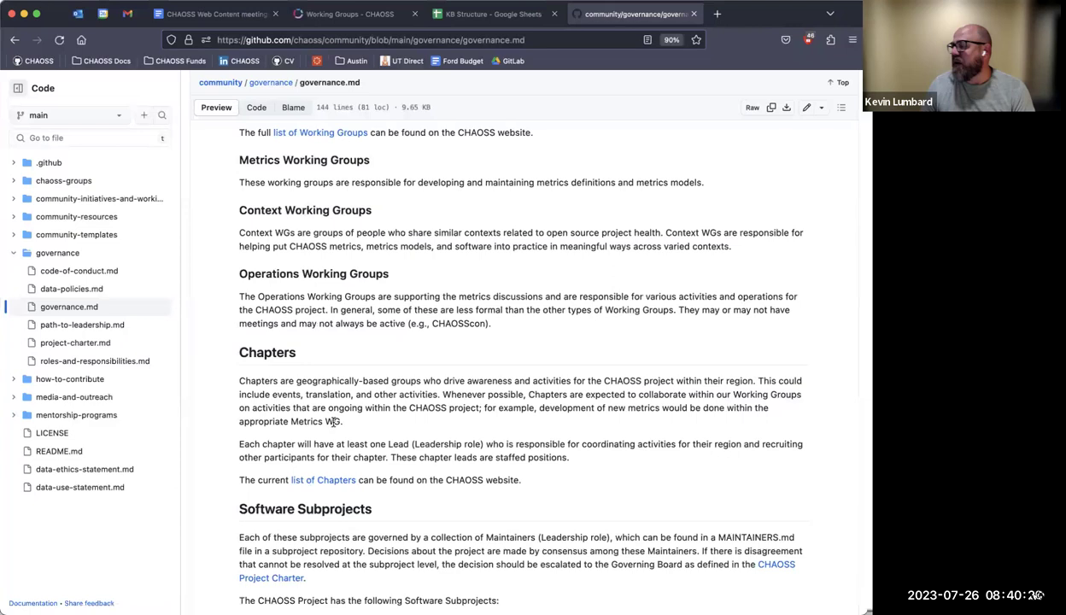
left_click(345, 14)
scroll(300, 227, "left", 5)
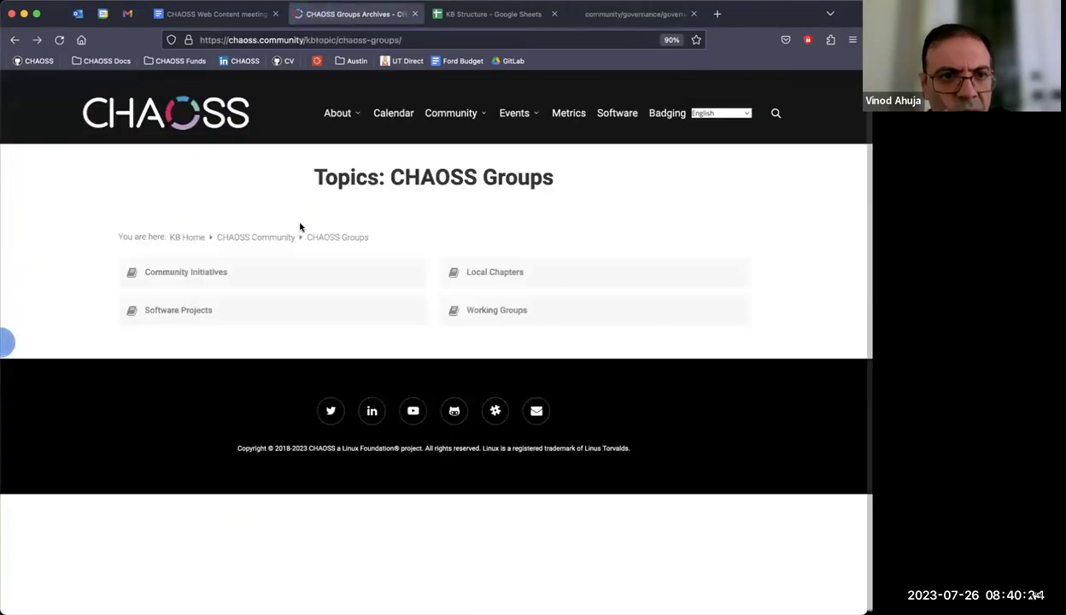
scroll(334, 412, "left", 5)
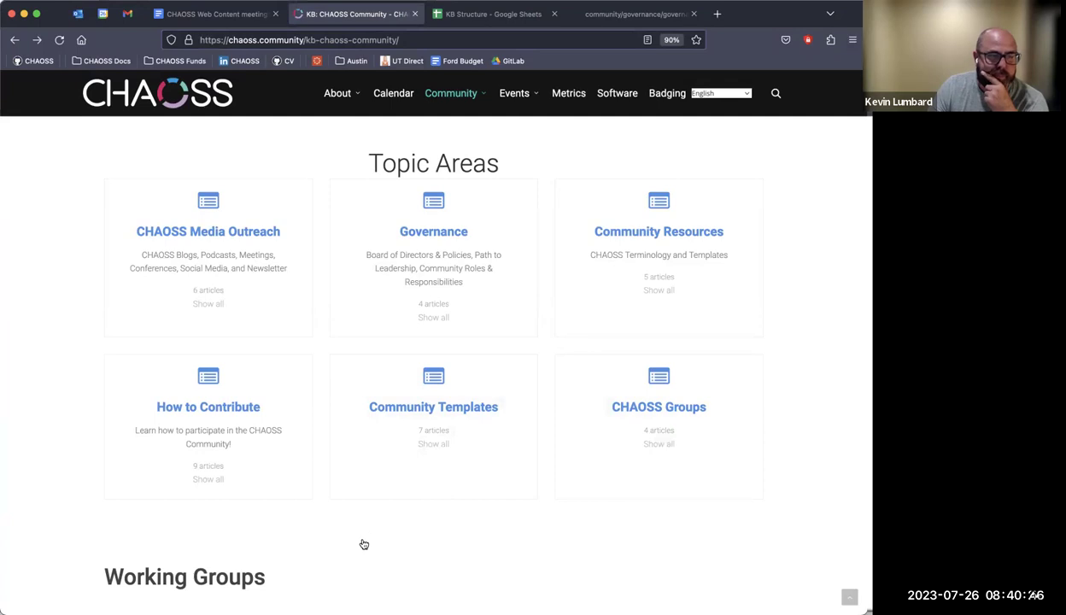
Review the Local Chapters article from the CHAOSS Groups topic and return to the topic's article list.
left_click(446, 240)
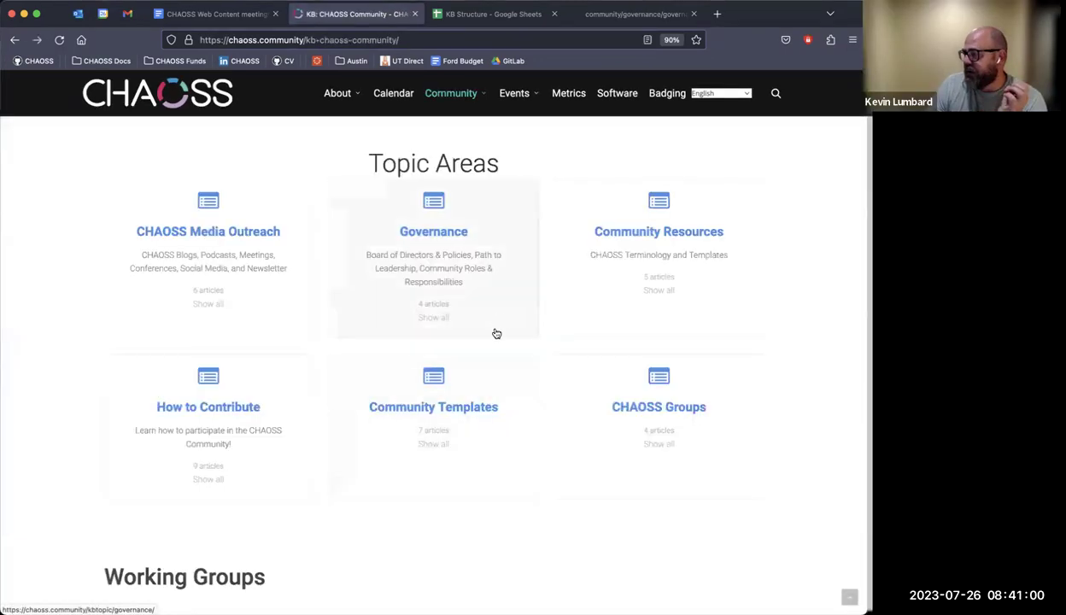
left_click(654, 378)
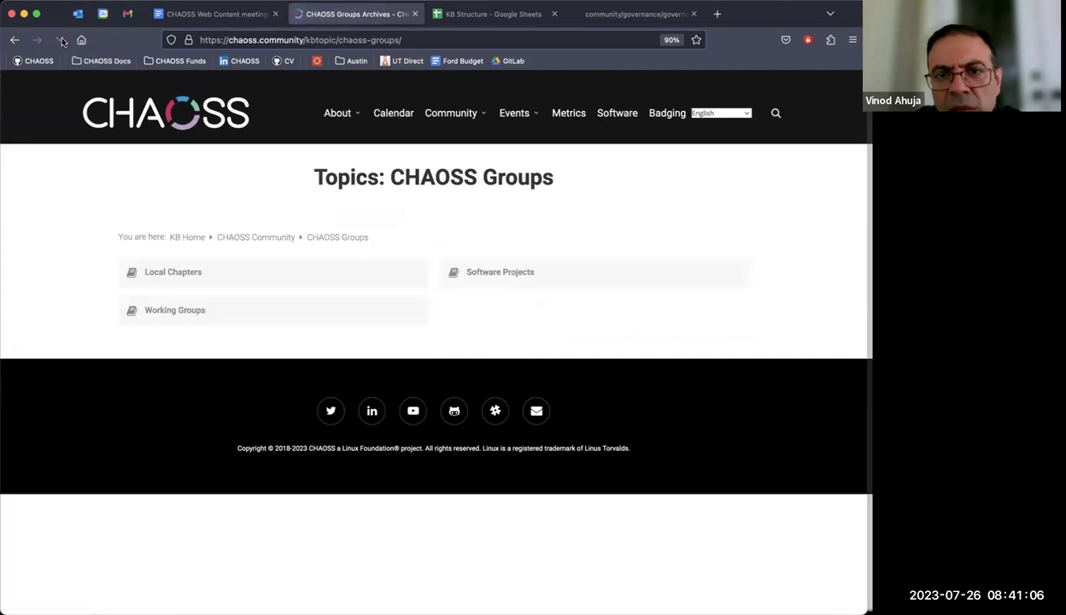
left_click(184, 272)
scroll(255, 416, "down", 10)
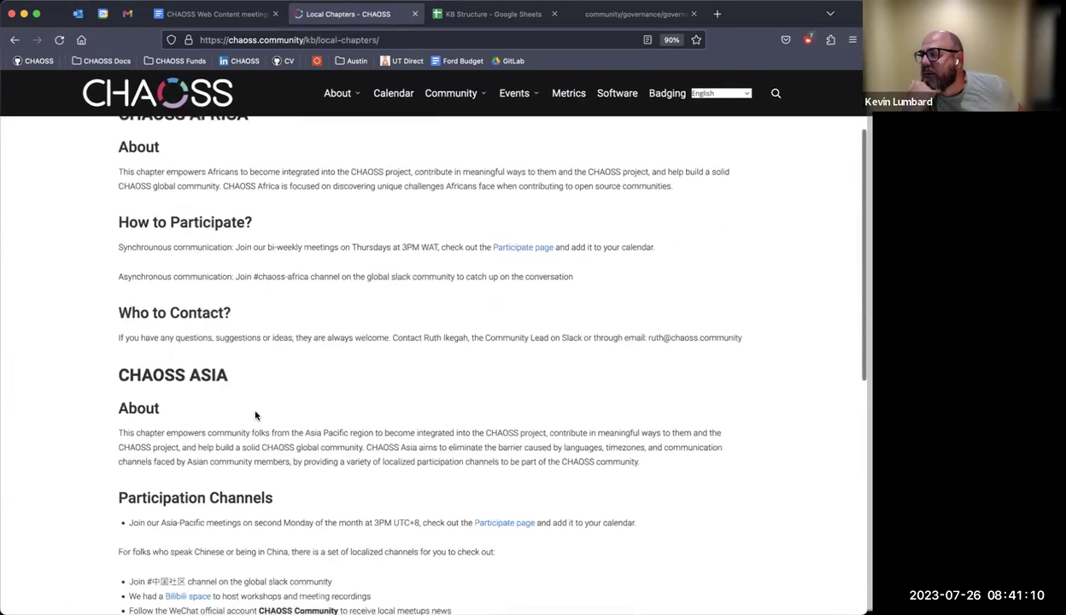
scroll(255, 416, "up", 4)
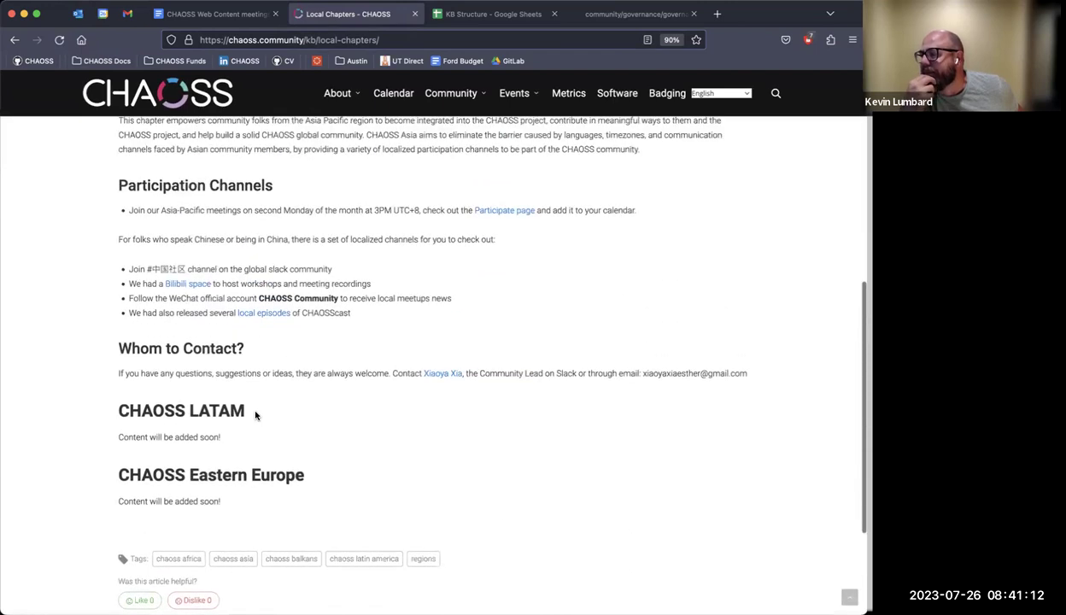
key("super+Left")
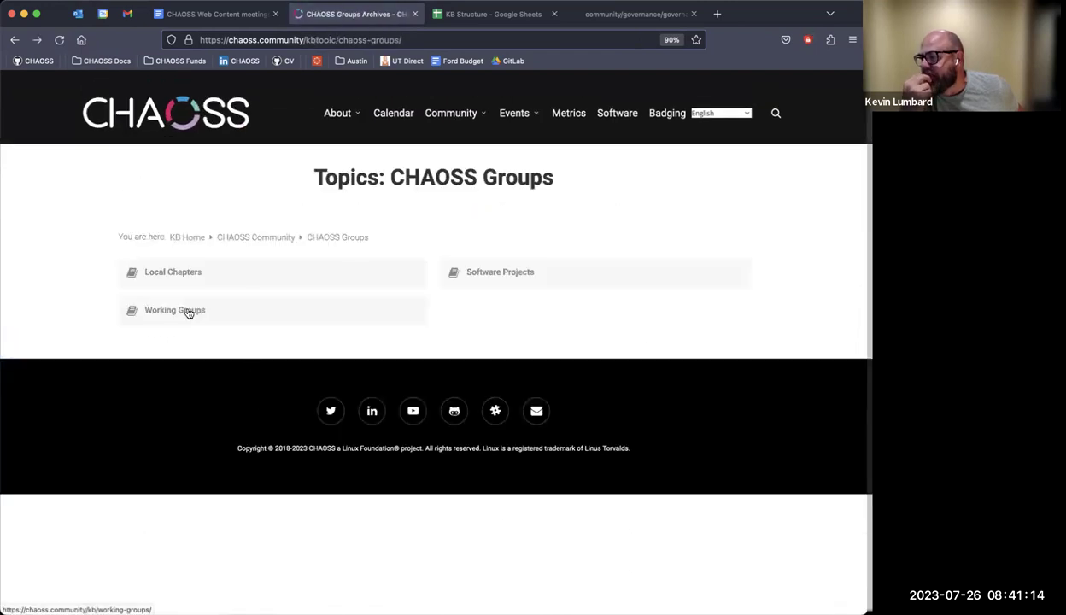
Look over the Working Groups article and return to the CHAOSS Groups article list.
left_click(185, 309)
scroll(248, 399, "down", 6)
key("super+Left")
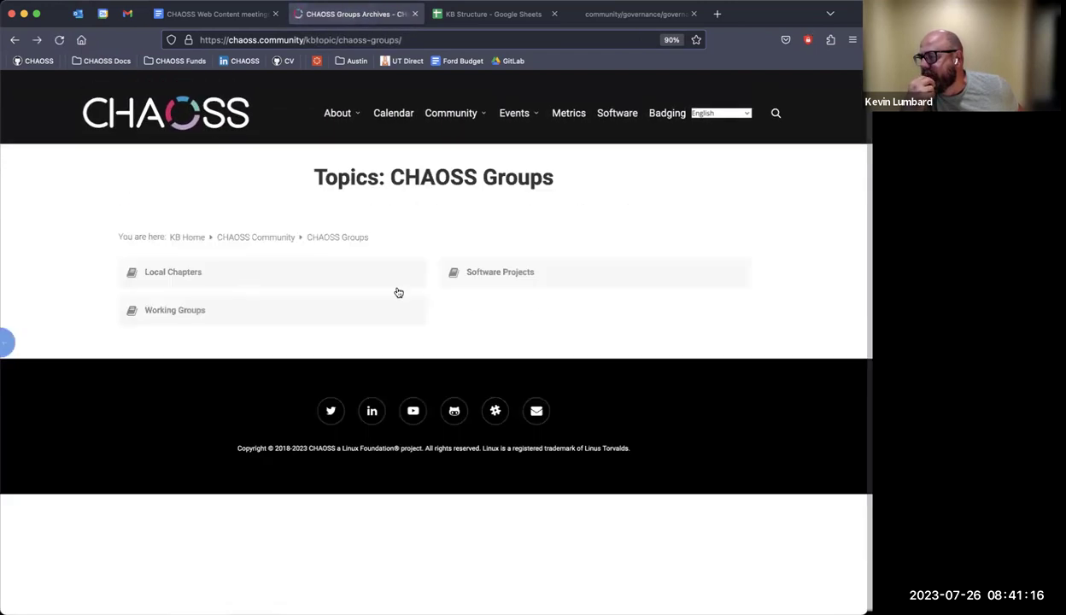
View the Software Projects article, and open the Community Templates topic from the CHAOSS Community topic areas.
left_click(494, 271)
scroll(507, 373, "left", 5)
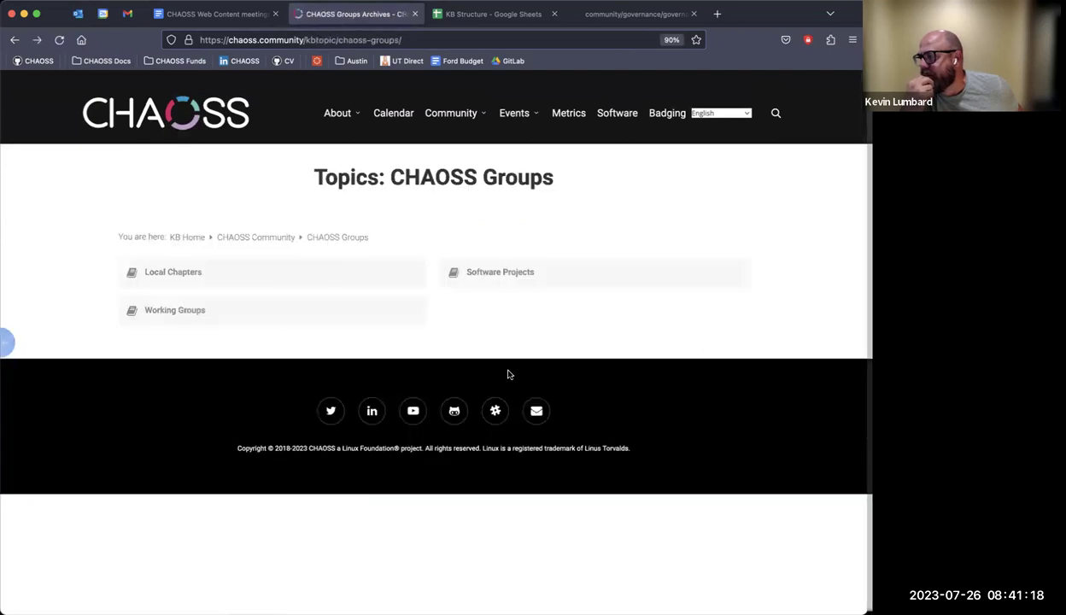
scroll(508, 373, "left", 5)
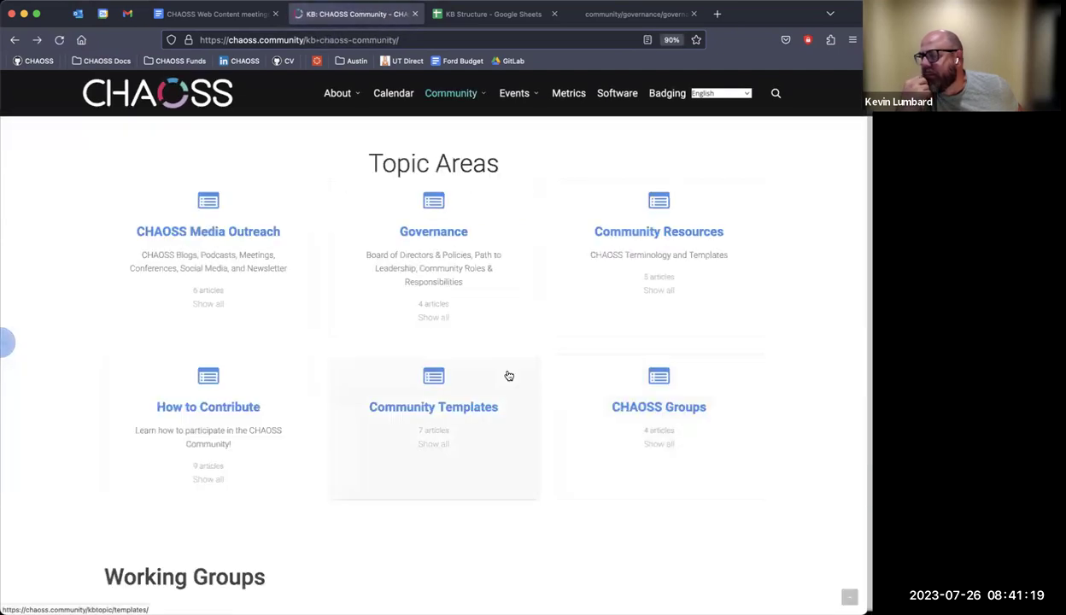
left_click(418, 404)
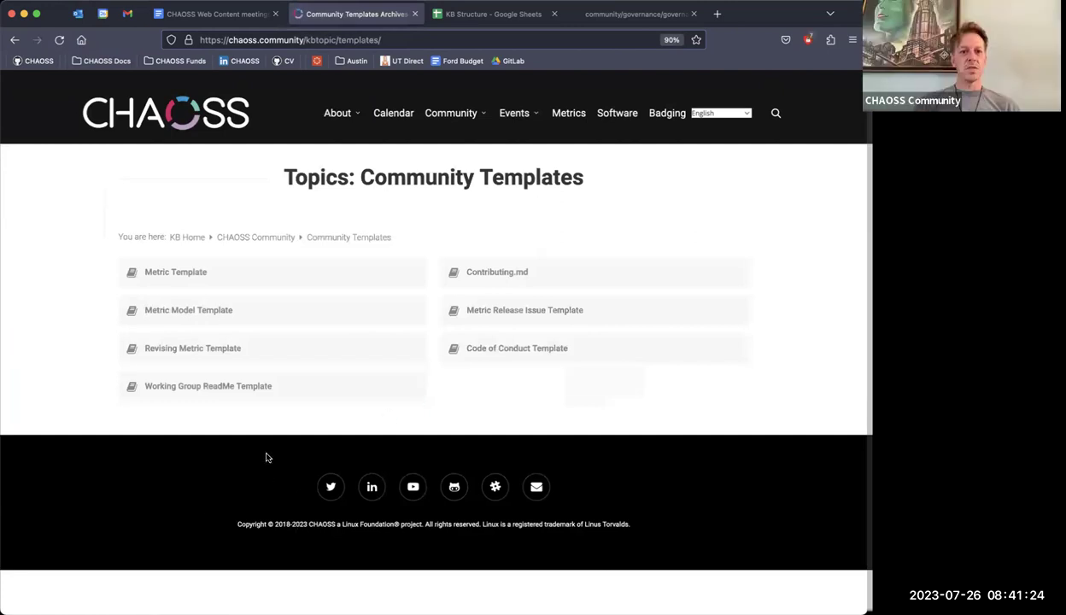
View the Code of Conduct Template article in the Community Templates topic and return to the CHAOSS Community topic areas.
scroll(328, 440, "left", 5)
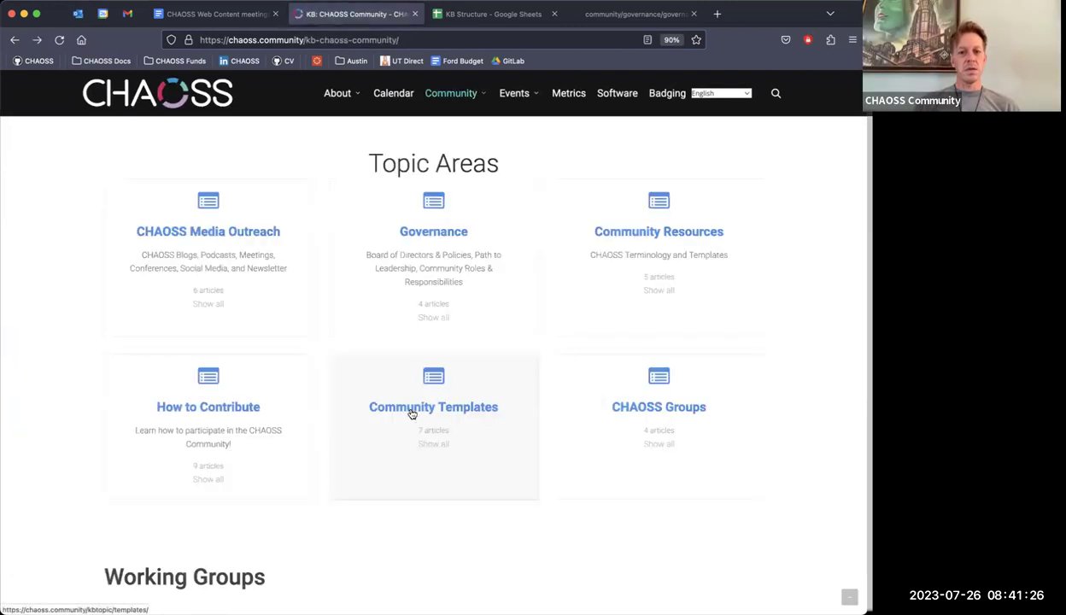
left_click(409, 408)
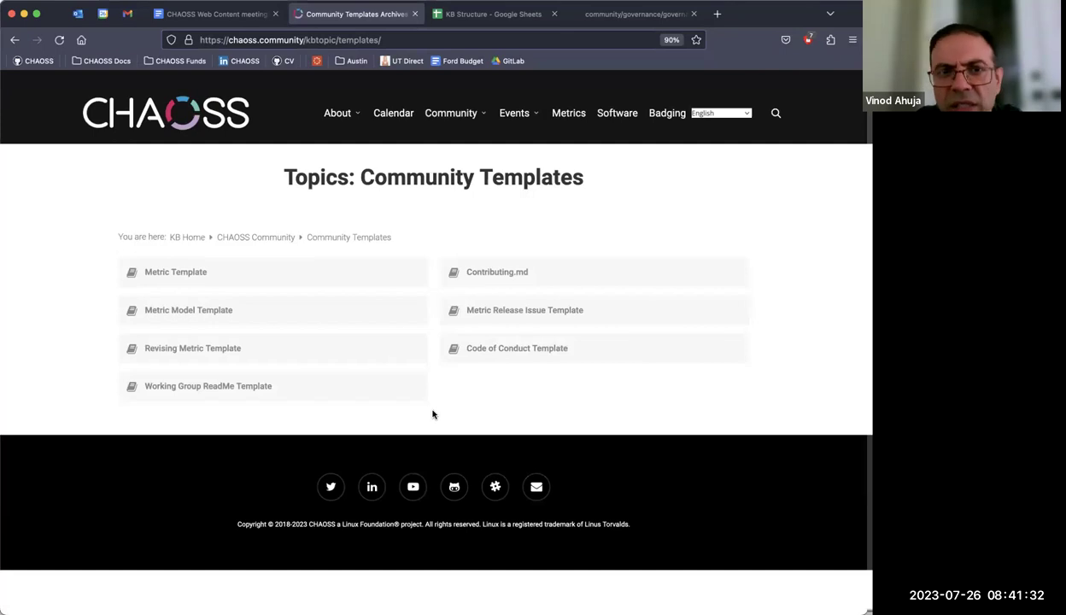
left_click(504, 347)
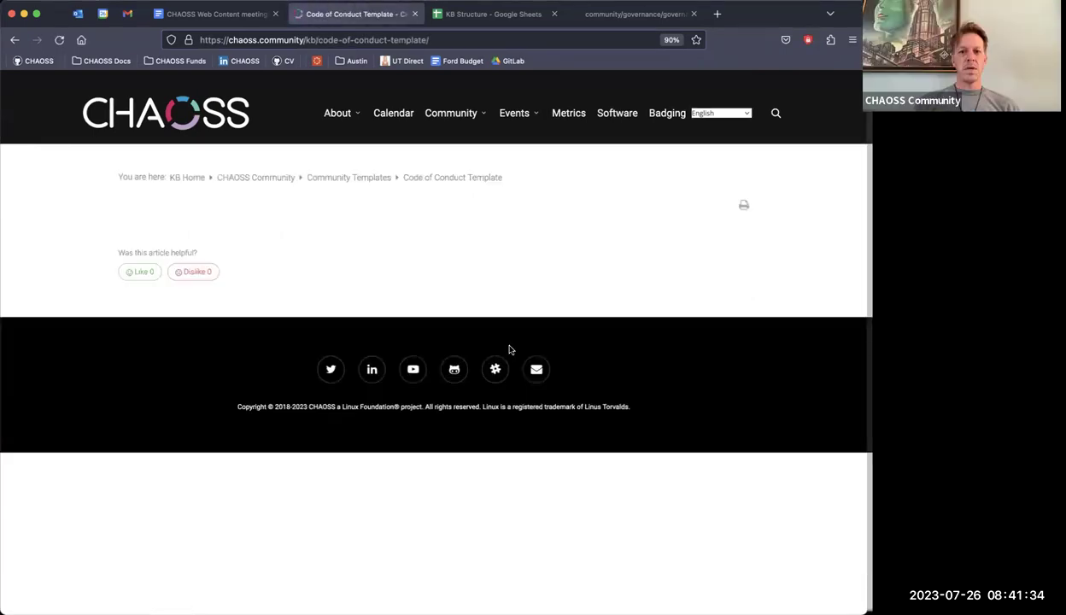
scroll(500, 325, "left", 5)
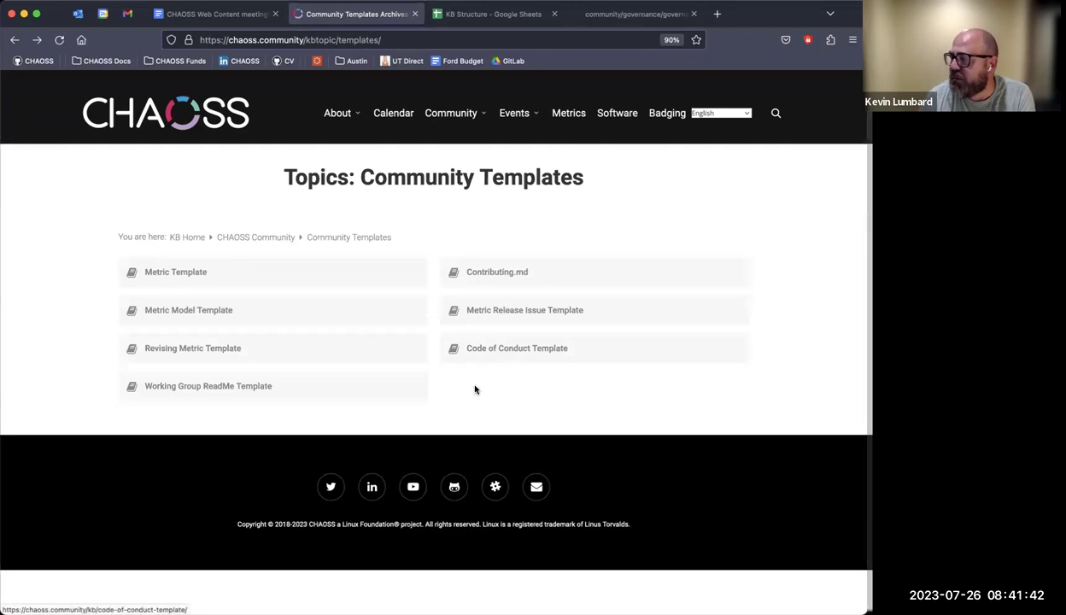
scroll(465, 428, "left", 5)
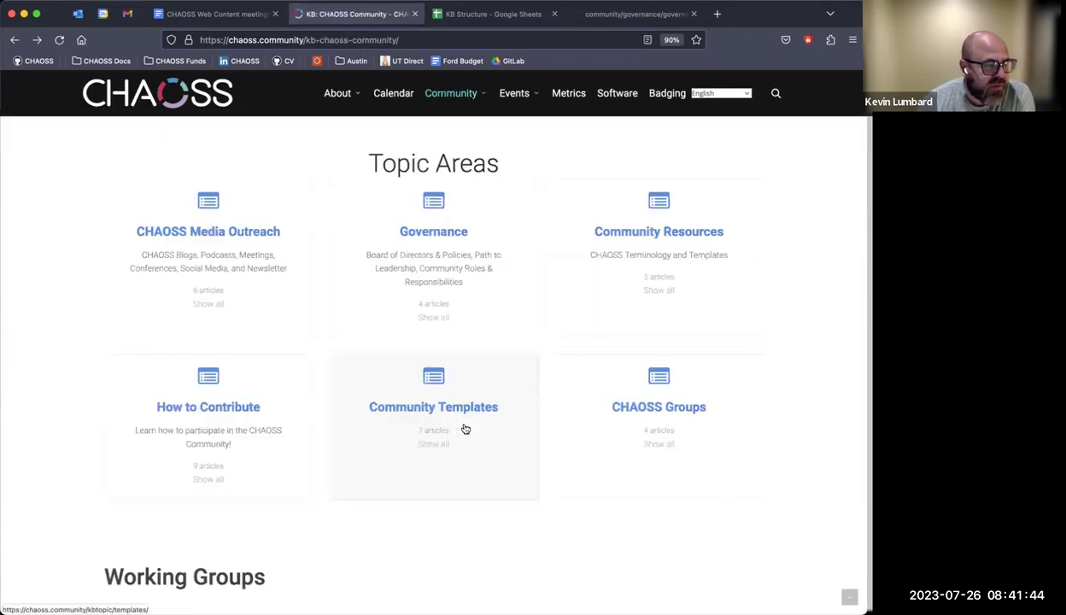
Look over the How to Contribute article list, check the Community Resources topic, and return to the topic areas.
left_click(201, 408)
scroll(290, 487, "down", 15)
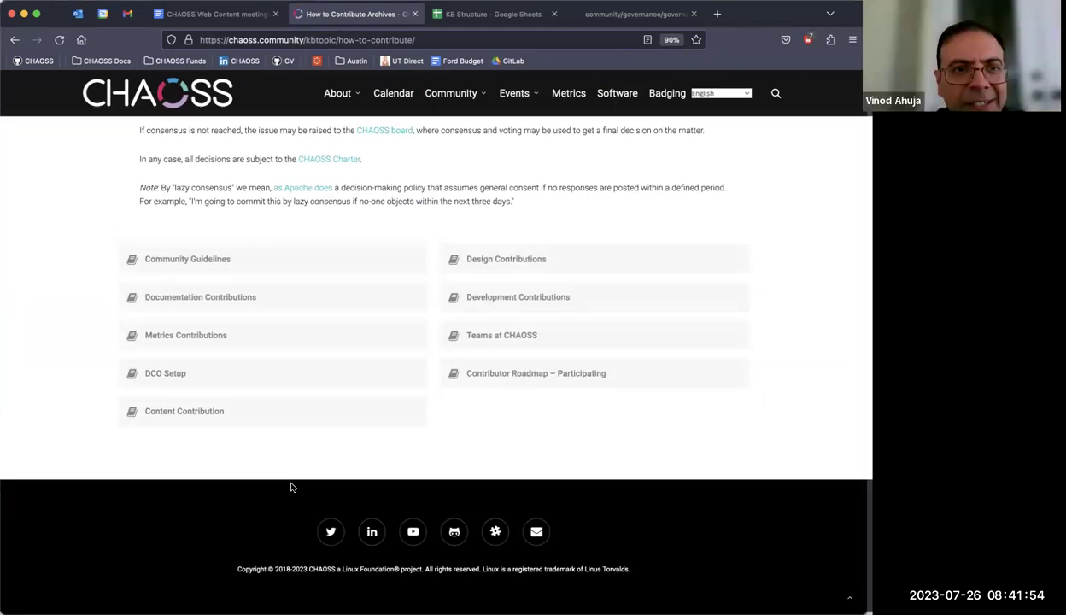
key("super+Left")
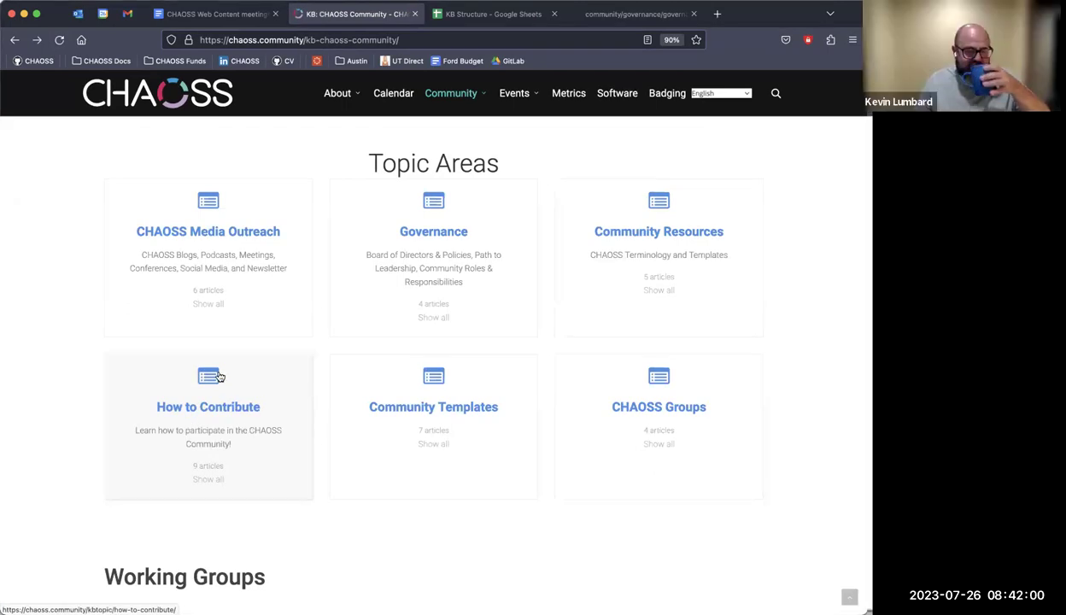
left_click(640, 248)
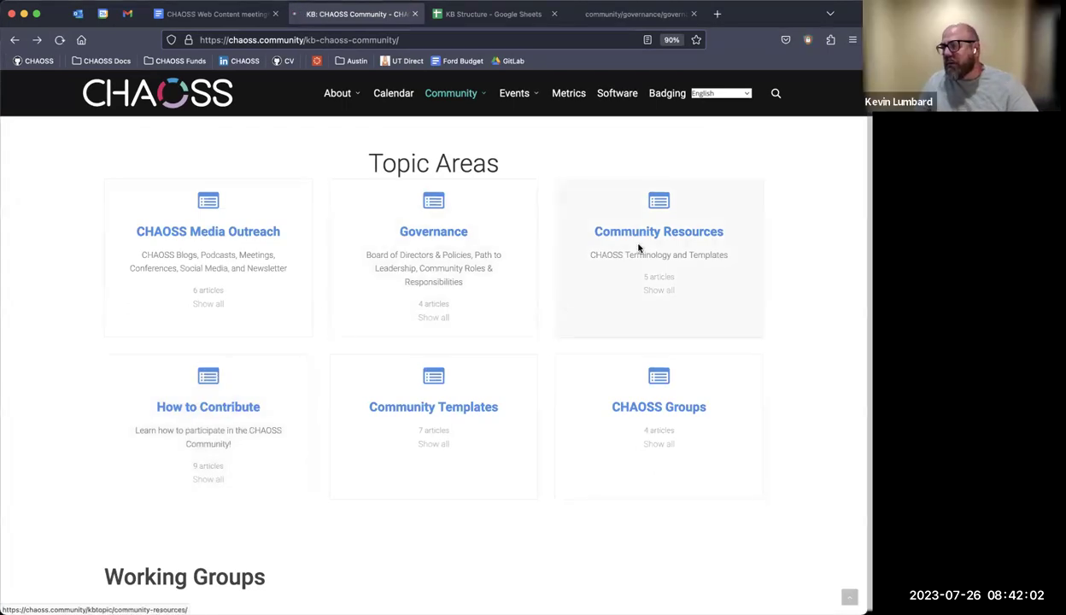
key("super+Left")
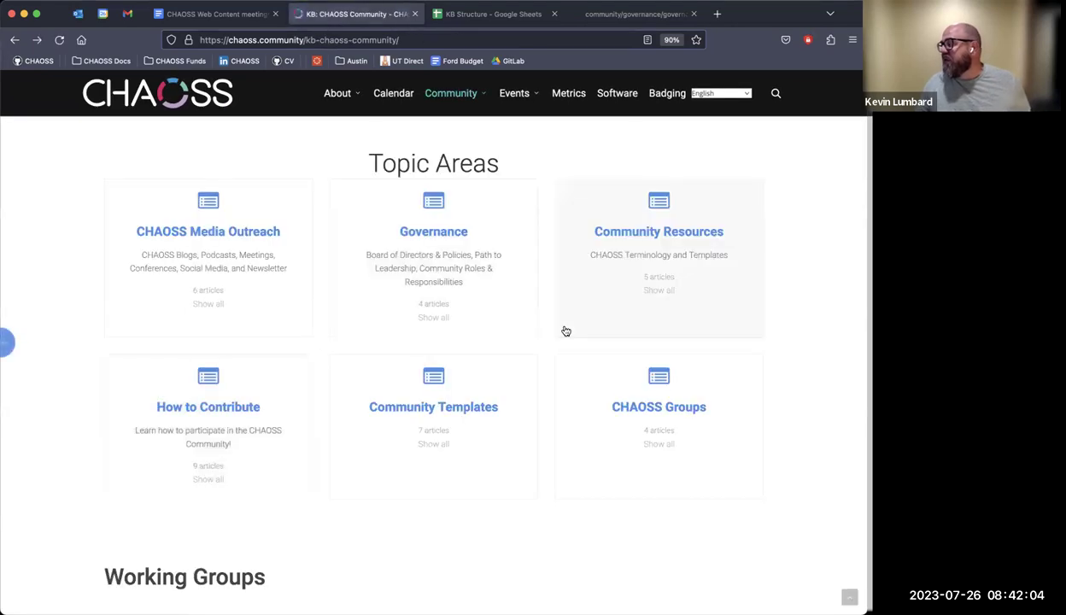
Open the How to Contribute article list and check it against the How to Contribute section of the Proposed Structure sheet.
left_click(202, 407)
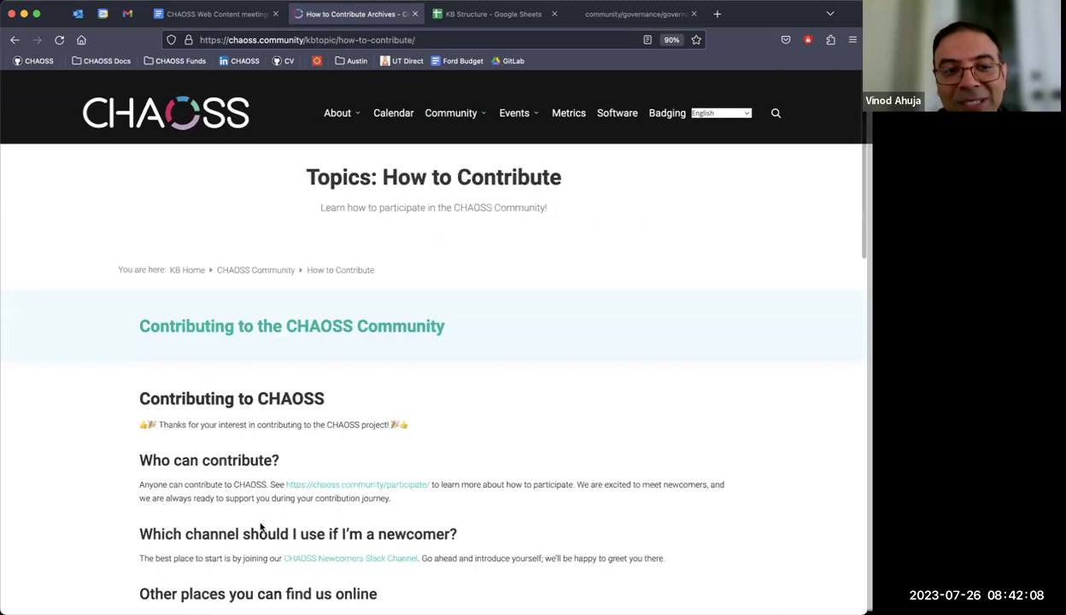
scroll(261, 527, "down", 15)
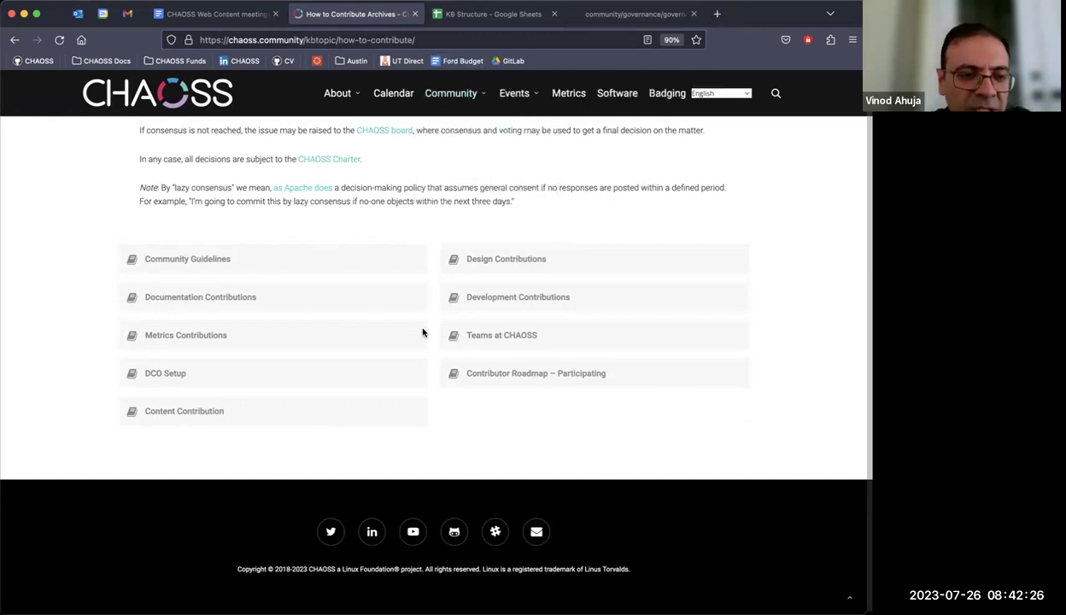
key("ctrl+Tab")
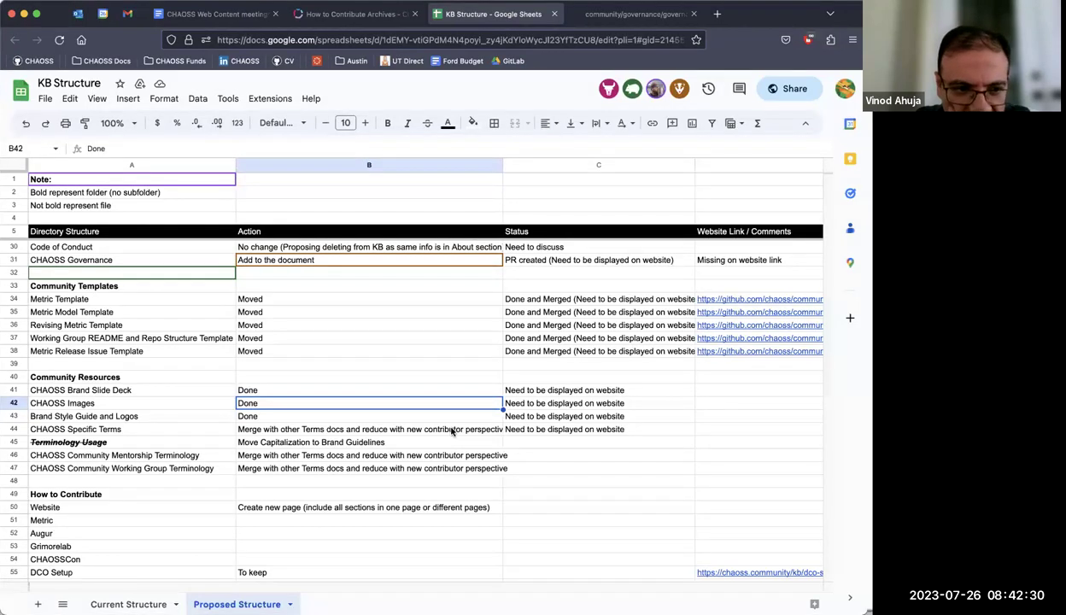
scroll(452, 431, "down", 5)
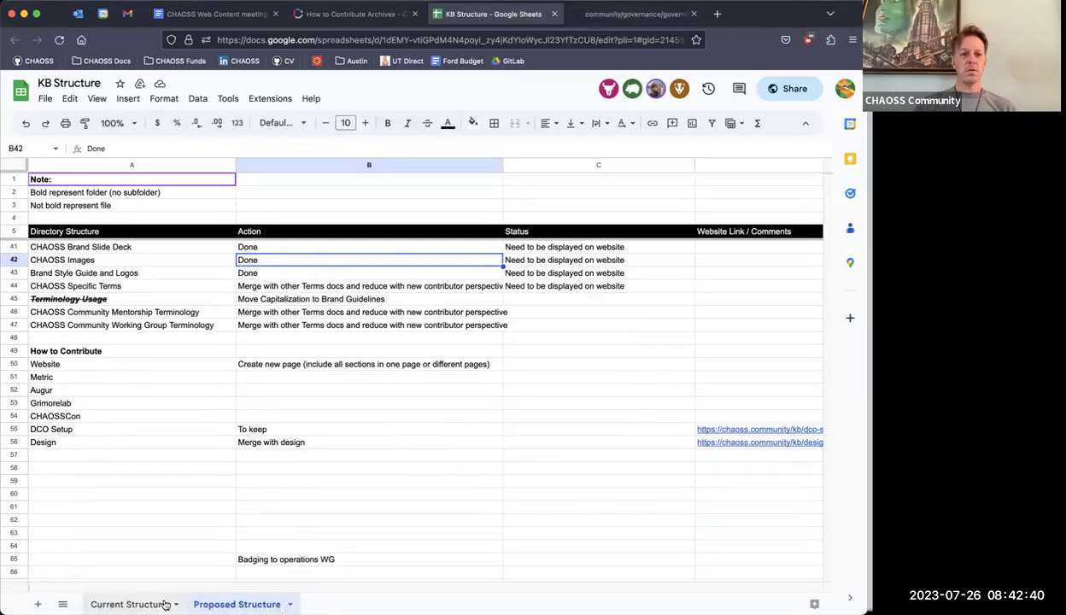
Compare the How to Contribute entries in the Current Structure sheet with the Proposed Structure sheet, including the DCO Setup row.
left_click(139, 604)
scroll(271, 500, "down", 2)
scroll(272, 501, "down", 10)
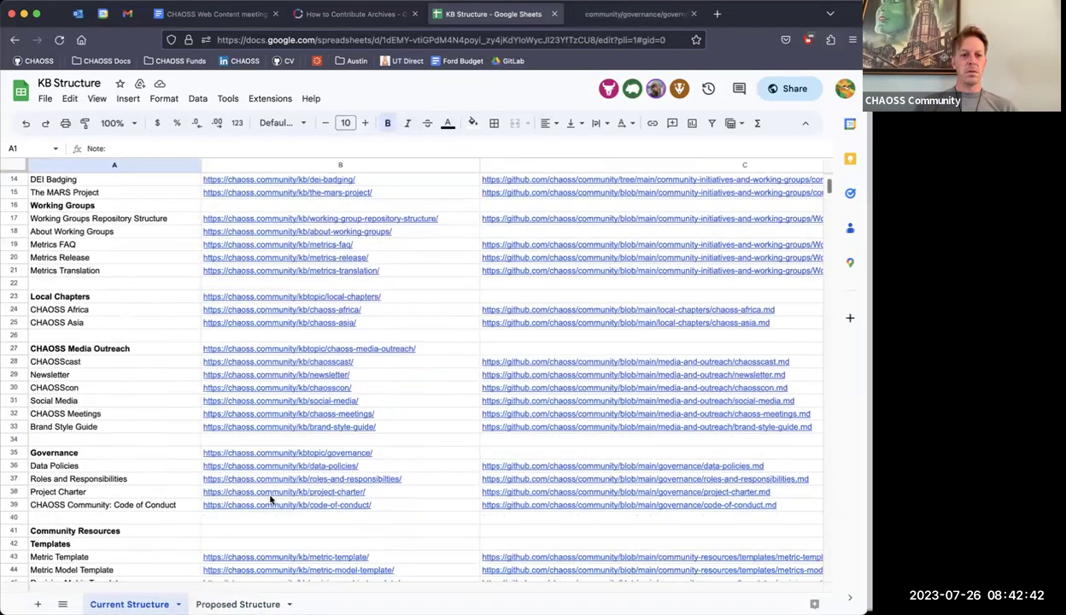
scroll(272, 501, "down", 3)
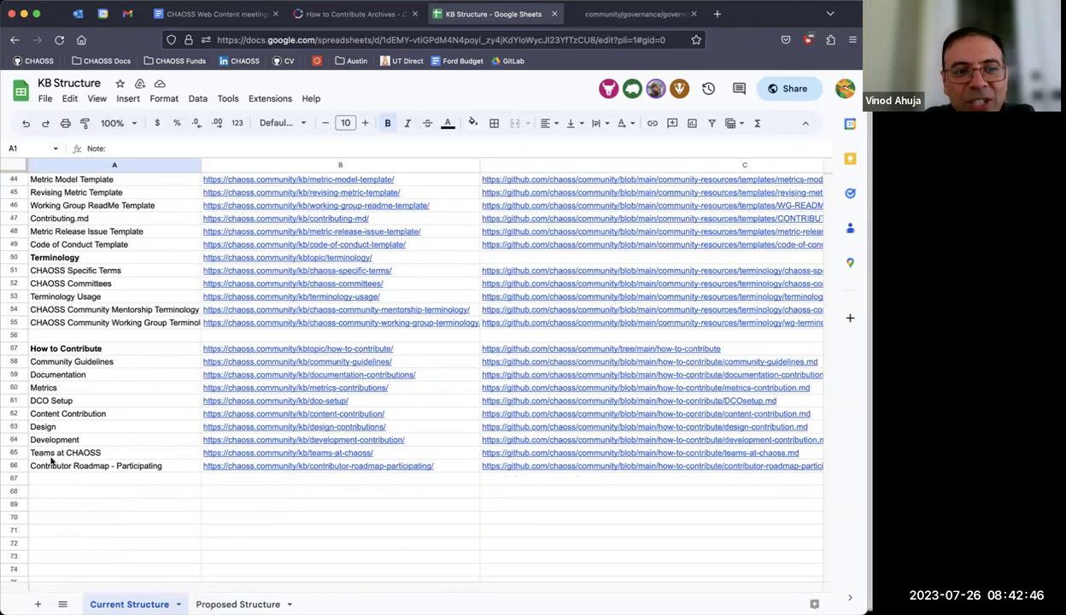
left_click_drag(12, 466, 14, 400)
left_click_drag(13, 359, 14, 334)
left_click(121, 531)
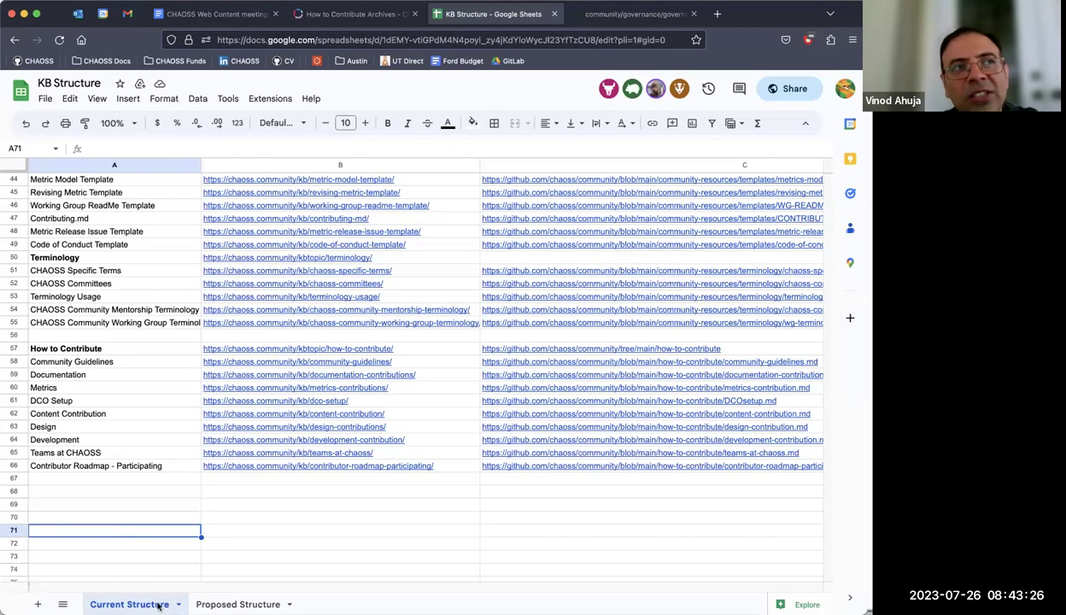
left_click(215, 604)
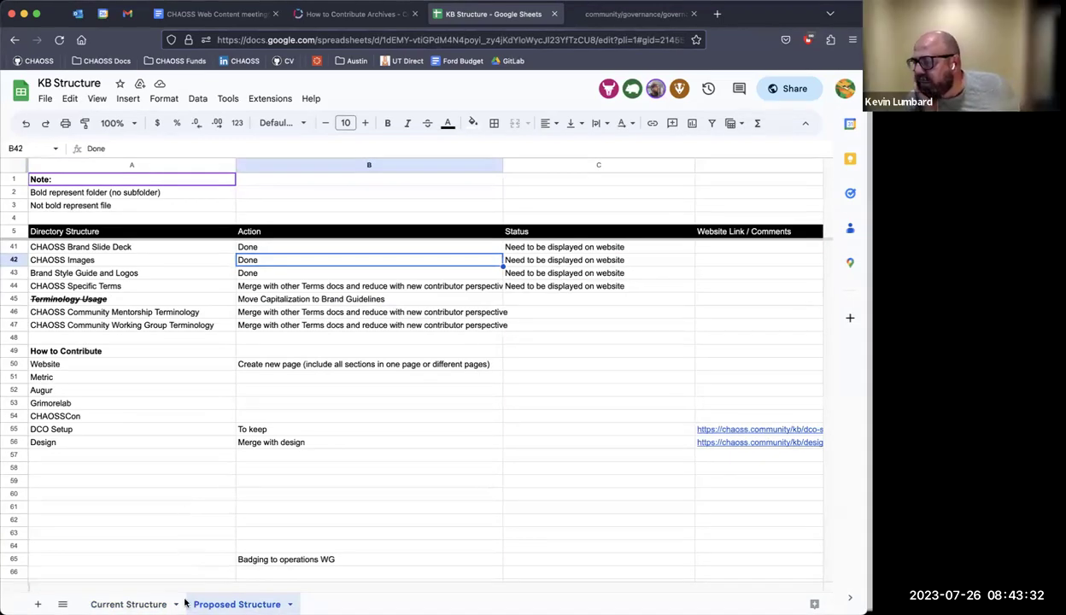
left_click(84, 427)
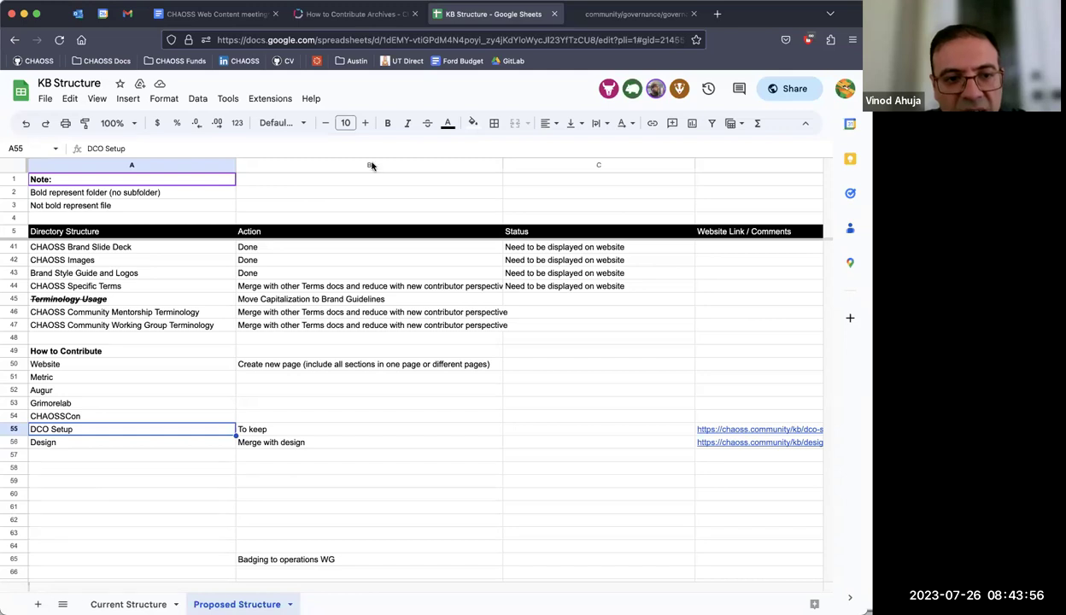
Return to the website's How to Contribute page, view Quick Start for New Contributors, and go back to How to Contribute.
left_click(598, 14)
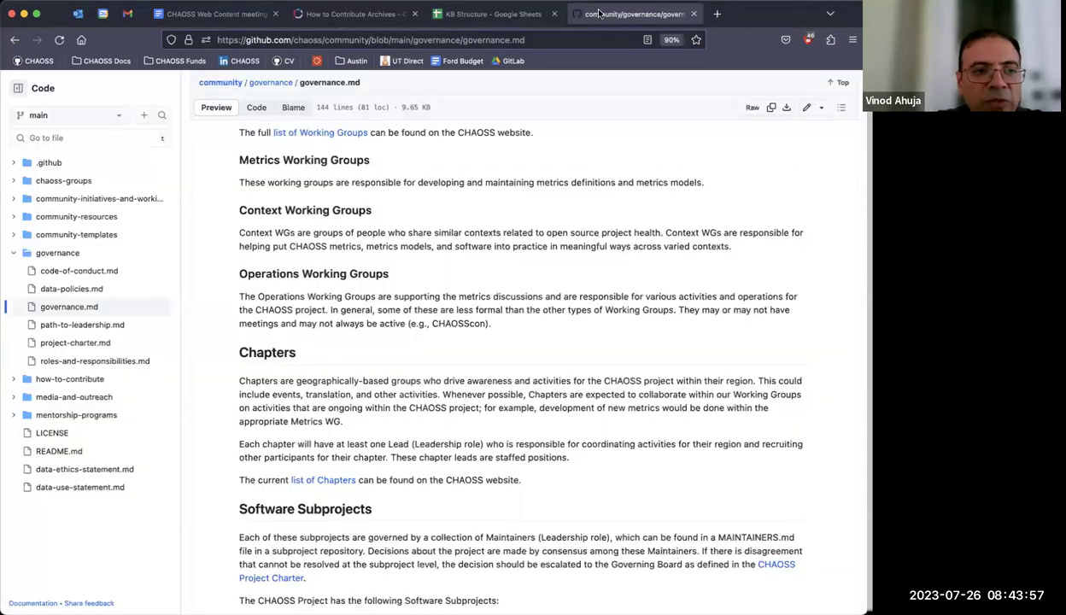
left_click(354, 13)
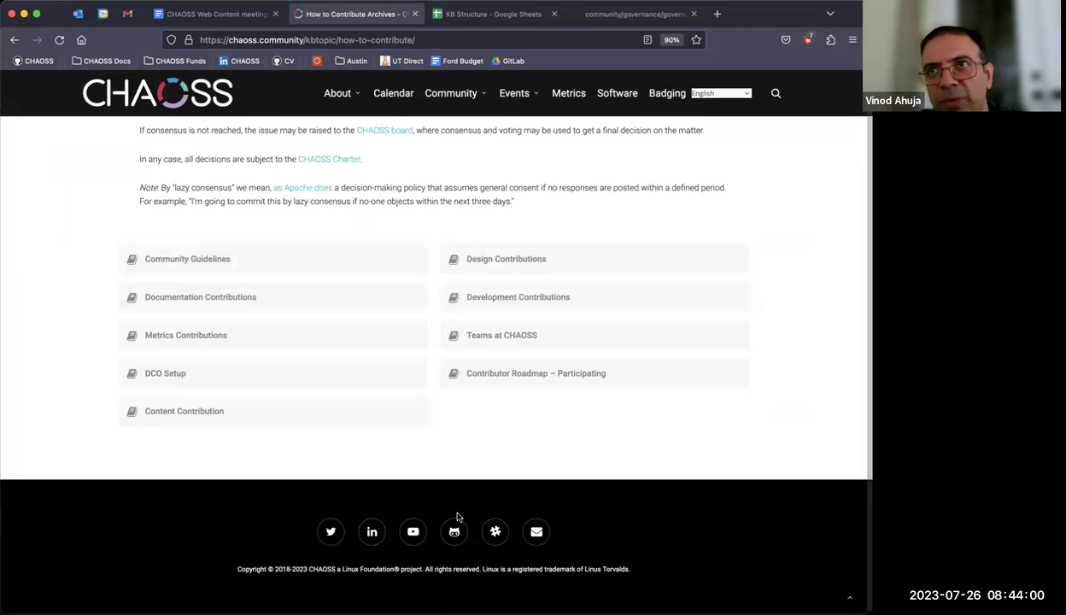
scroll(457, 517, "up", 15)
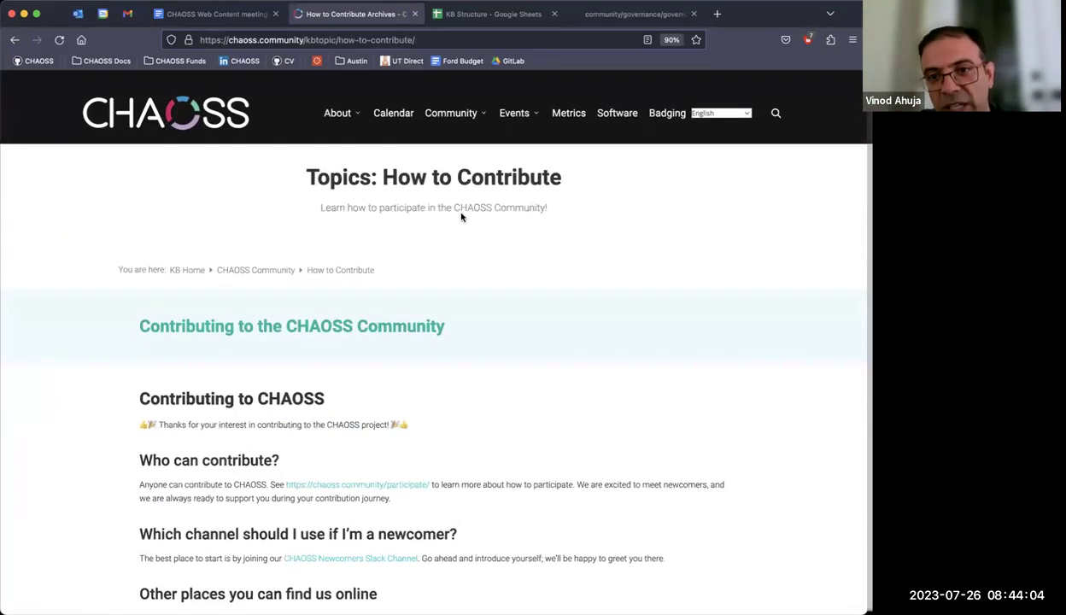
mouse_move(438, 145)
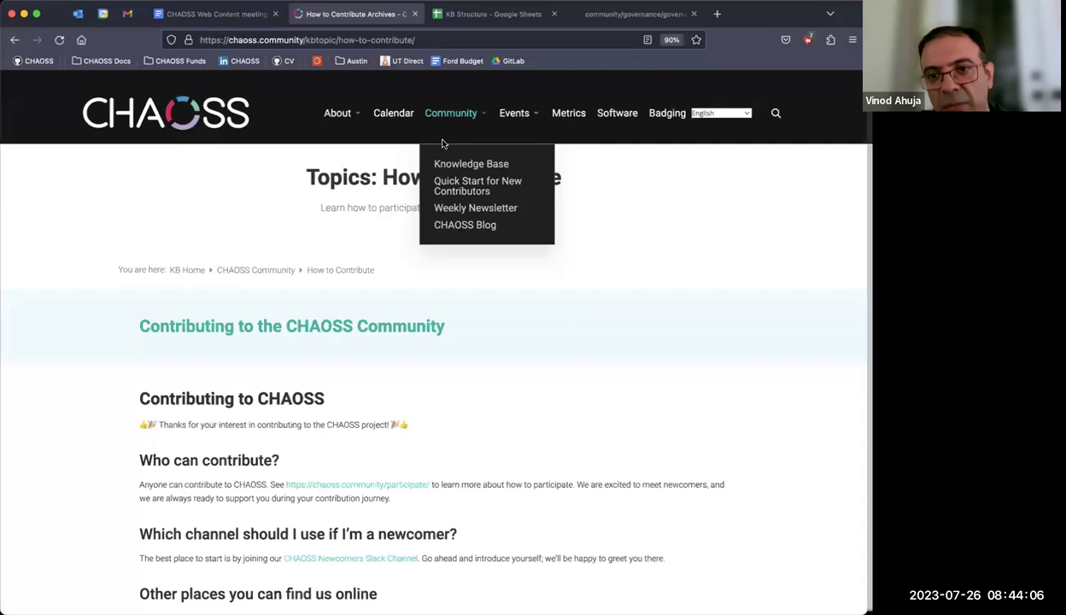
left_click(459, 194)
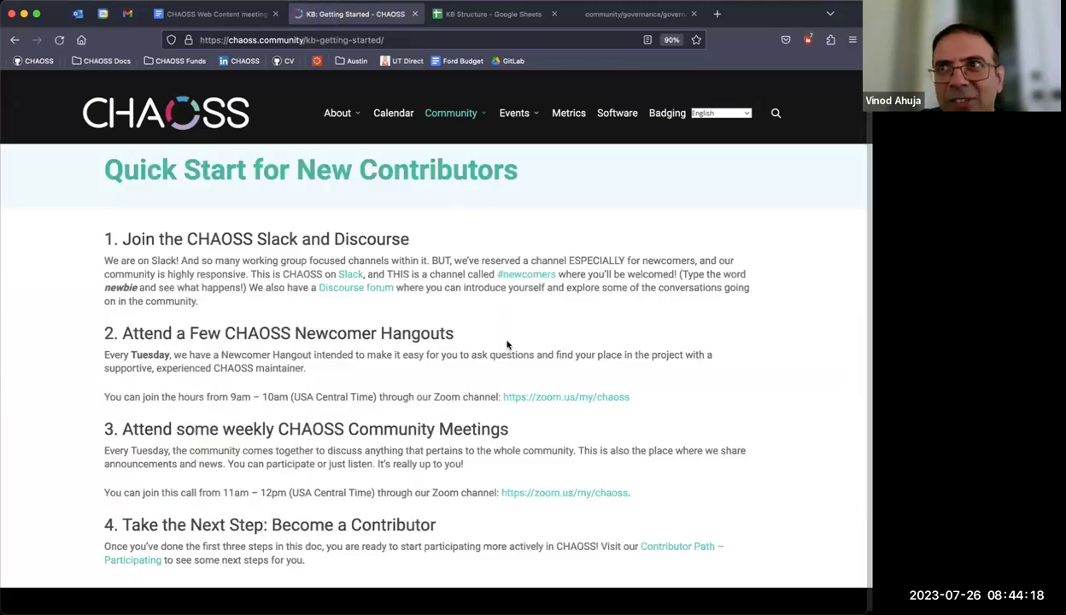
scroll(507, 345, "left", 5)
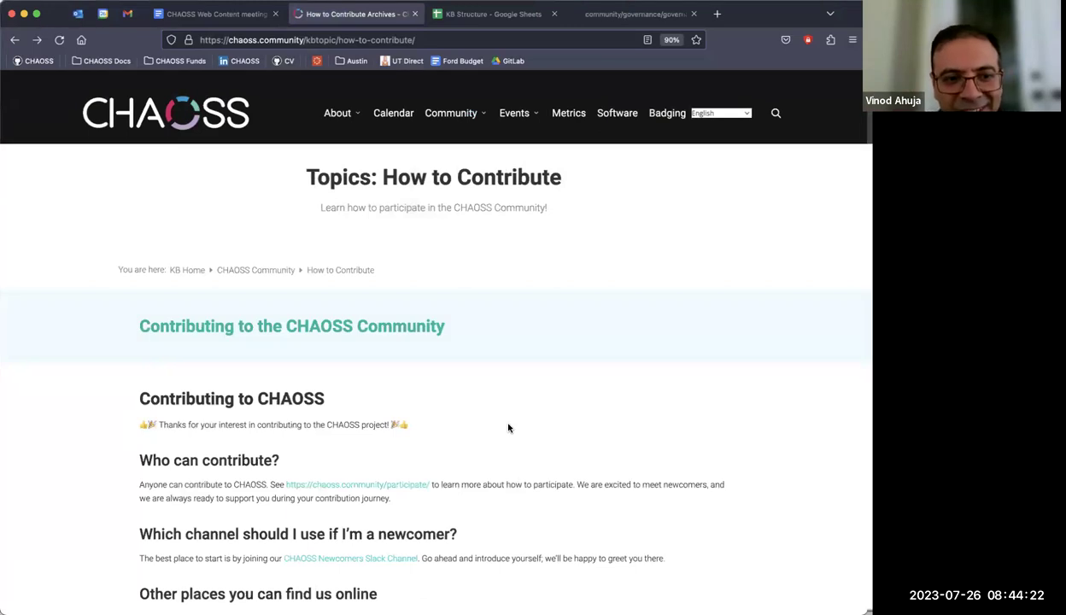
Recheck the Proposed Structure sheet and review the How to Contribute page's article list, ways to contribute and decision-making sections.
mouse_move(472, 147)
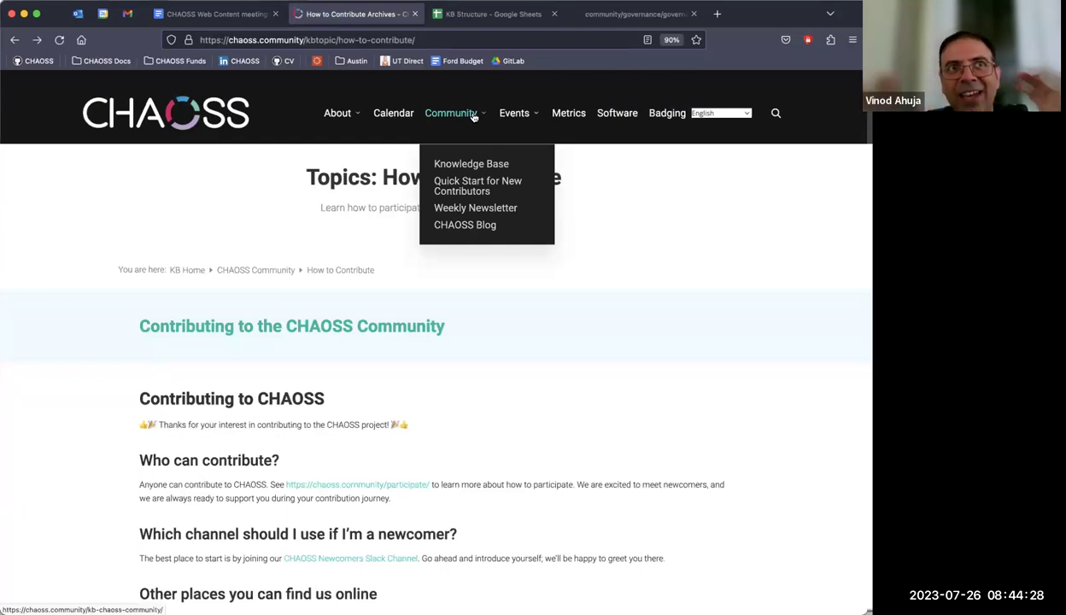
mouse_move(346, 114)
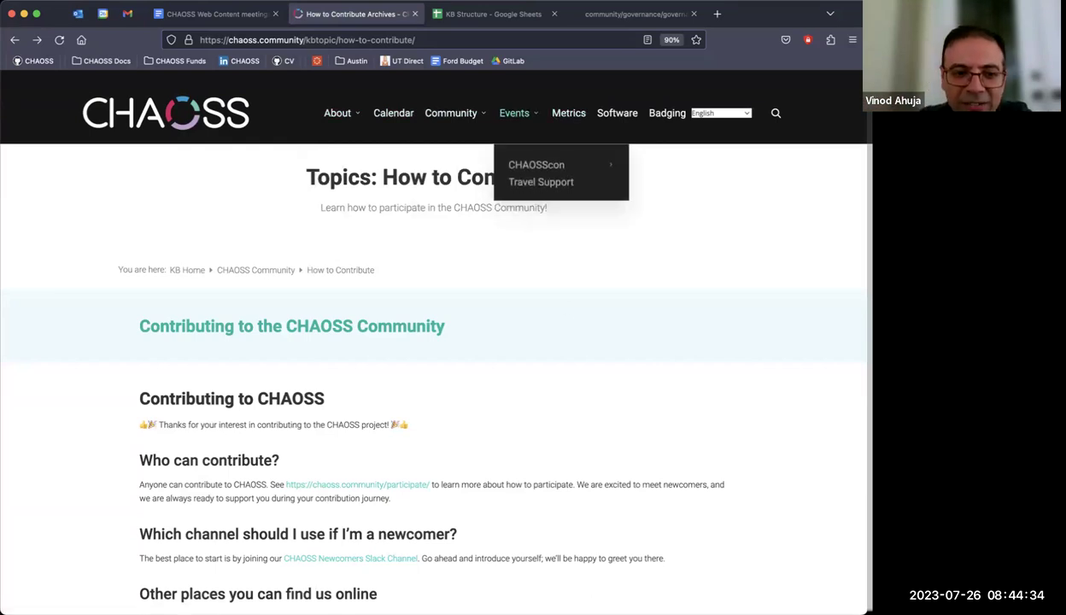
left_click(497, 14)
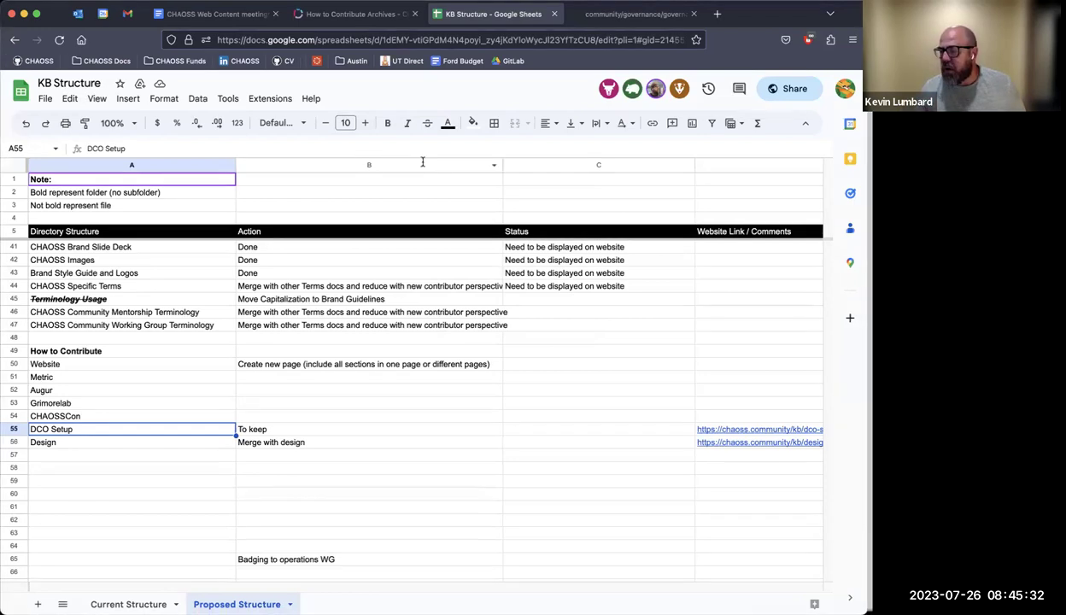
left_click(368, 16)
scroll(352, 154, "down", 15)
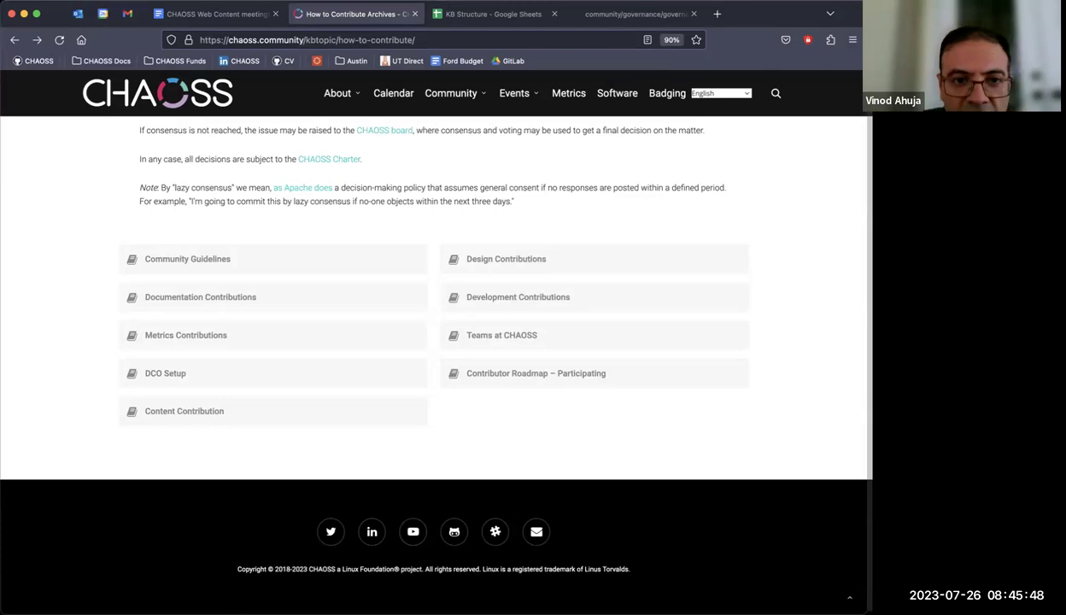
scroll(248, 410, "up", 10)
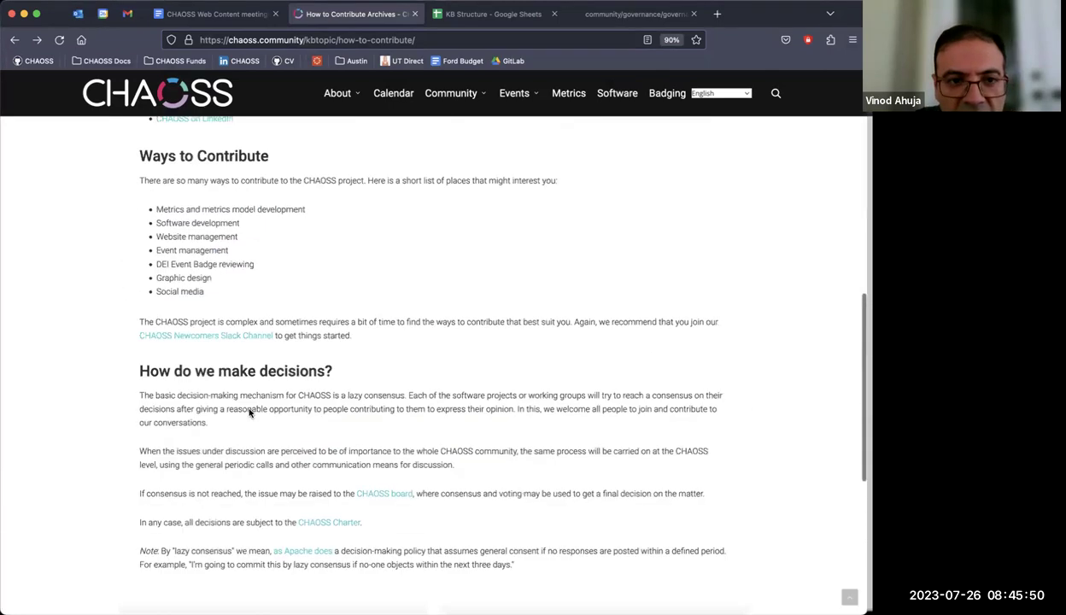
scroll(250, 412, "up", 5)
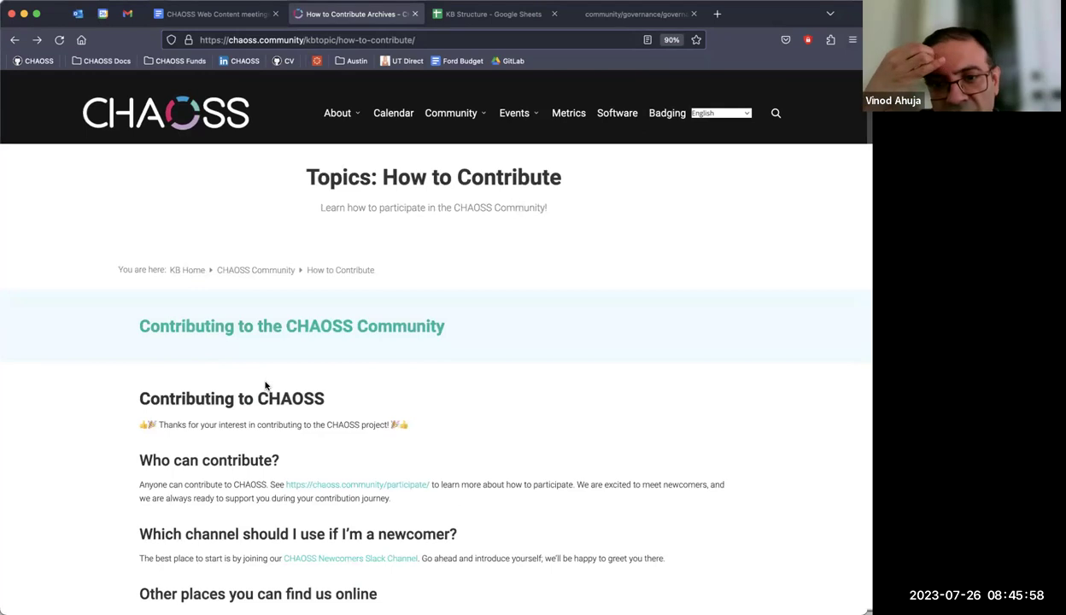
Read the How to Contribute introduction, compare it with the Quick Start for New Contributors page, and return to How to Contribute.
scroll(265, 386, "down", 1)
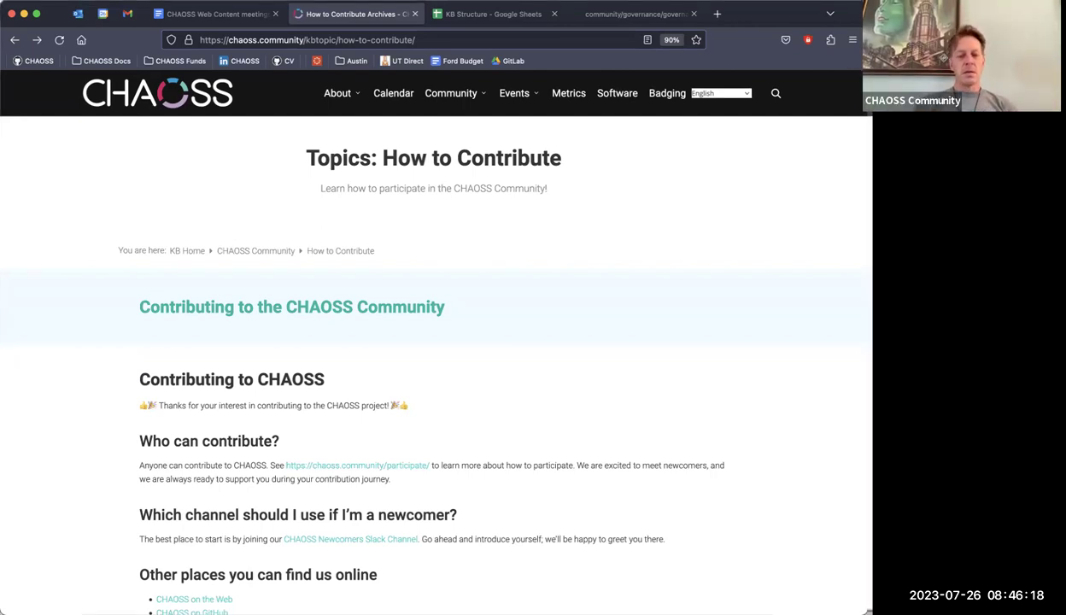
scroll(200, 538, "down", 5)
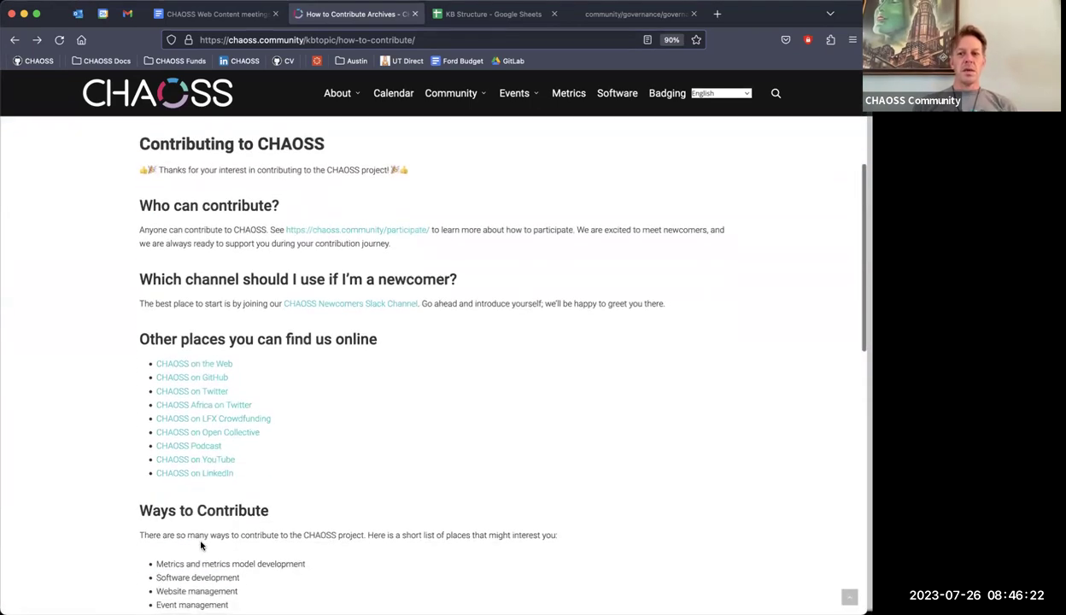
mouse_move(455, 96)
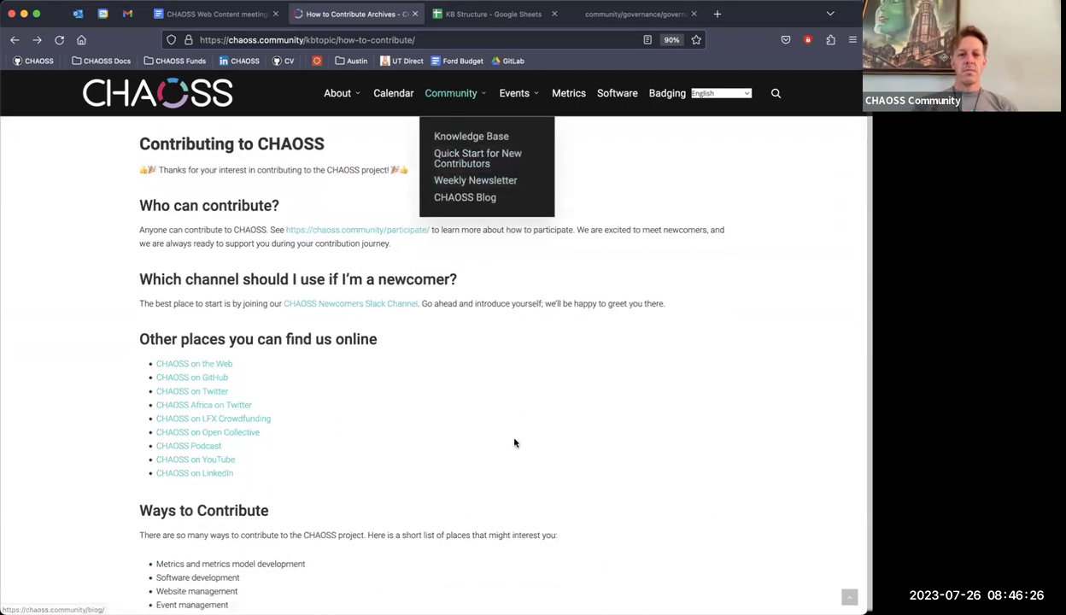
left_click(461, 152)
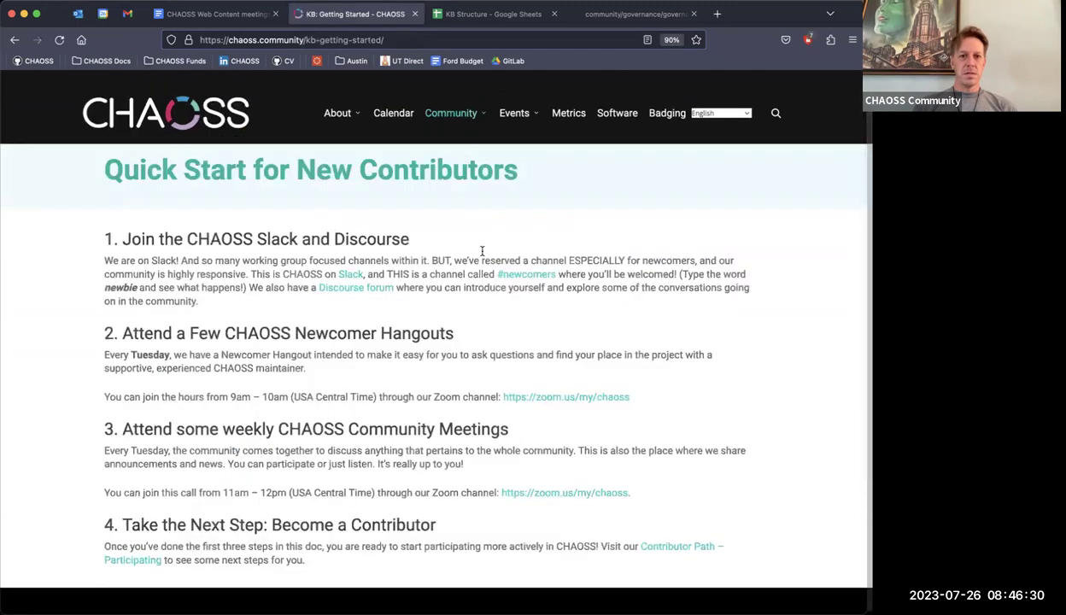
key("super+Left")
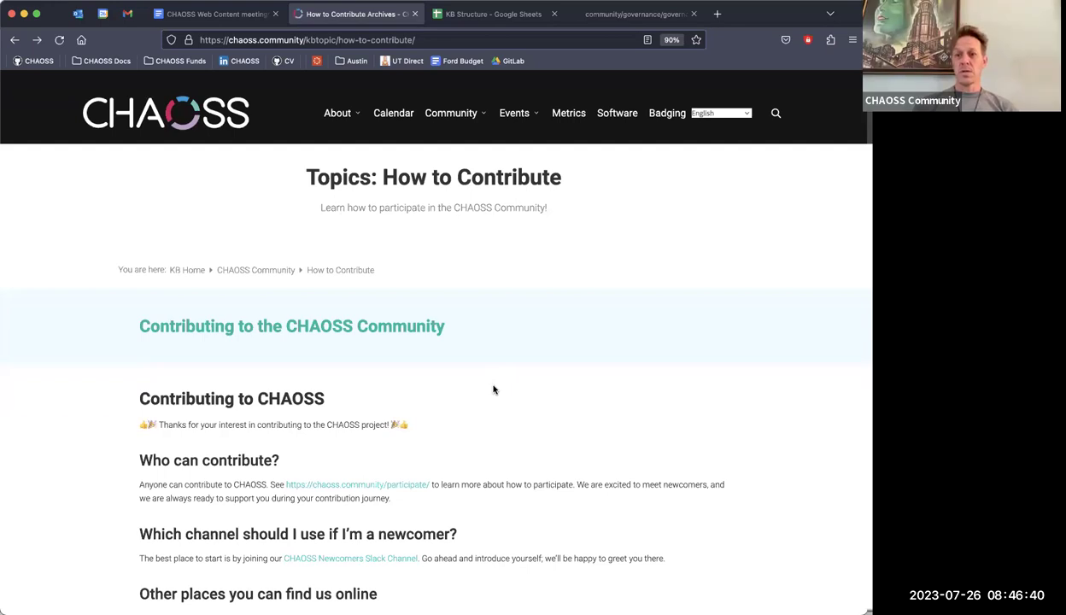
Review the online channels and Ways to Contribute sections of How to Contribute, and open Quick Start for New Contributors.
mouse_move(432, 113)
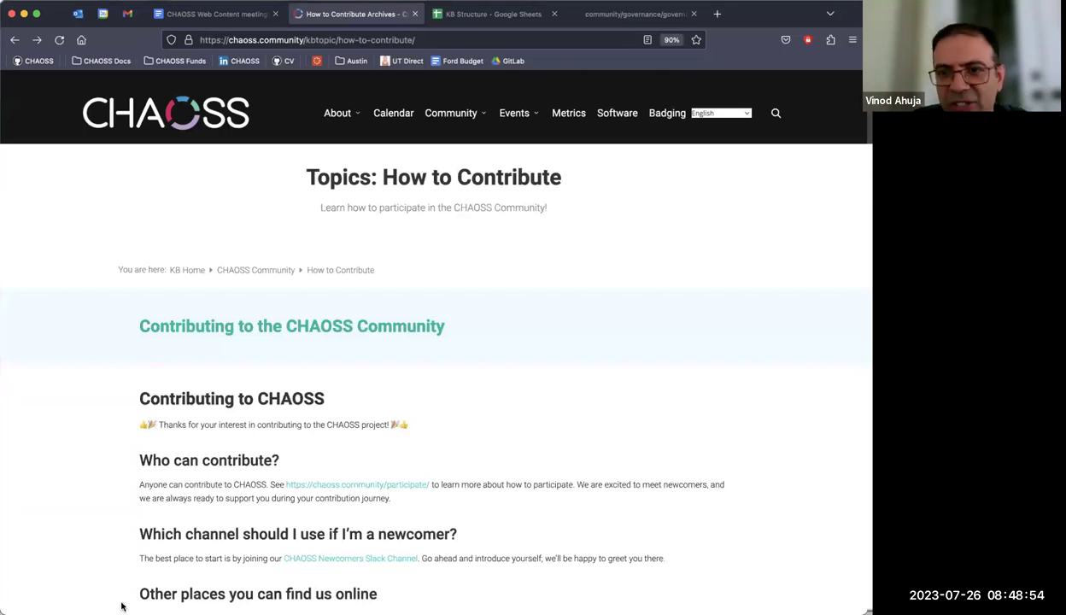
scroll(190, 553, "down", 5)
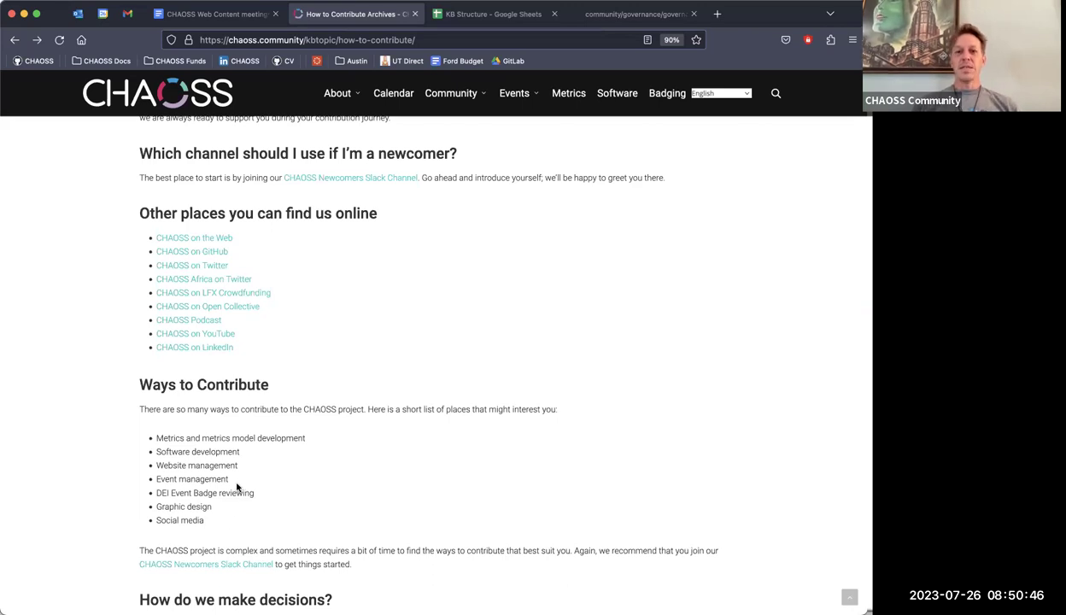
mouse_move(451, 136)
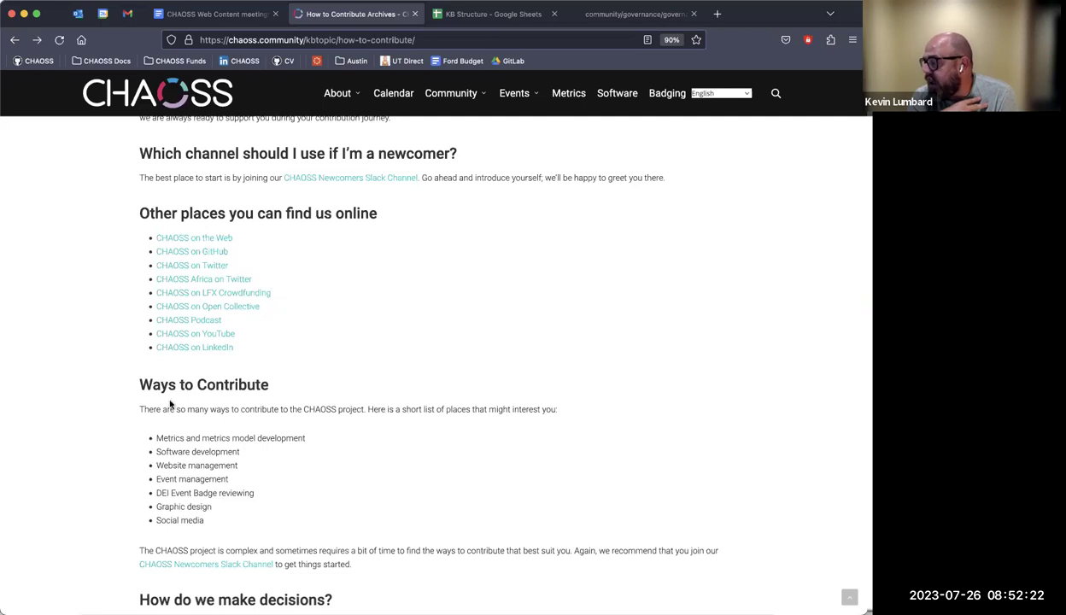
mouse_move(460, 94)
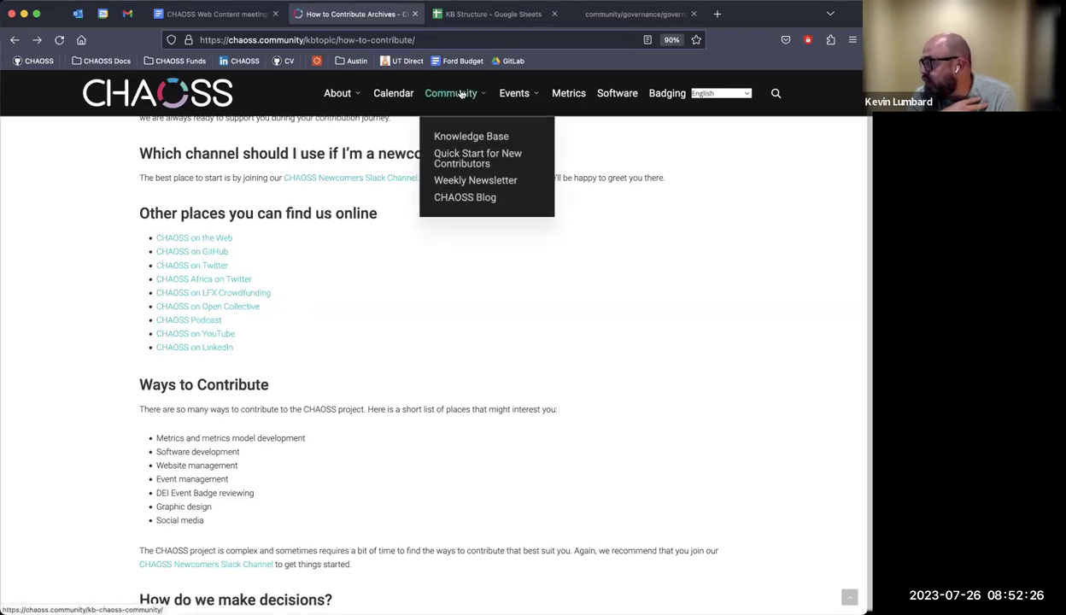
left_click(476, 160)
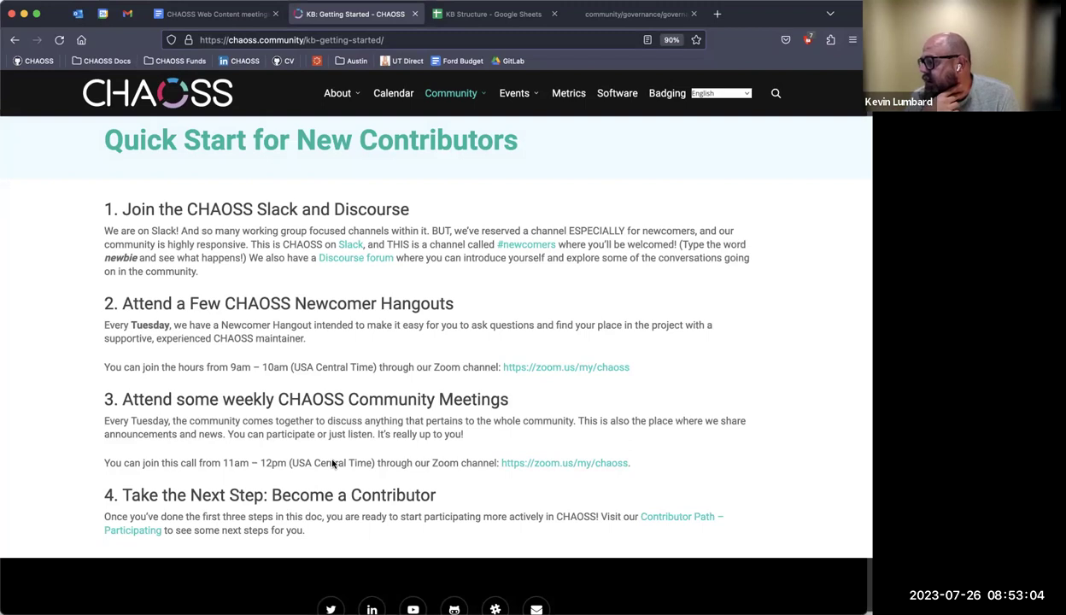
Follow the Contributor Path – Participating link, compare that roadmap page with Quick Start for New Contributors, and return to Quick Start.
left_click(696, 517)
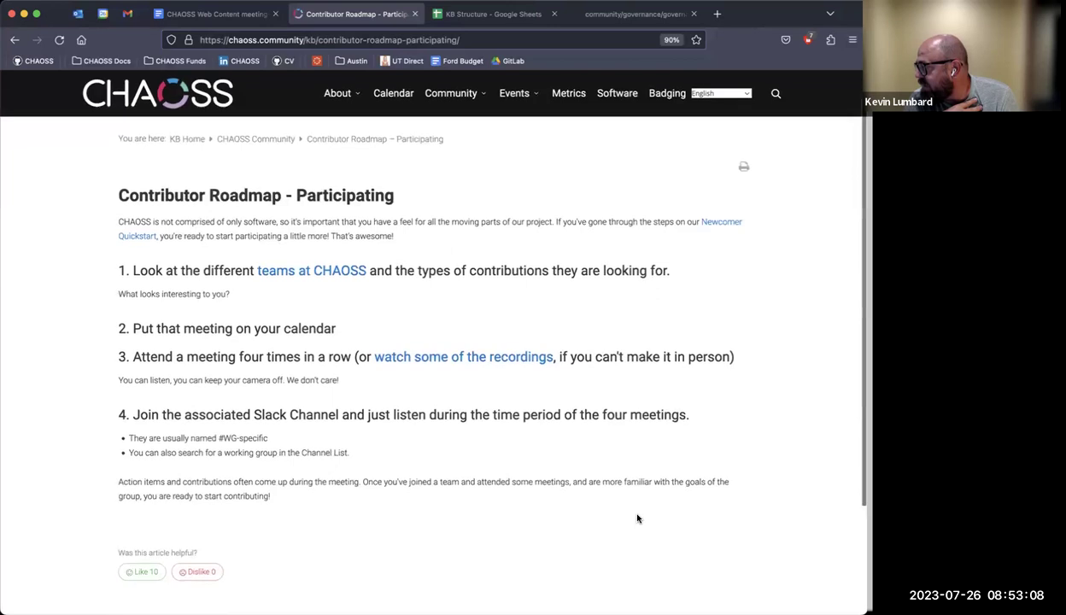
scroll(637, 518, "down", 2)
scroll(636, 518, "up", 2)
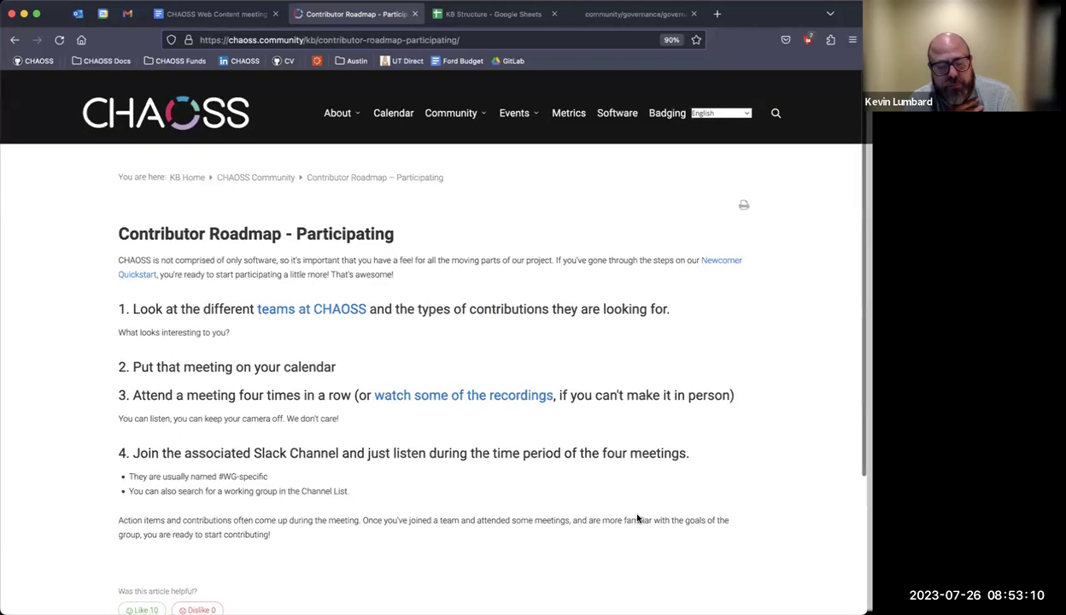
scroll(636, 515, "left", 2)
scroll(636, 515, "left", 3)
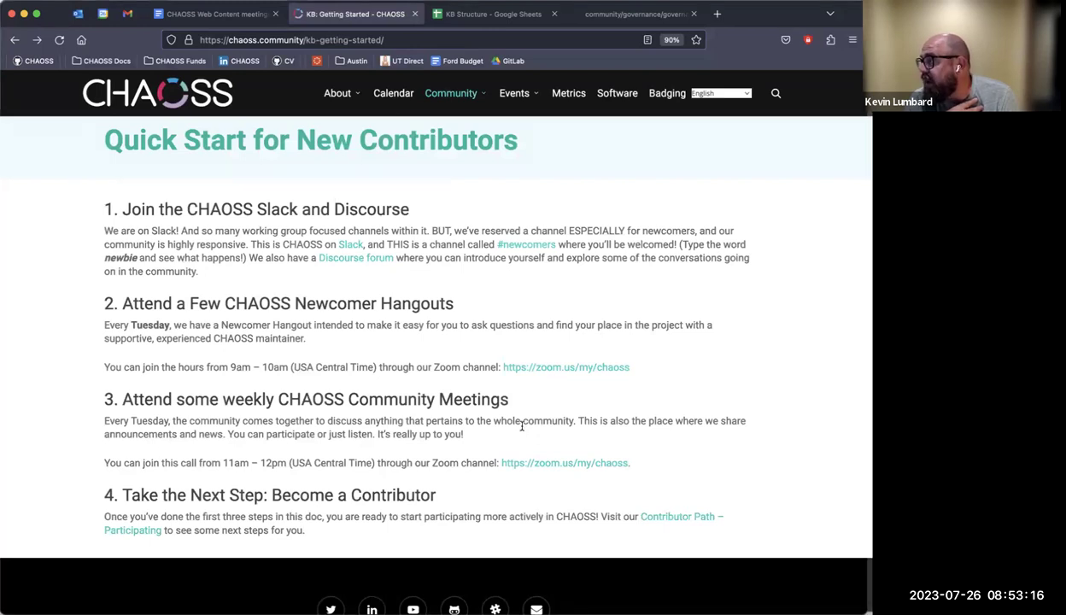
scroll(522, 426, "right", 3)
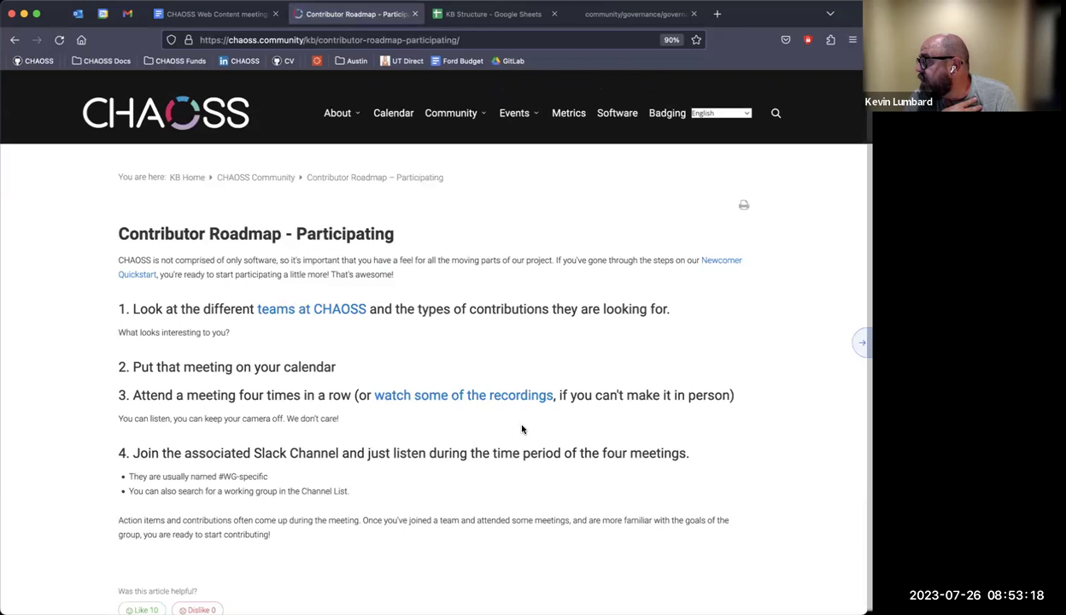
scroll(522, 429, "left", 3)
scroll(522, 429, "right", 3)
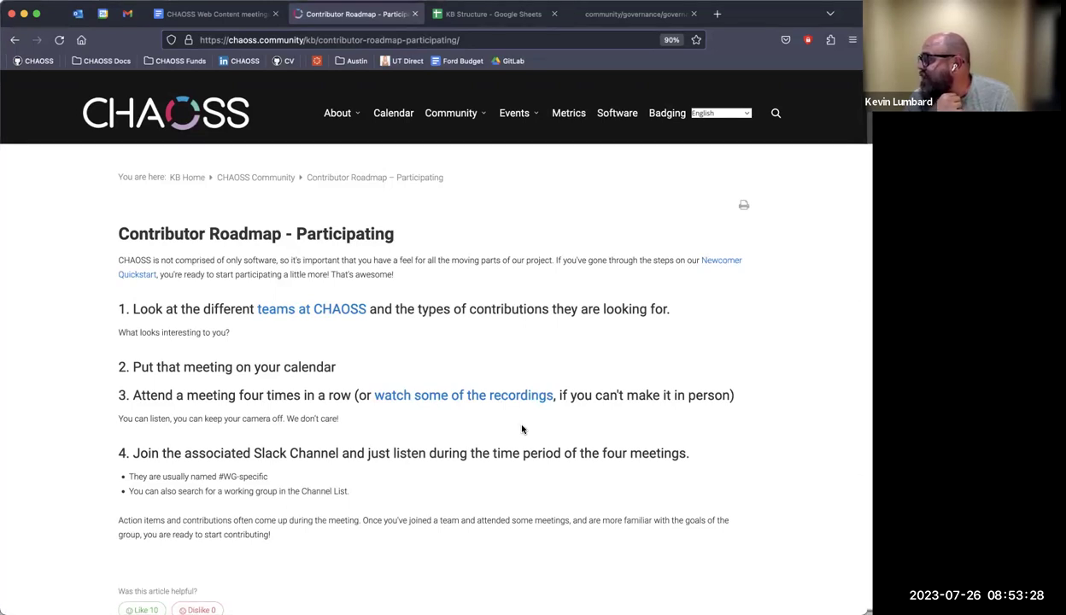
scroll(523, 429, "left", 5)
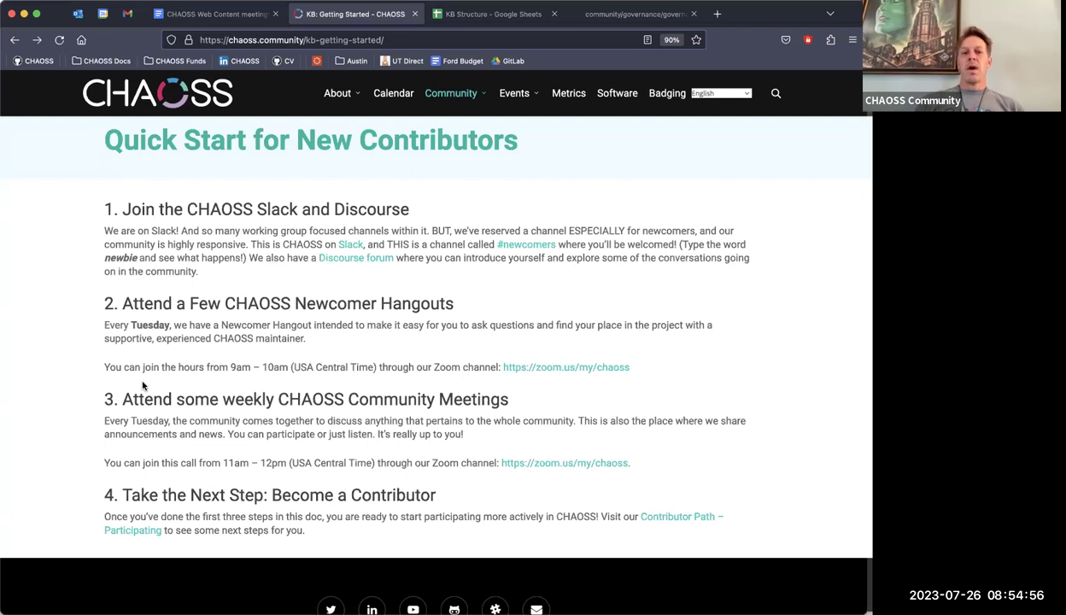
scroll(141, 359, "down", 1)
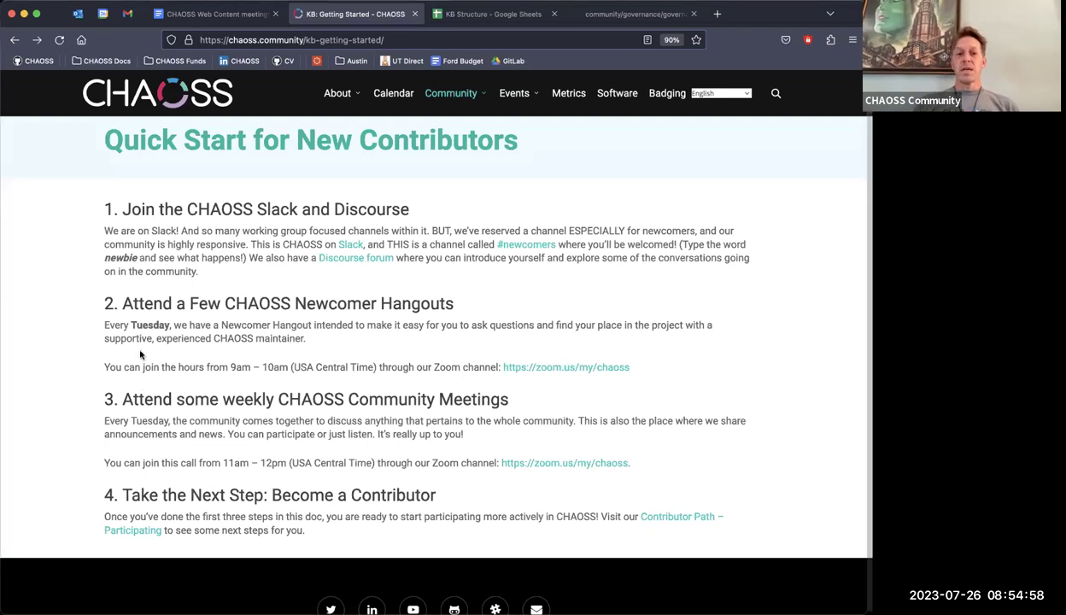
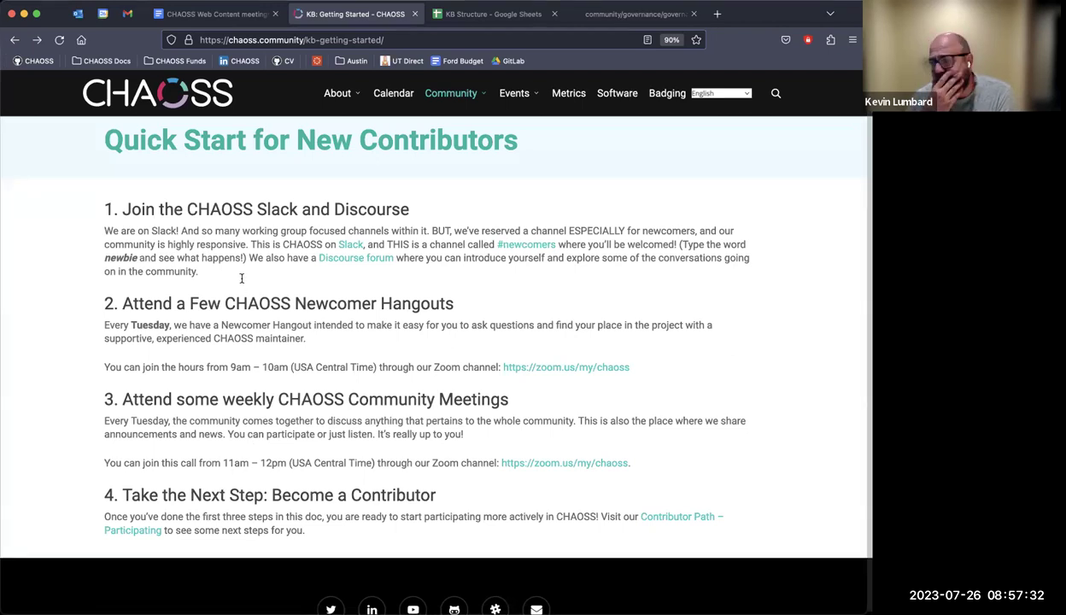
Open the how-to-contribute folder of the chaoss/community repository on GitHub and compare its files with the website's Quick Start page.
left_click(624, 14)
scroll(445, 395, "left", 5)
scroll(445, 397, "left", 5)
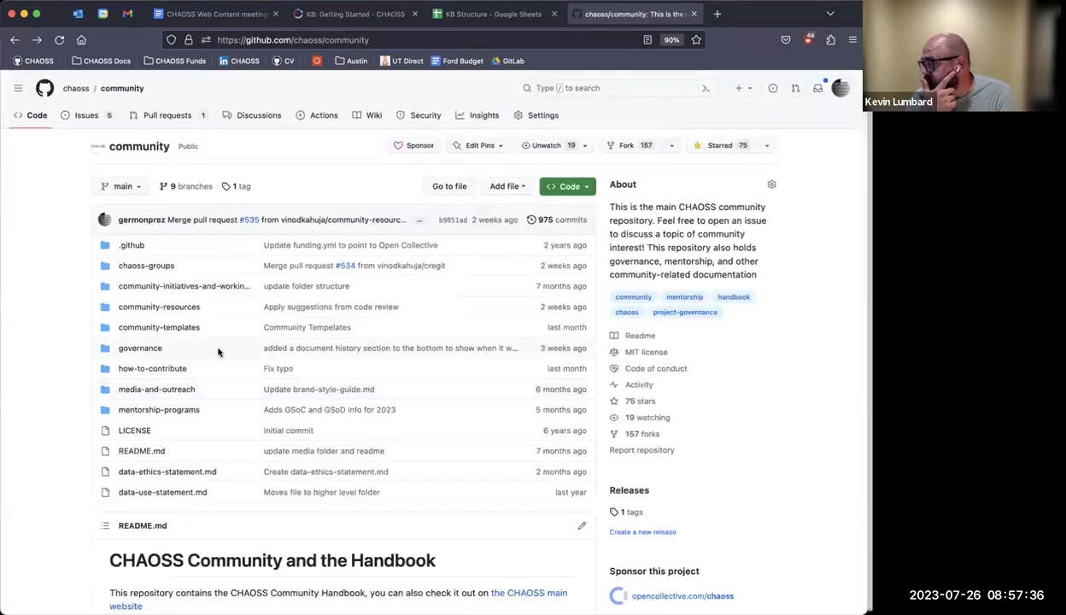
left_click(171, 369)
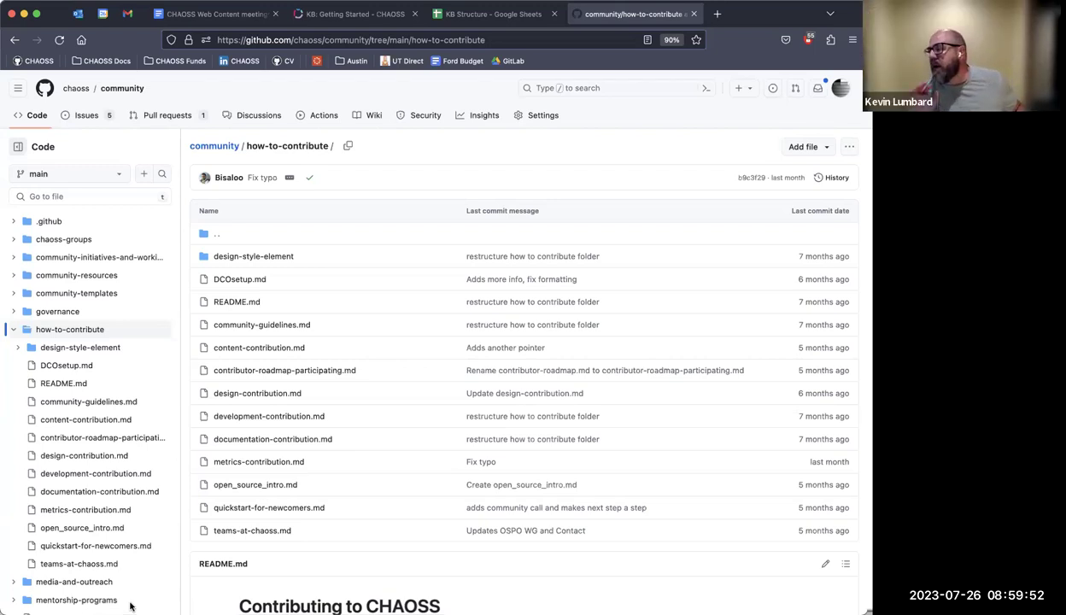
left_click(333, 26)
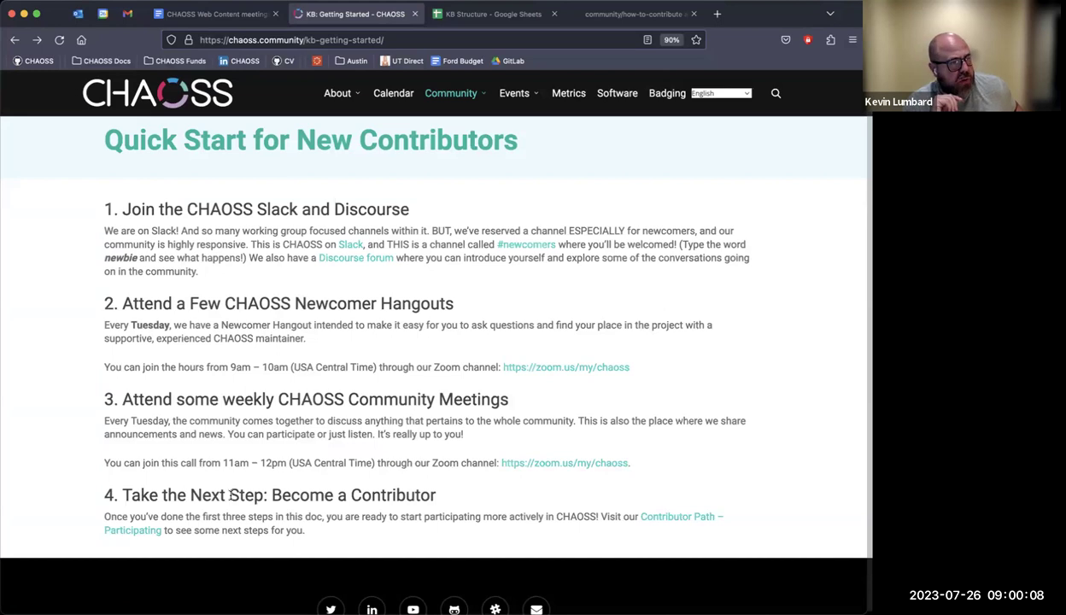
left_click(609, 15)
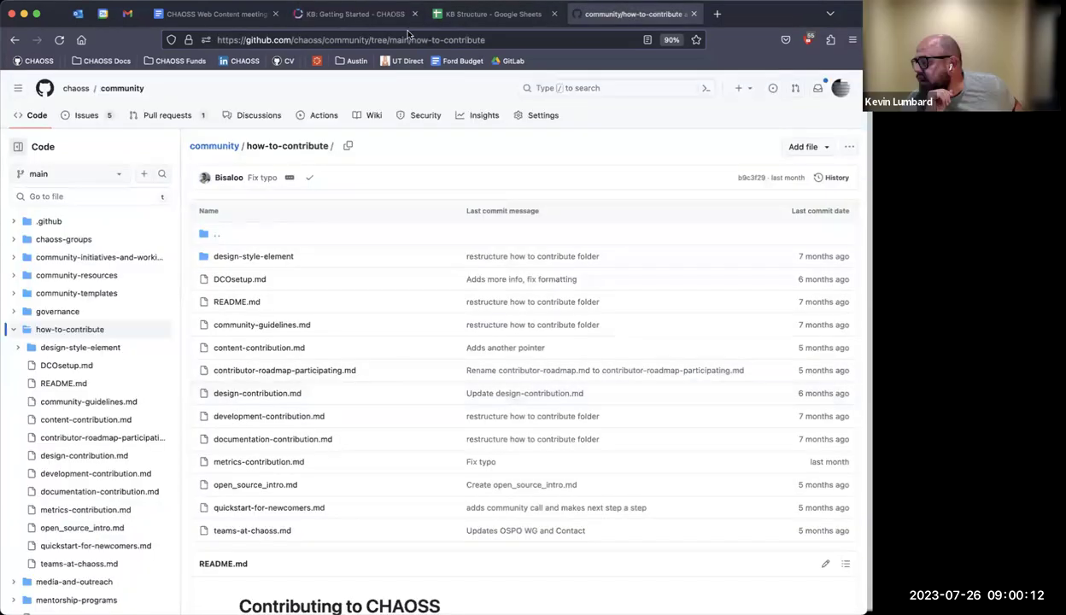
left_click(363, 14)
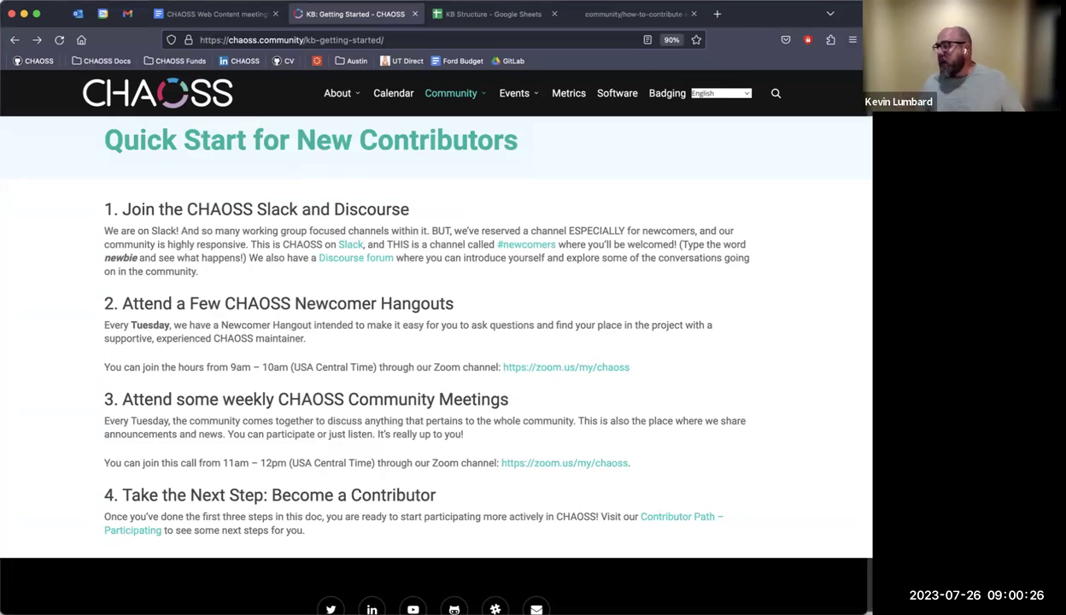
left_click(628, 13)
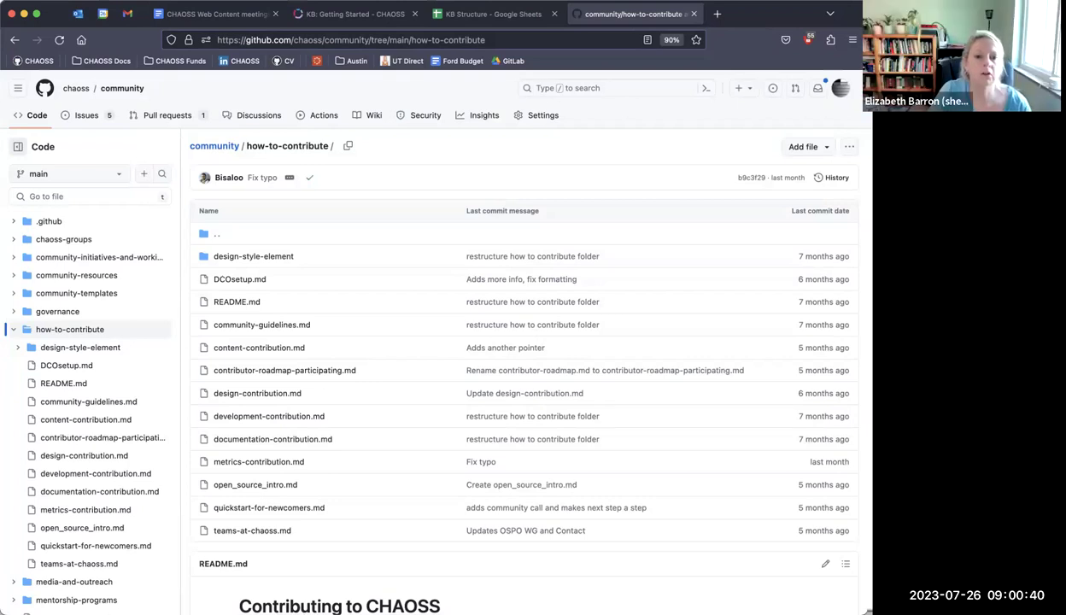
Read quickstart-for-newcomers.md in the GitHub folder and compare it with the website's Quick Start for New Contributors page.
left_click(302, 511)
scroll(301, 513, "down", 3)
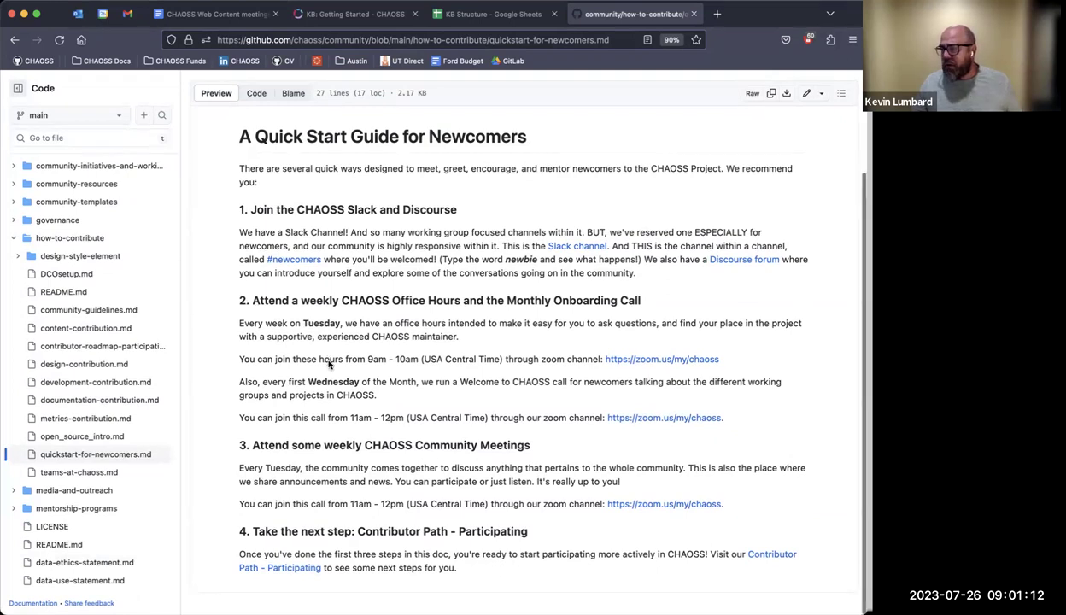
key("super+bracketleft")
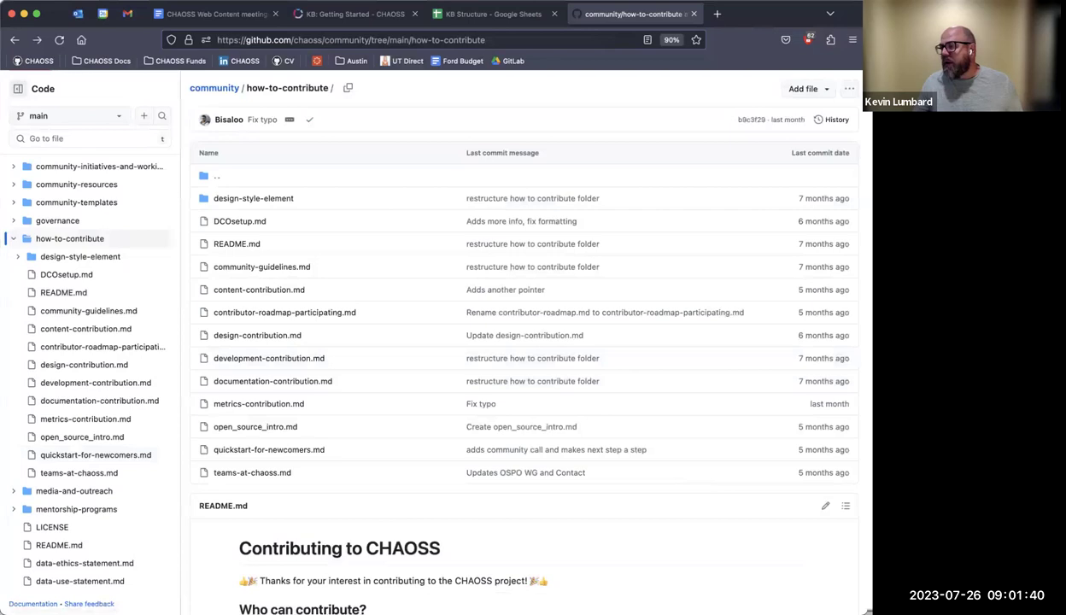
left_click(228, 457)
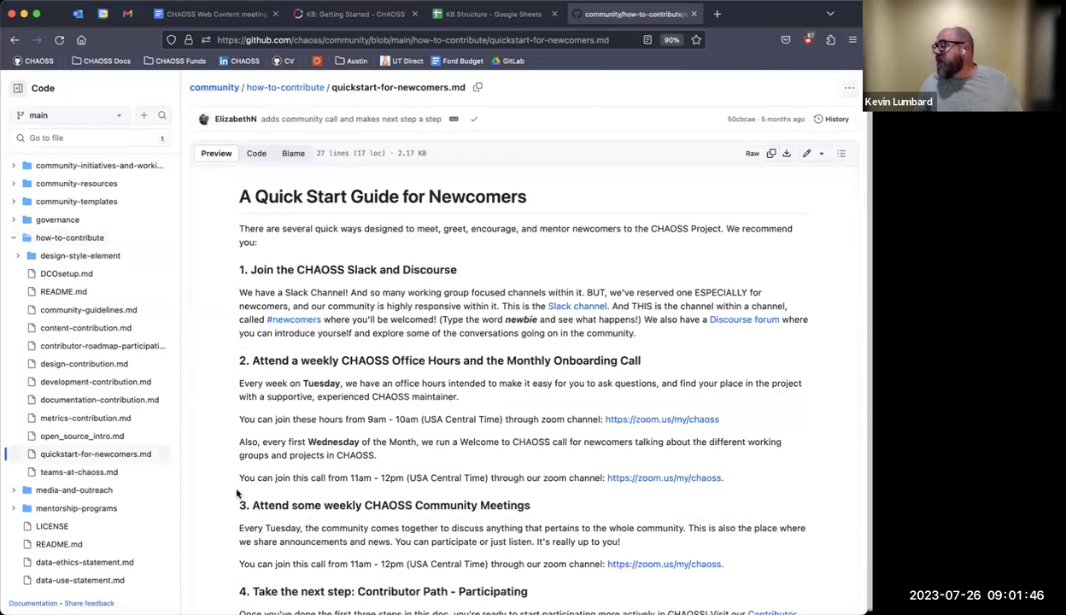
scroll(237, 492, "left", 5)
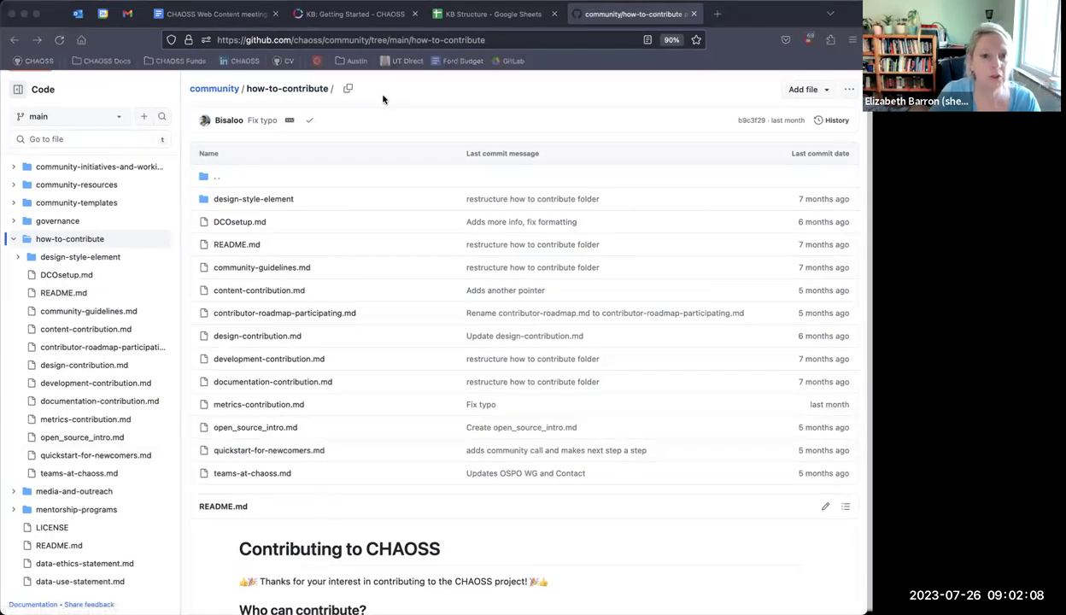
left_click(290, 503)
left_click(356, 14)
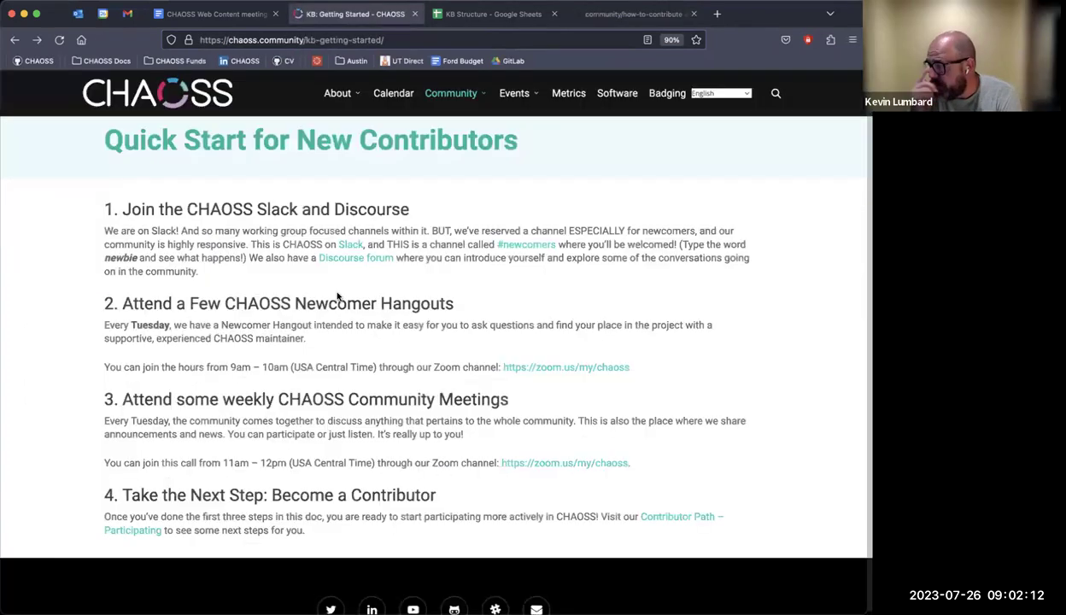
Open Contributor Roadmap - Participating on the website, review the linked Teams at CHAOSS table, and return to the roadmap.
left_click(688, 435)
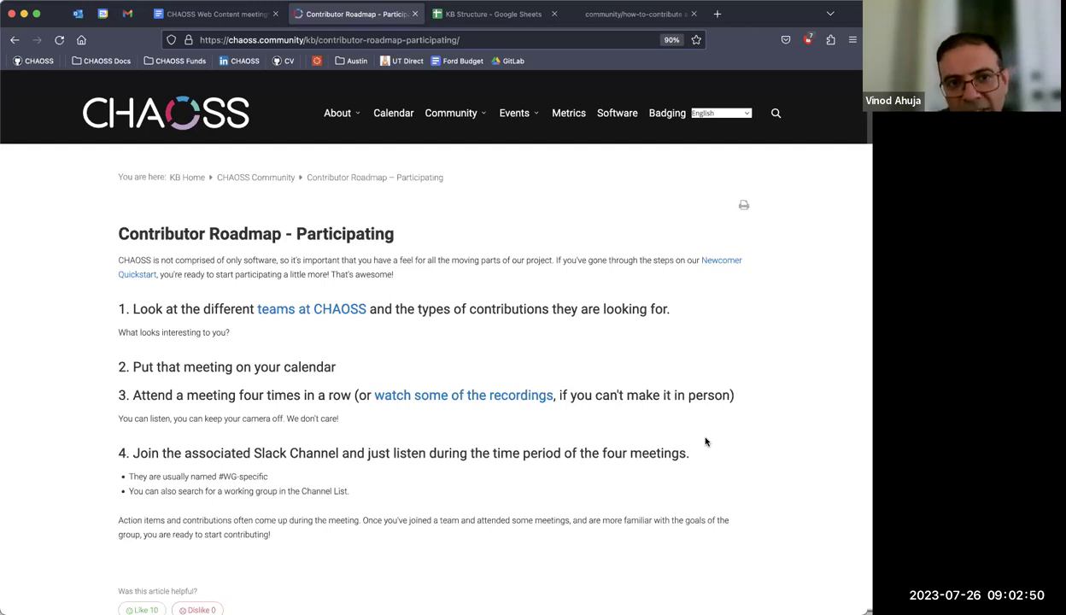
left_click(282, 314)
scroll(344, 434, "down", 5)
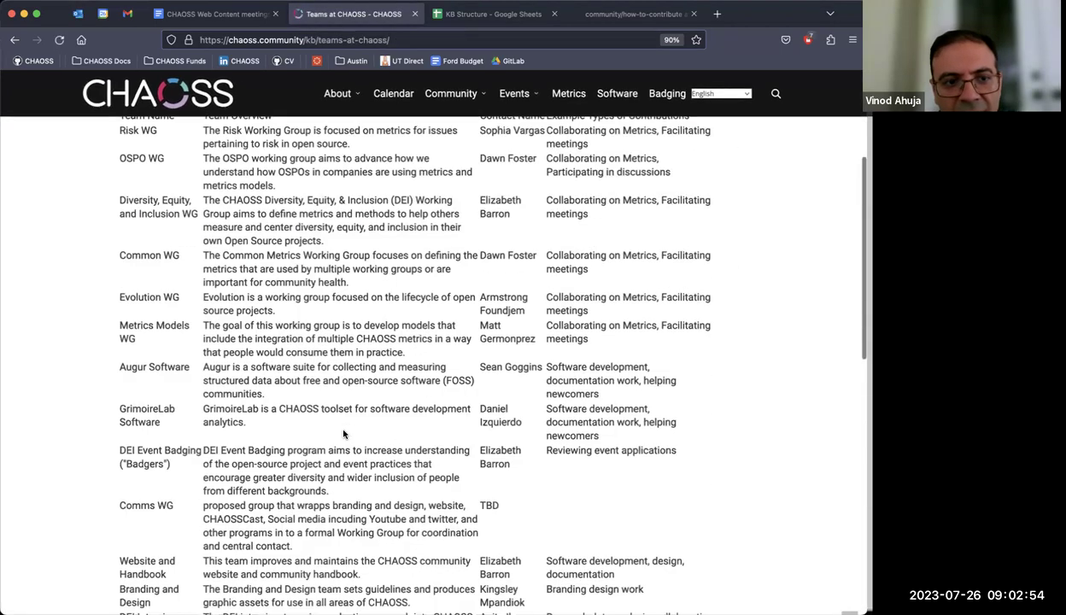
scroll(345, 434, "down", 10)
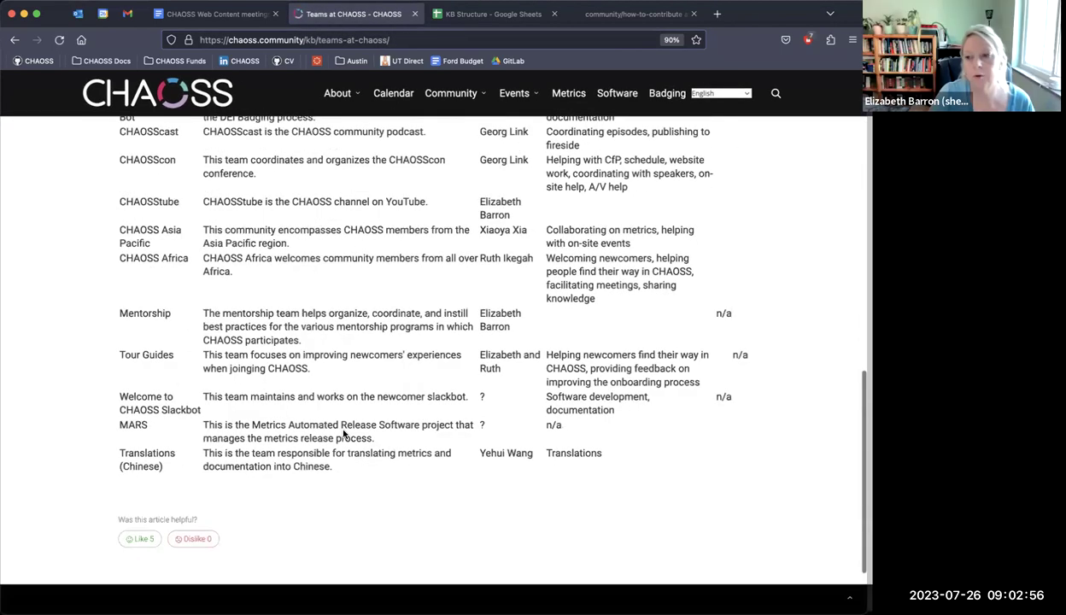
scroll(344, 434, "up", 15)
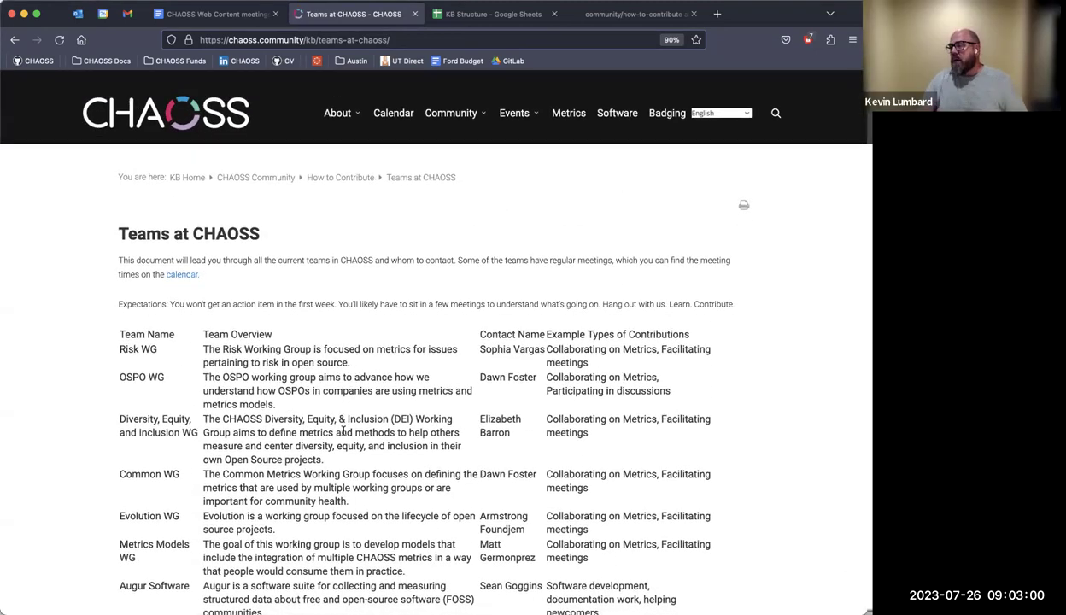
key("super+Left")
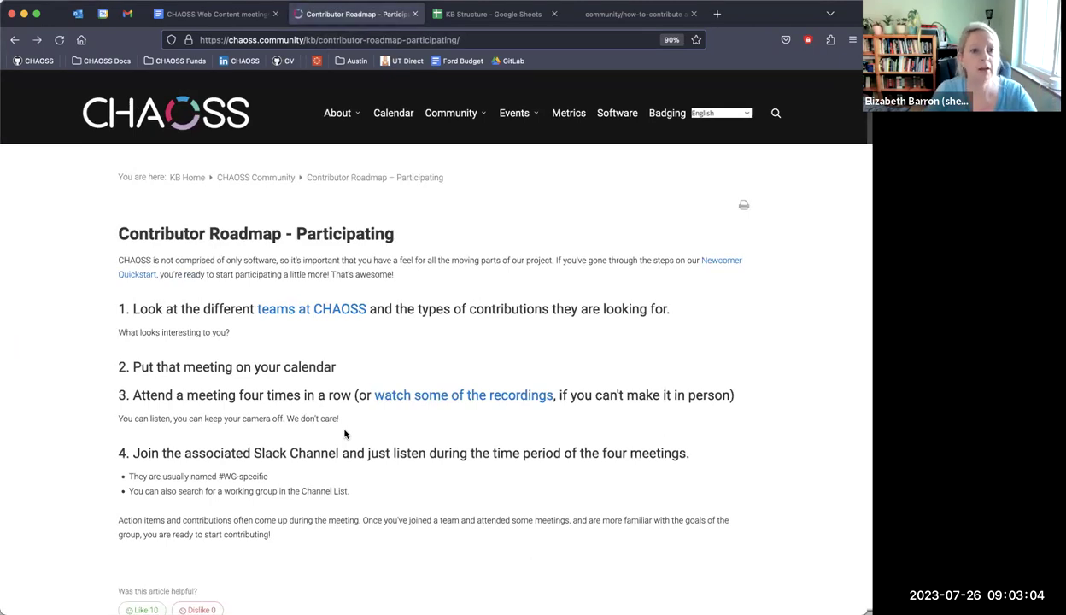
View contributor-roadmap-participating.md in the GitHub how-to-contribute folder and return to the folder listing.
left_click(632, 15)
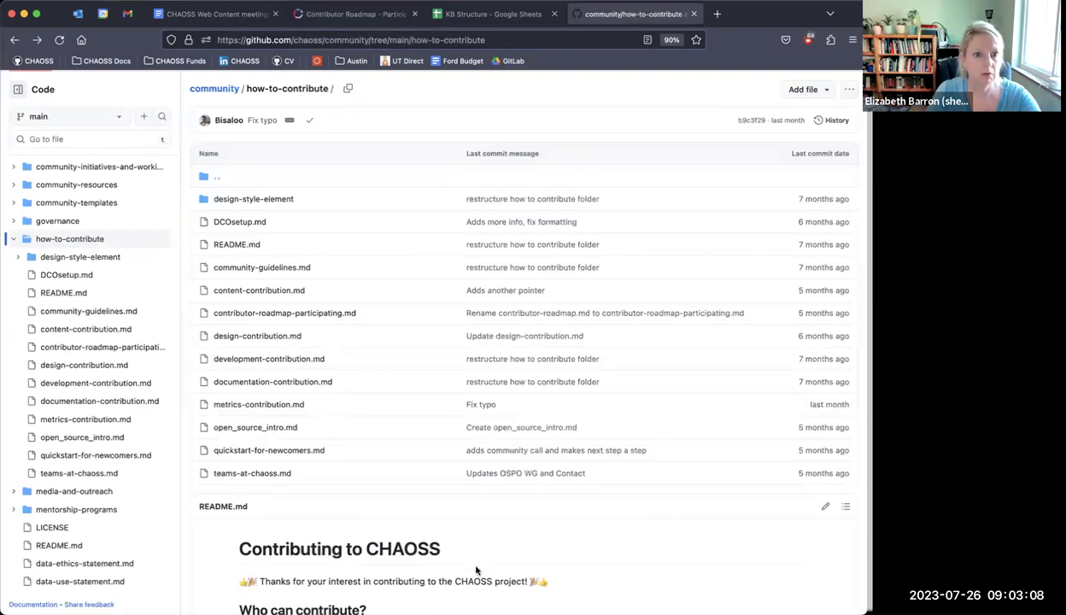
left_click(321, 314)
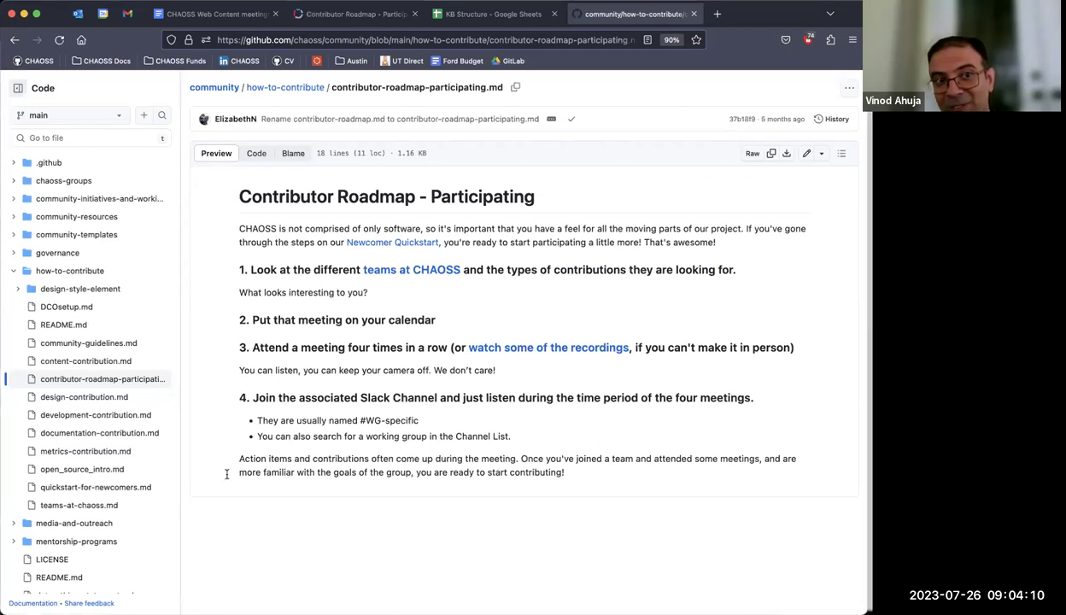
key("super+bracketleft")
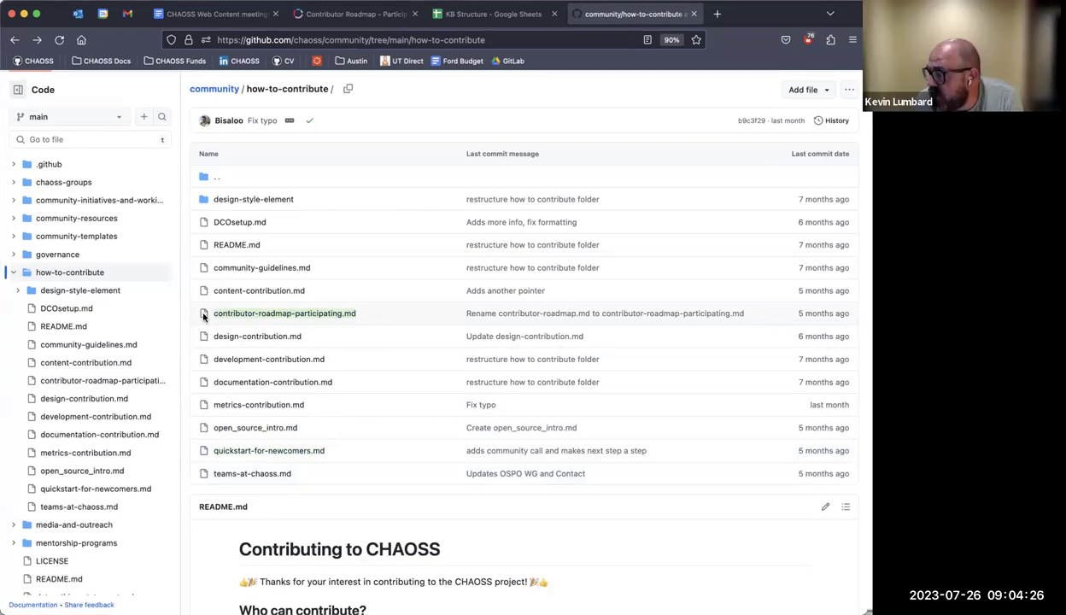
Review design-contribution.md through its Design Workflow section, and examine the frameworks and Project Structure sections of development-contribution.md.
left_click(264, 339)
scroll(304, 458, "down", 8)
scroll(304, 459, "down", 10)
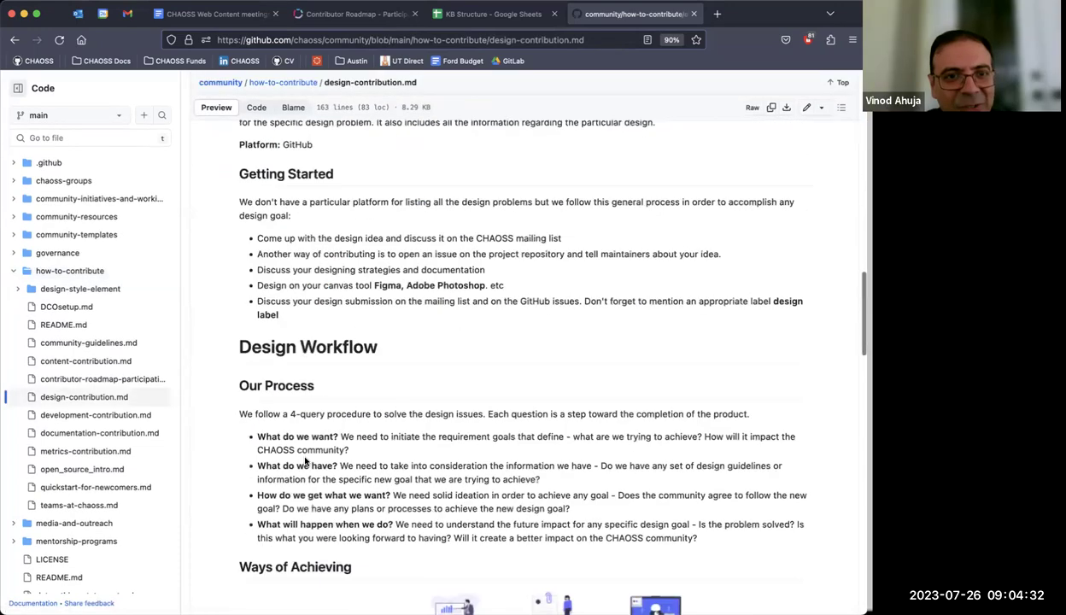
key("super+Left")
left_click(264, 360)
scroll(263, 363, "down", 5)
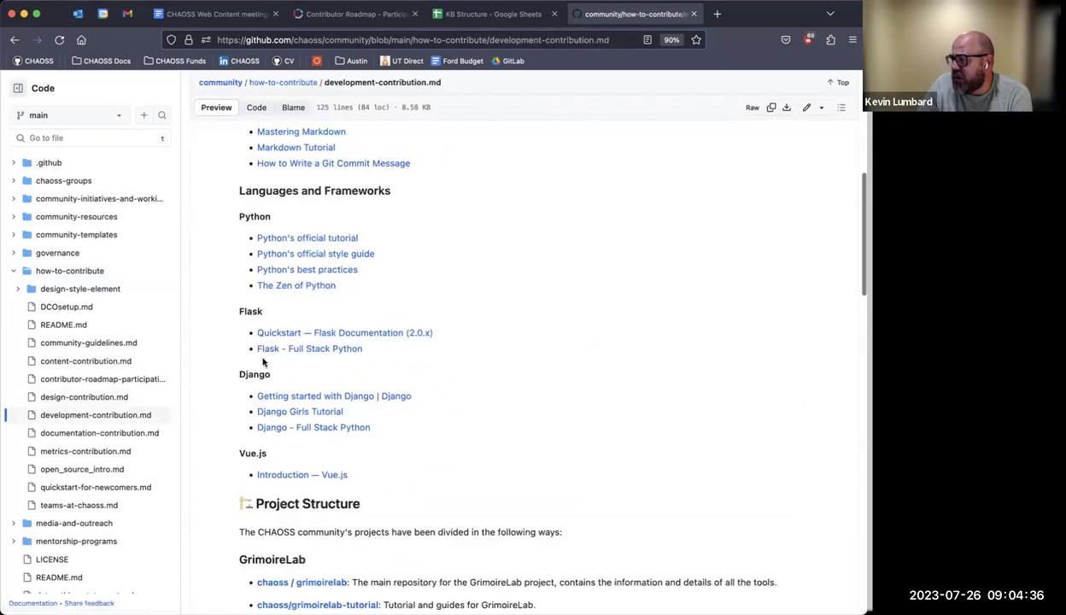
scroll(264, 362, "down", 5)
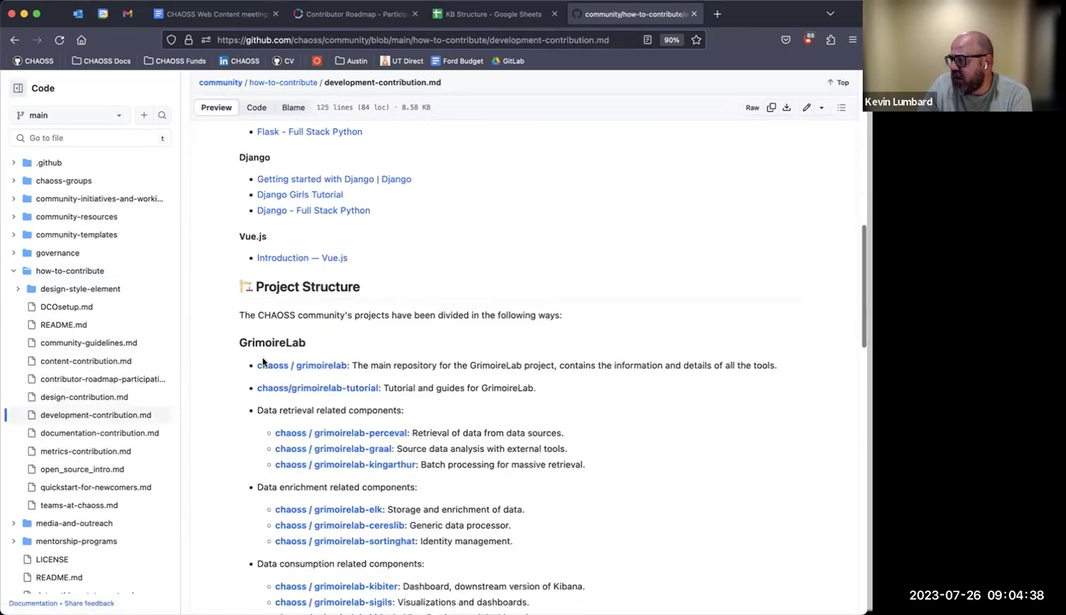
Return to the how-to-contribute folder, review the opening sections of design-contribution.md, and go back to the folder listing.
key("super+Left")
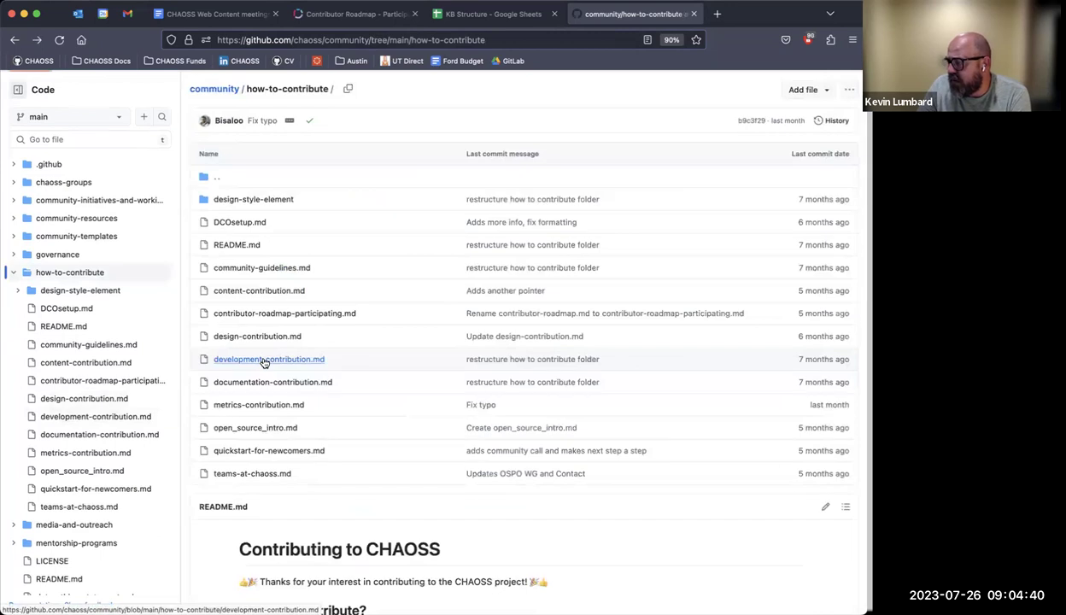
left_click(257, 338)
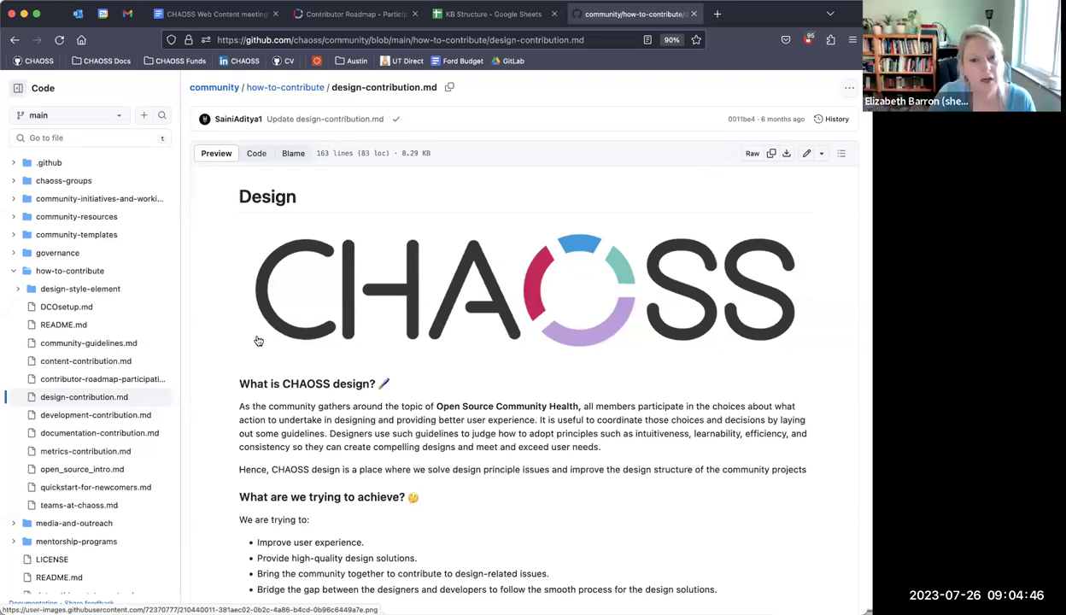
scroll(259, 341, "down", 5)
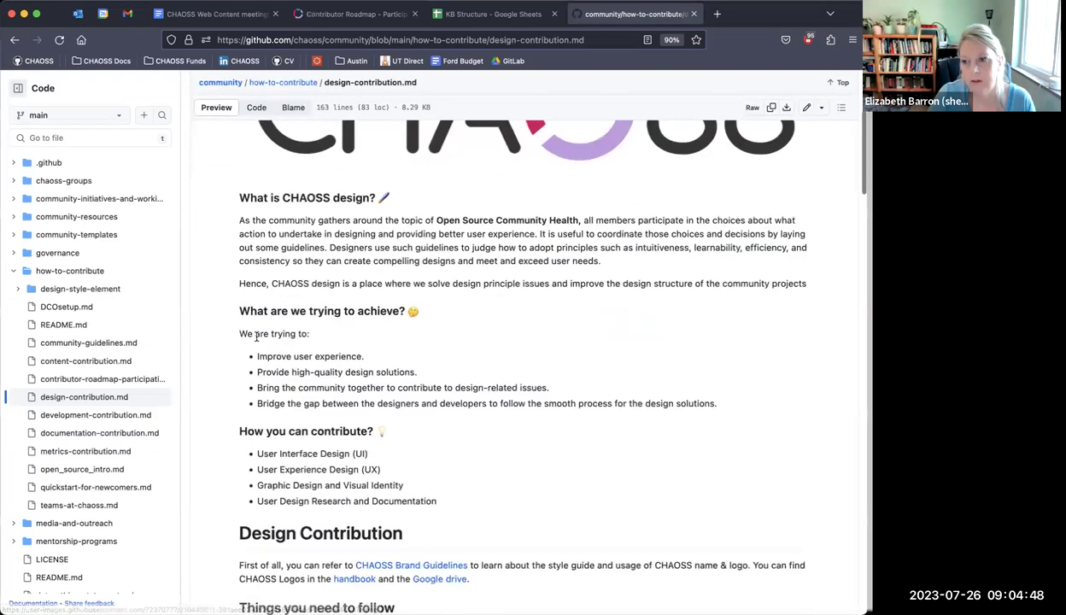
scroll(257, 336, "left", 5)
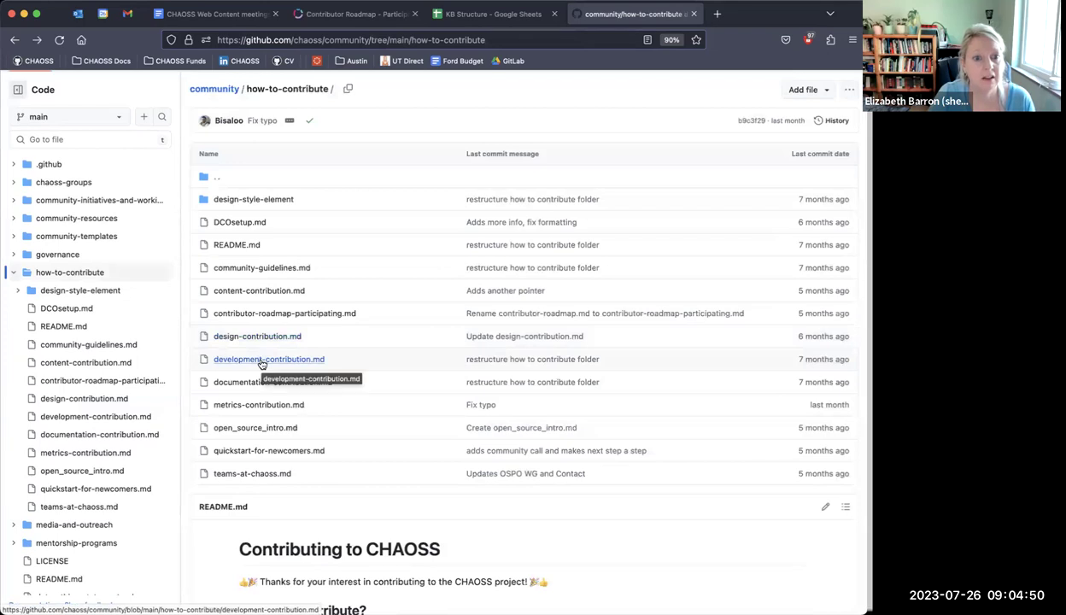
Open development-contribution.md and examine it from Tech Stack through the Project Structure and Contributing Workflow sections.
left_click(271, 359)
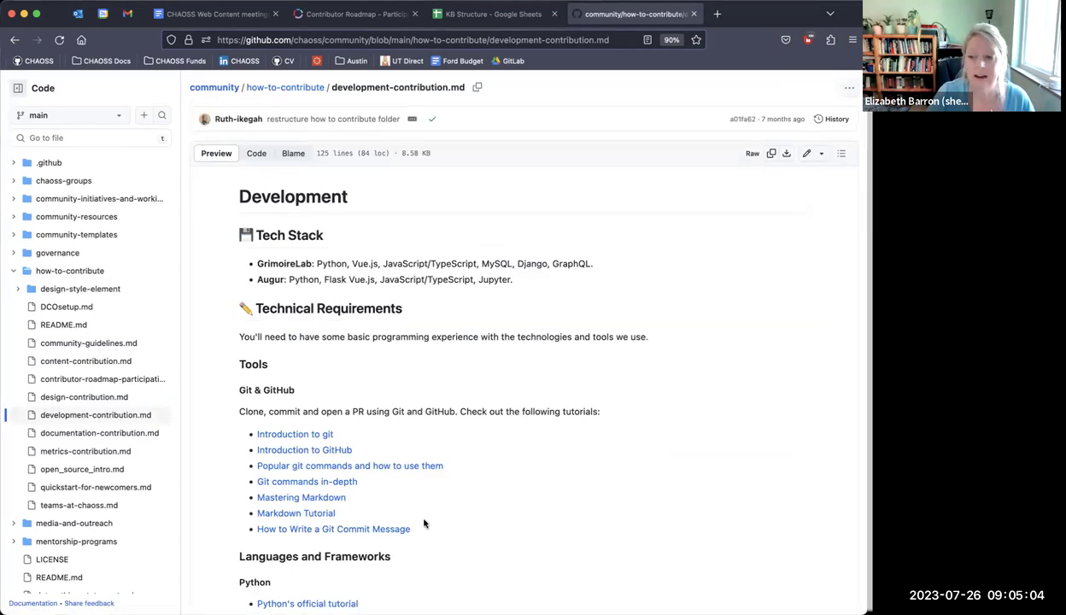
scroll(424, 524, "down", 3)
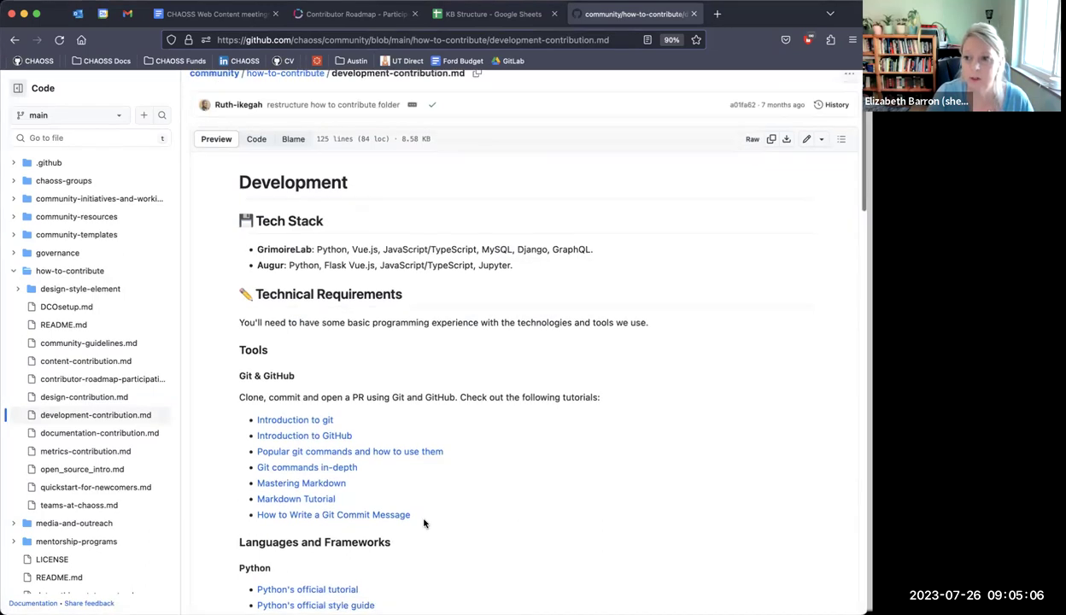
scroll(425, 524, "down", 5)
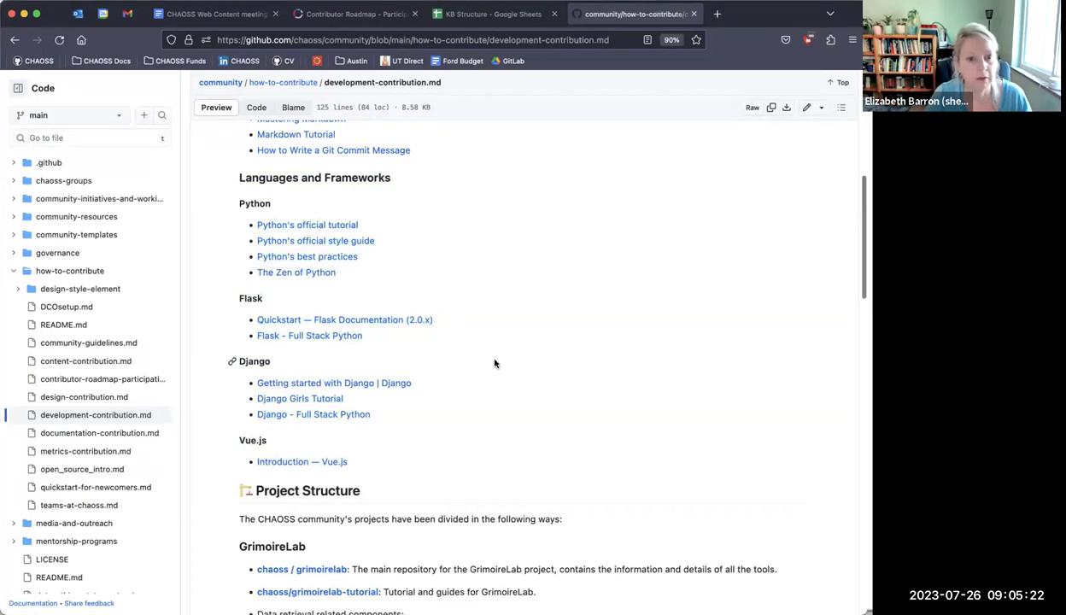
scroll(493, 363, "down", 5)
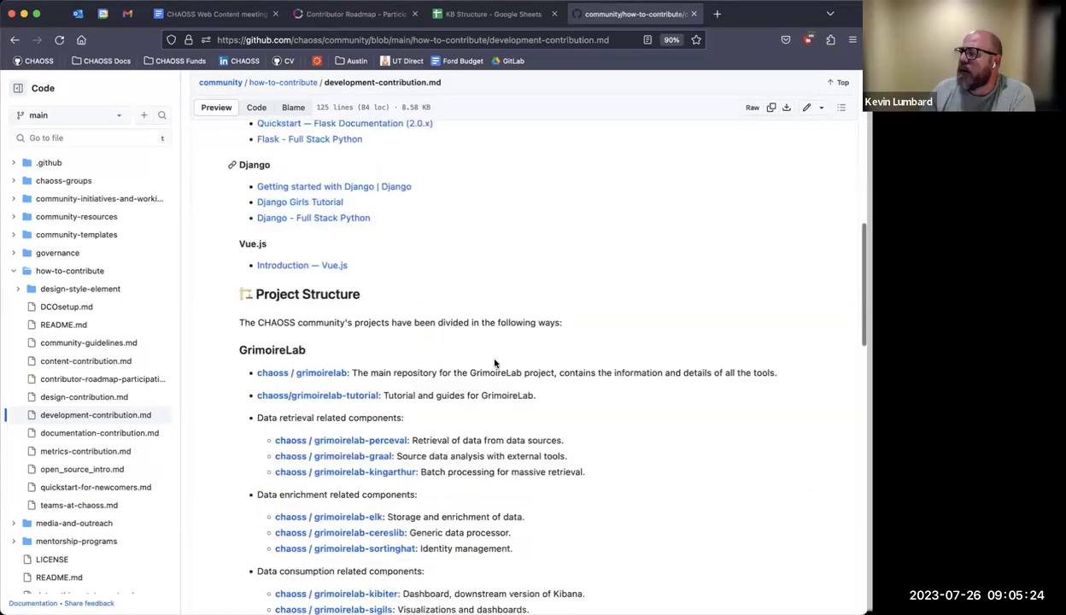
scroll(494, 364, "down", 8)
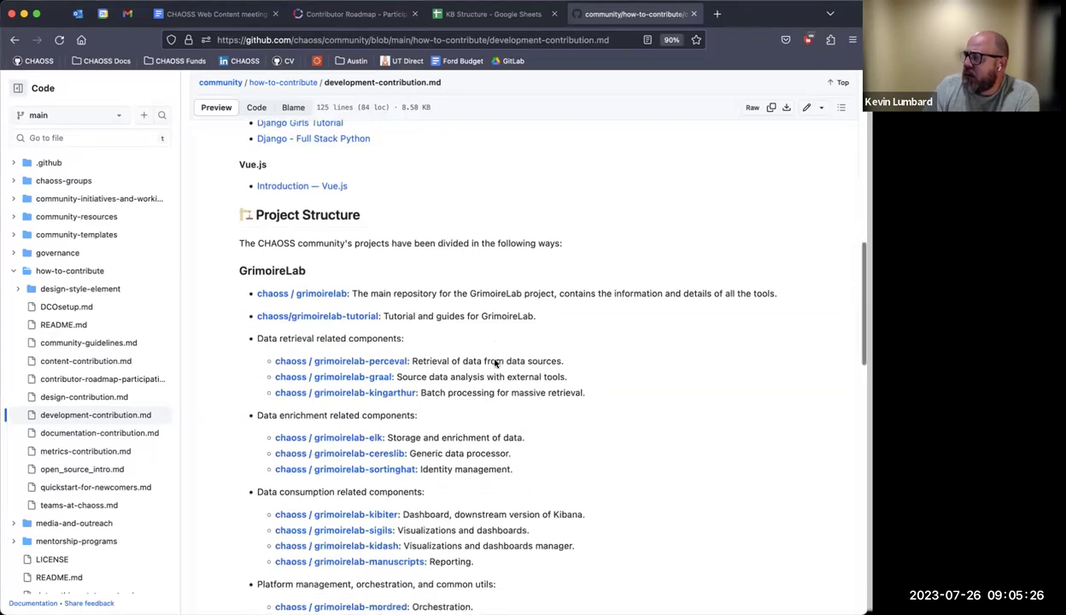
scroll(494, 363, "down", 5)
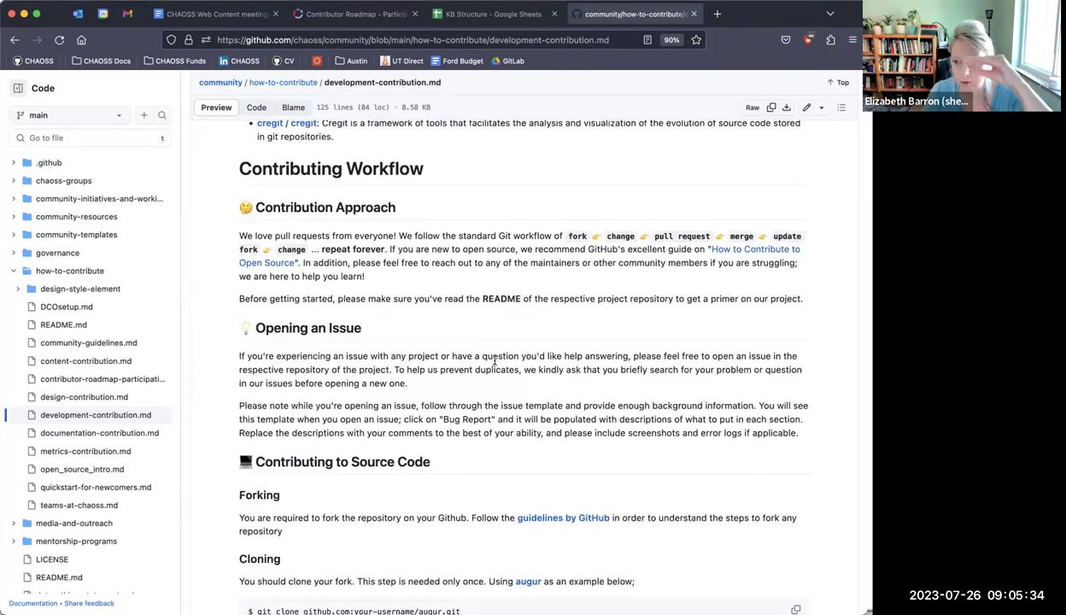
scroll(494, 359, "down", 8)
scroll(493, 358, "up", 15)
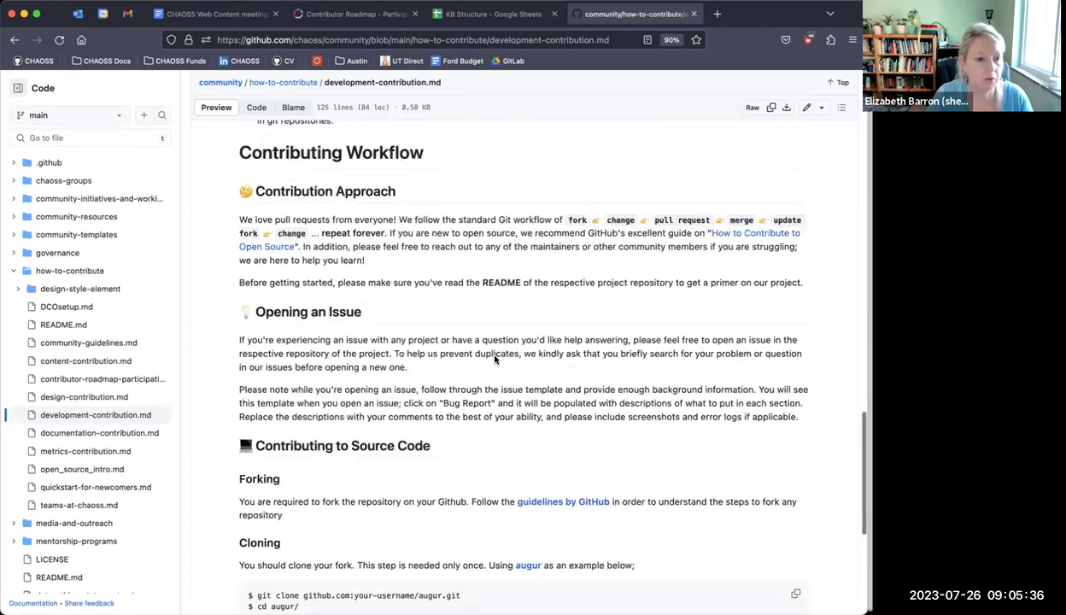
scroll(435, 428, "up", 1)
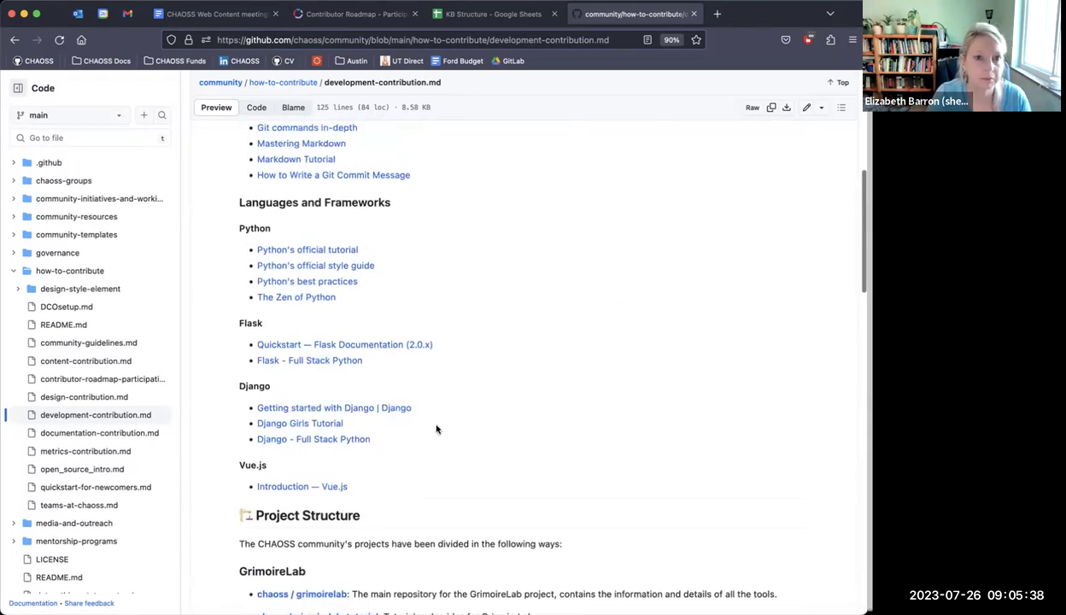
Highlight the Languages and Frameworks section of development-contribution.md, and return to the how-to-contribute folder to view its README.
left_click_drag(395, 483, 231, 199)
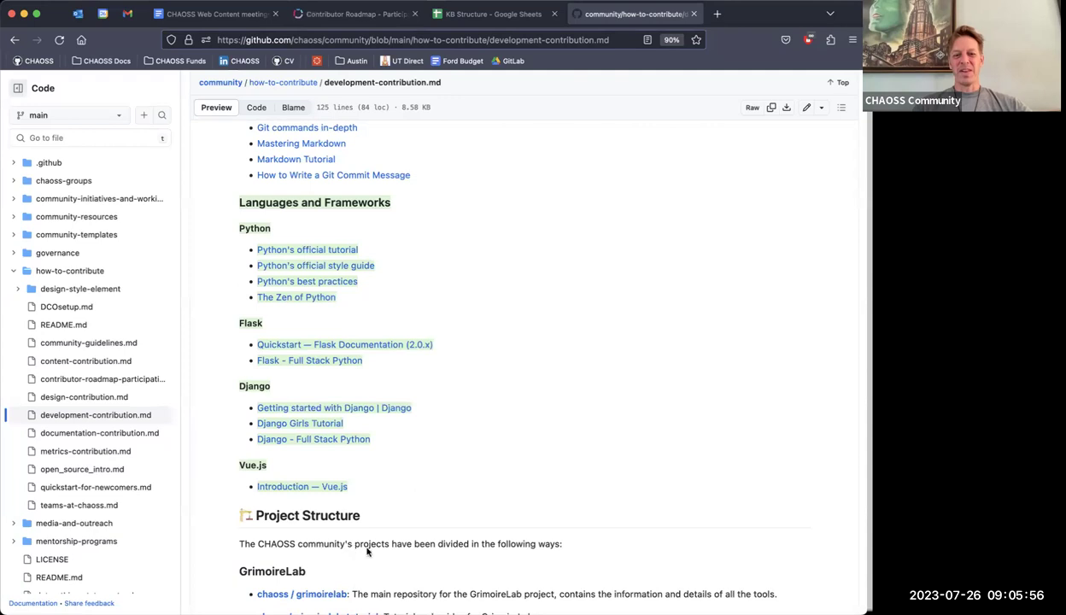
scroll(359, 538, "down", 4)
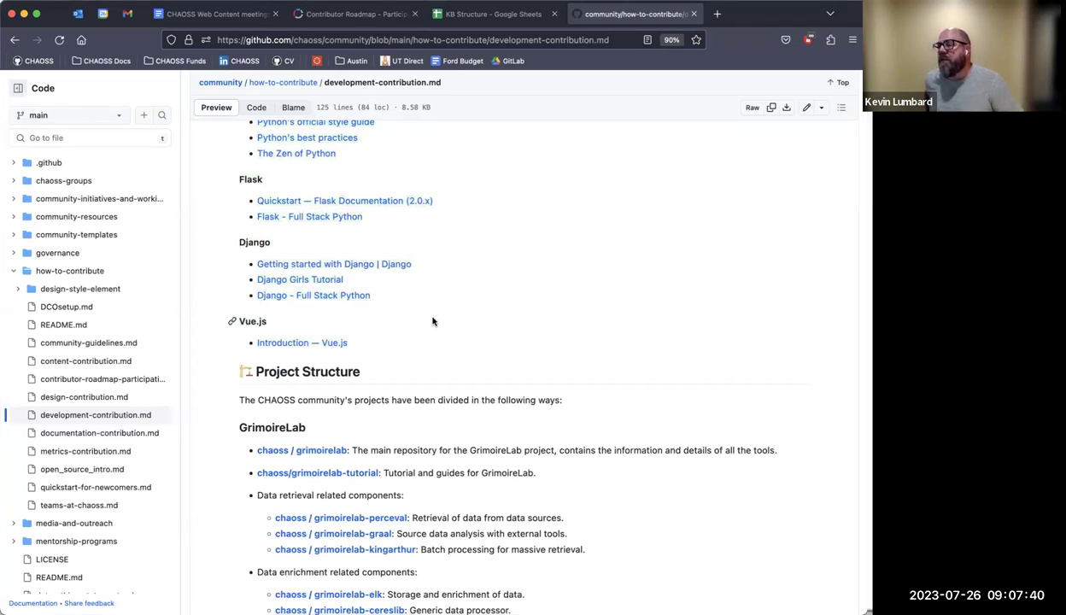
scroll(433, 321, "up", 10)
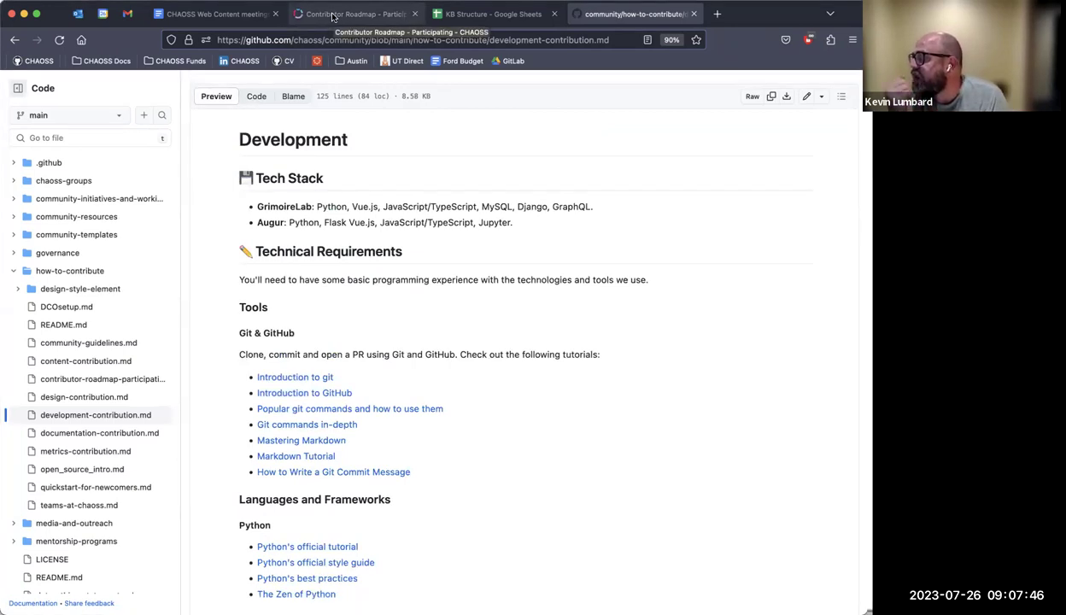
left_click(15, 40)
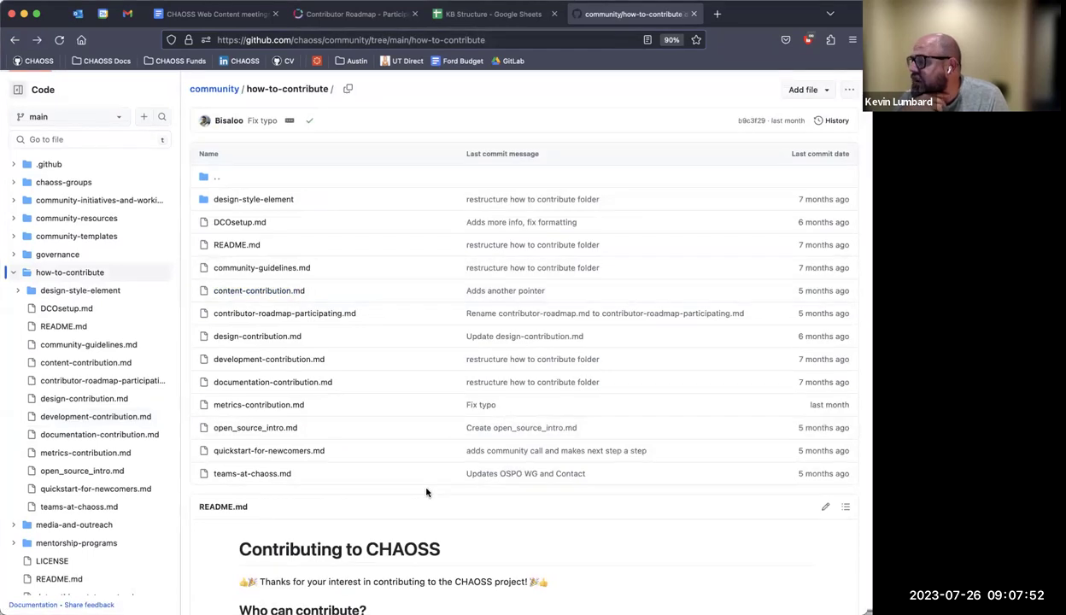
scroll(427, 492, "down", 5)
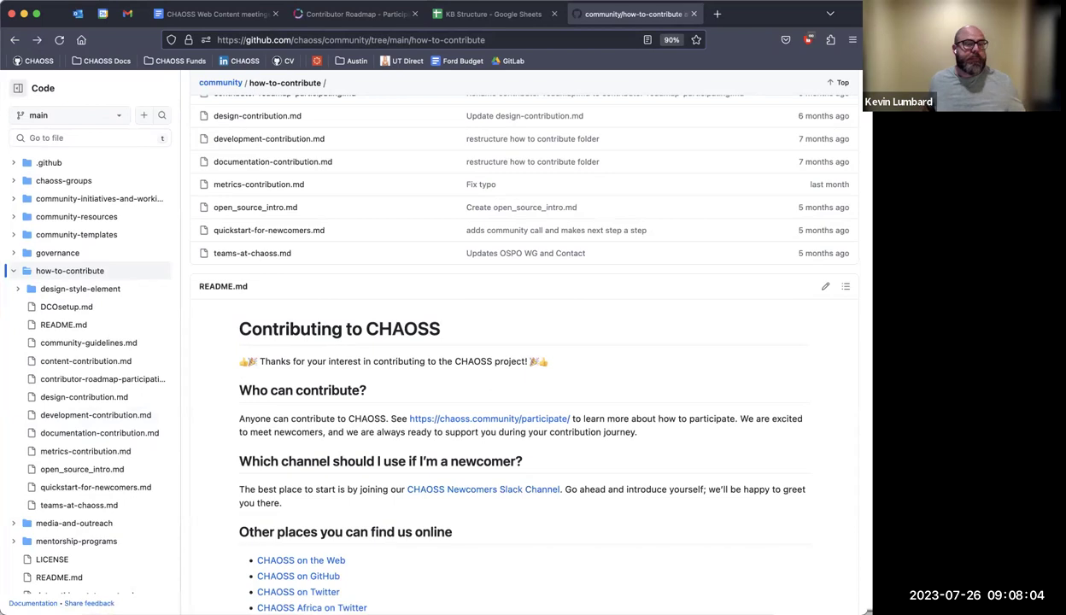
Switch to the website, revisit Quick Start for New Contributors, and follow its final step to Contributor Roadmap - Participating.
left_click(351, 10)
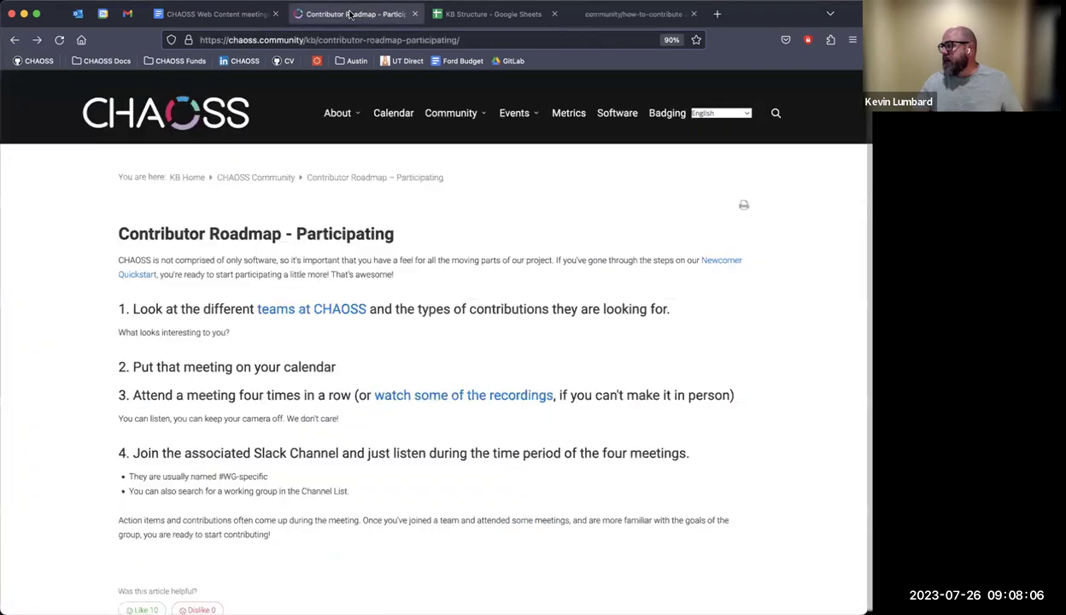
scroll(428, 340, "left", 5)
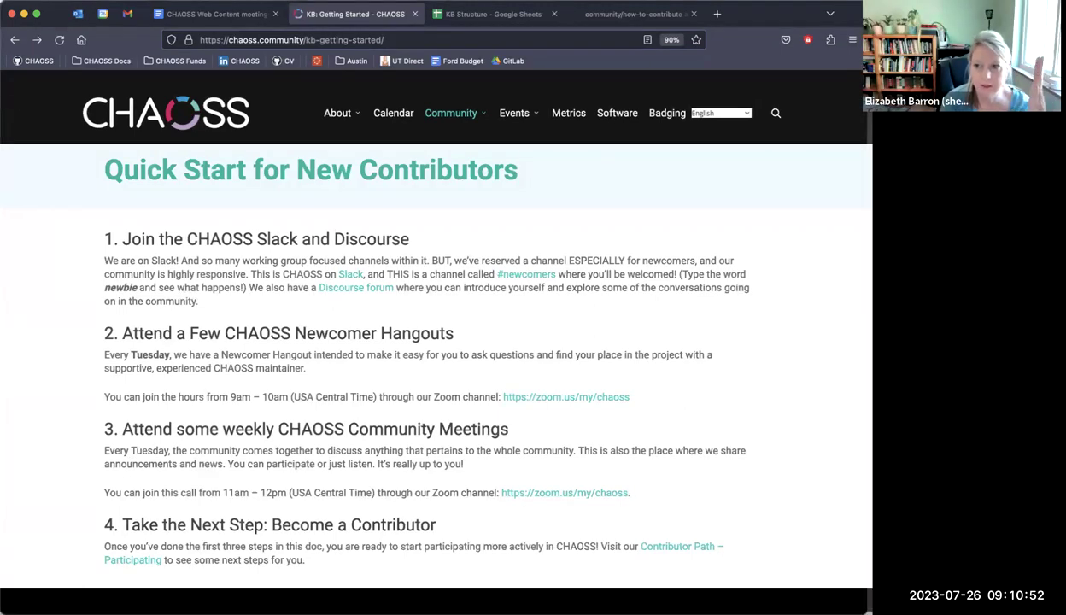
scroll(419, 553, "down", 3)
left_click(654, 439)
scroll(302, 253, "down", 3)
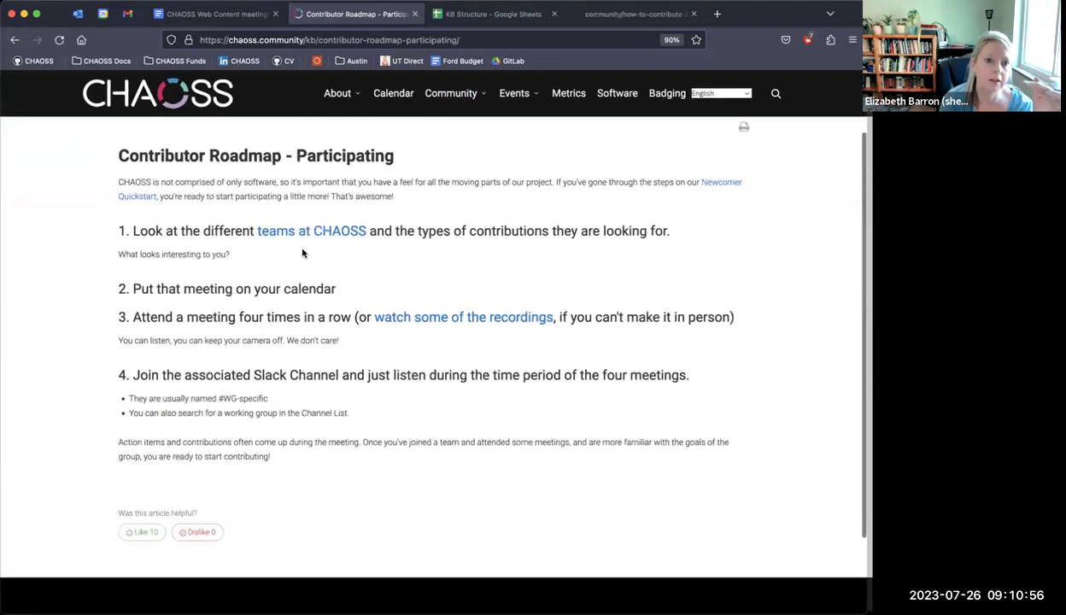
Open the Teams at CHAOSS page linked in the roadmap and highlight the Mentorship row in its table.
left_click(293, 230)
scroll(343, 510, "down", 3)
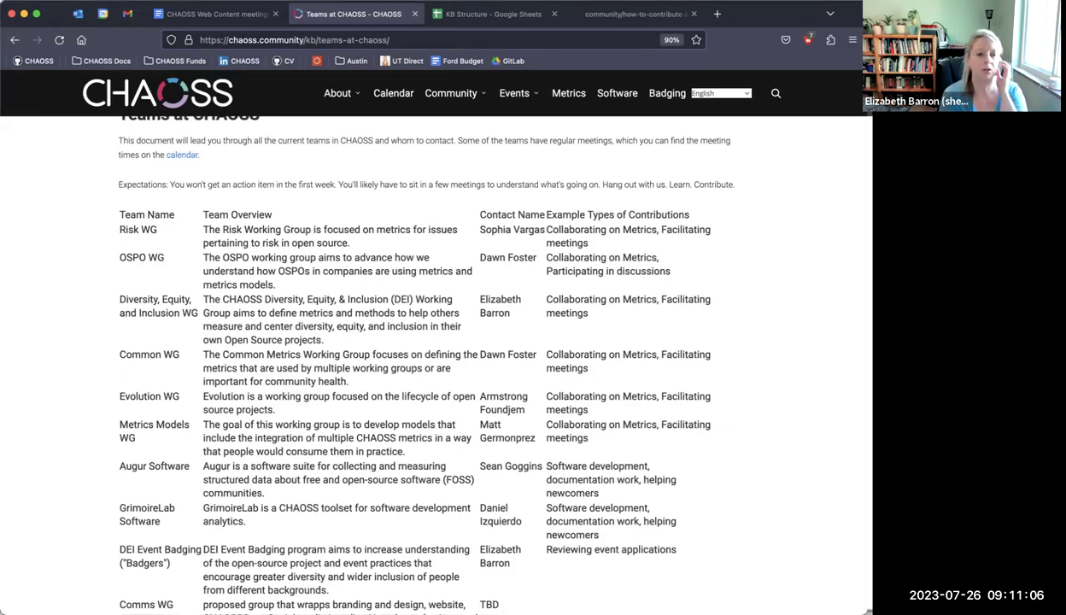
scroll(192, 479, "down", 5)
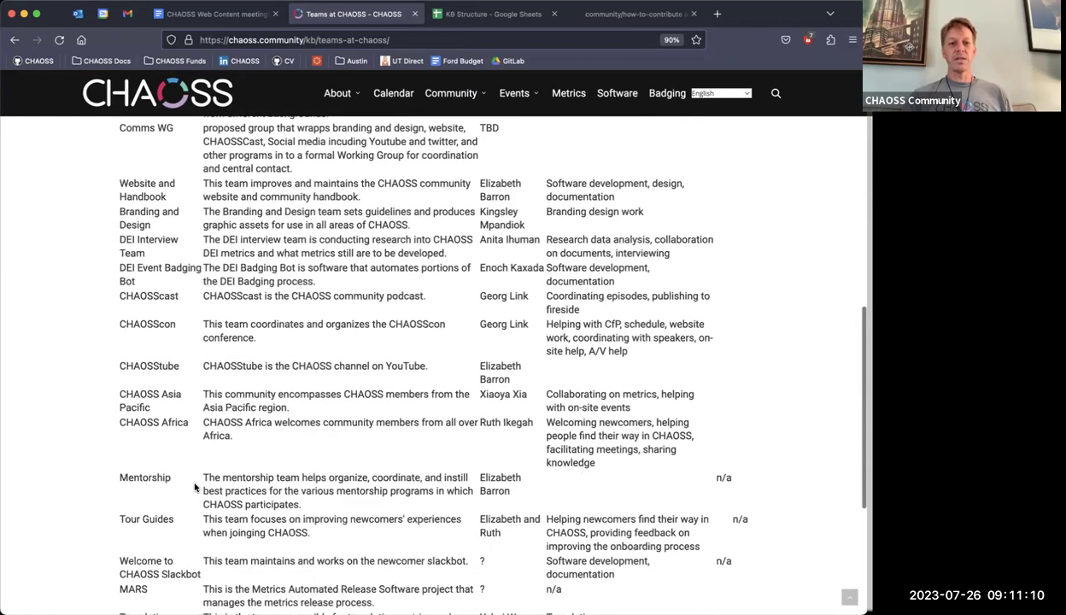
scroll(195, 487, "down", 1)
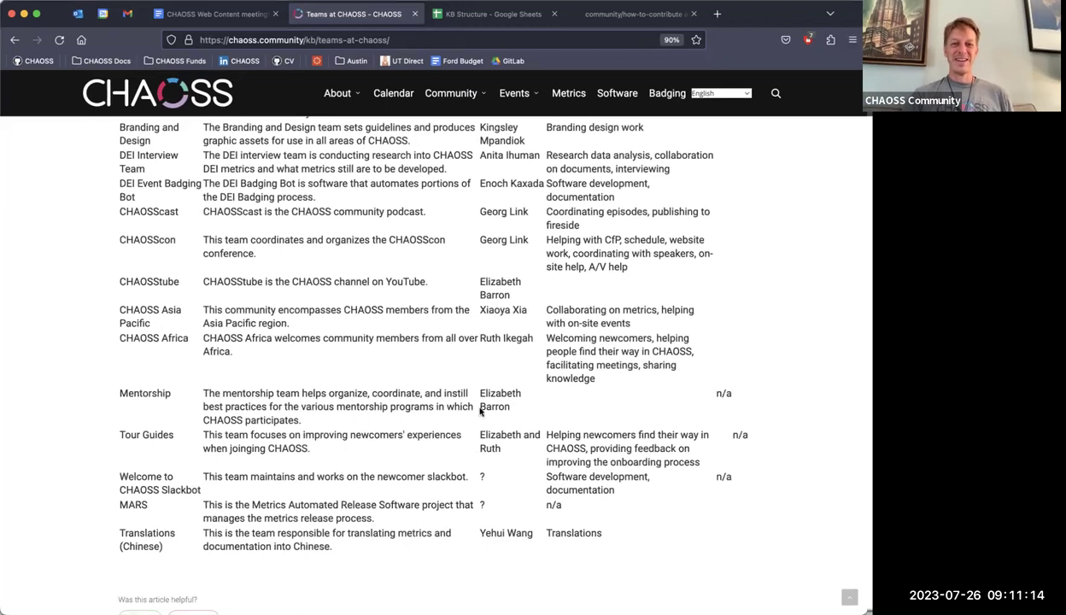
left_click_drag(507, 411, 115, 395)
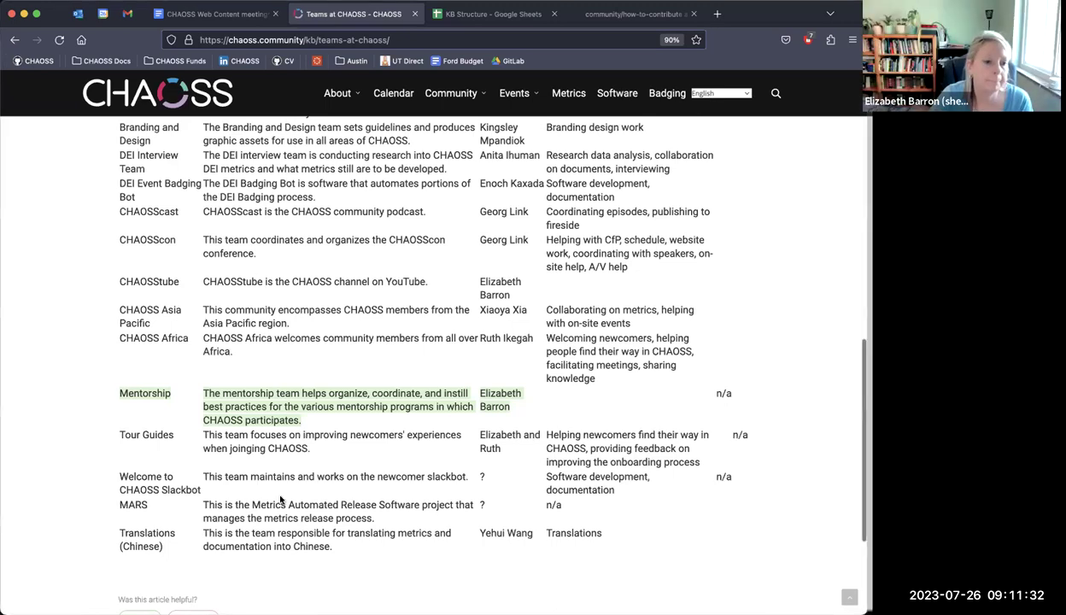
Examine the full Teams at CHAOSS table and highlight the entries from CHAOSScast through CHAOSStube.
scroll(280, 500, "up", 6)
scroll(280, 500, "up", 5)
scroll(280, 495, "down", 9)
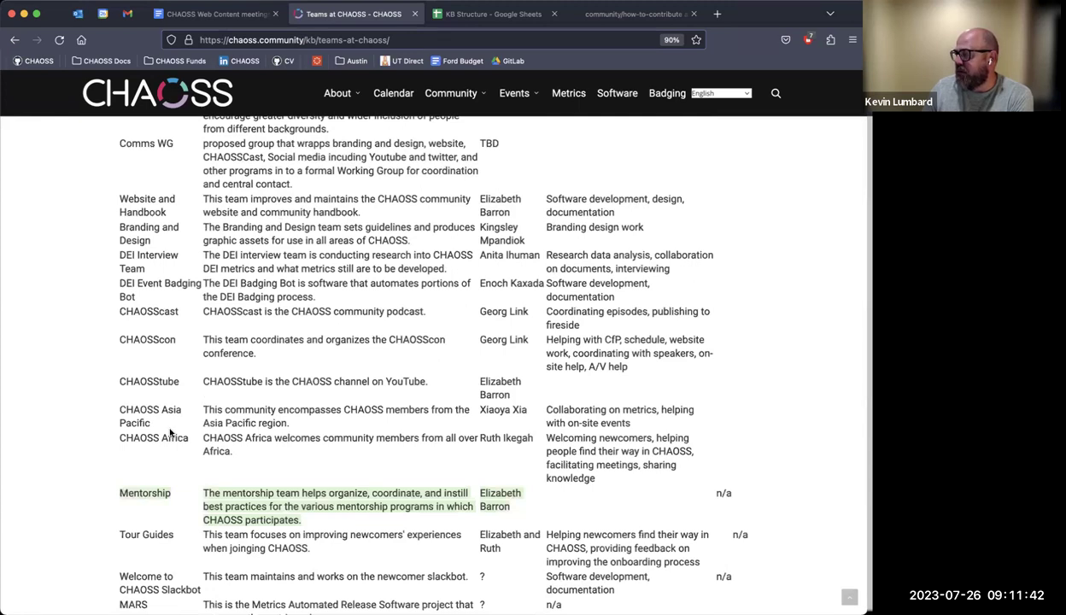
scroll(179, 436, "up", 10)
scroll(171, 431, "up", 1)
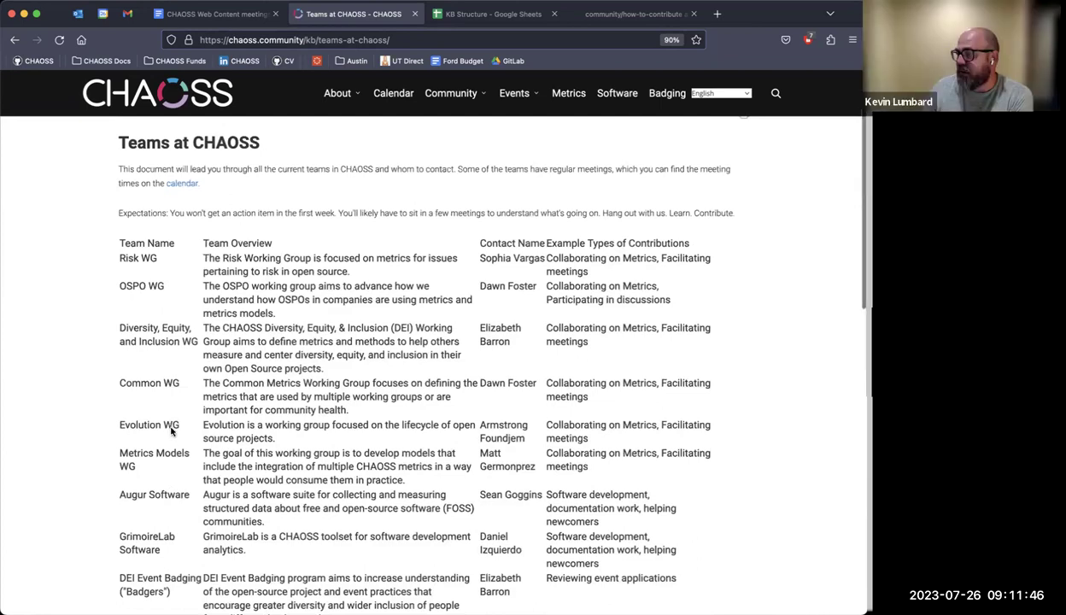
scroll(146, 309, "down", 10)
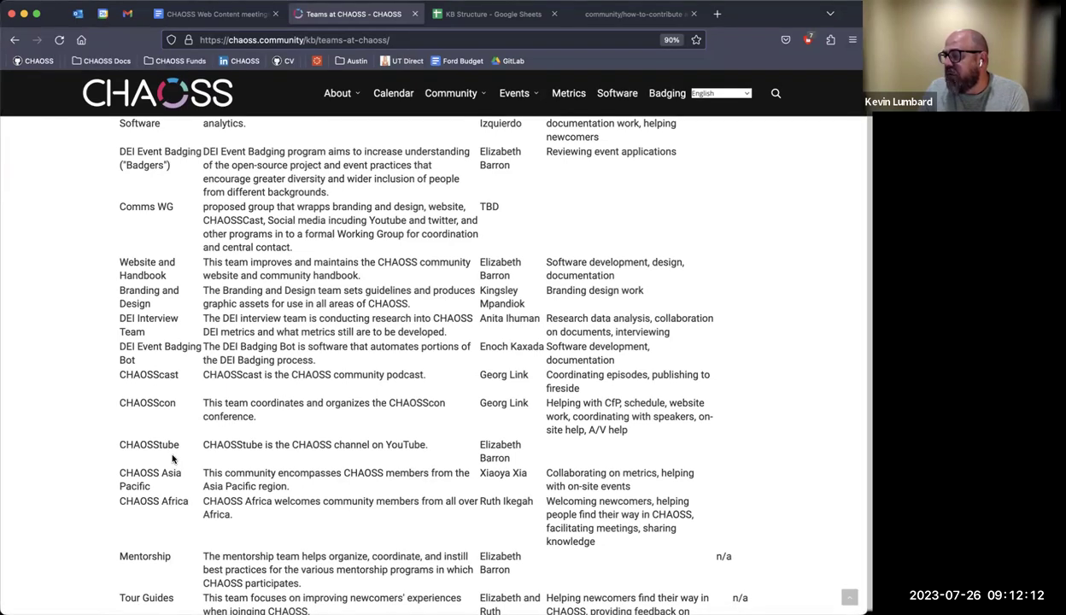
scroll(202, 374, "down", 6)
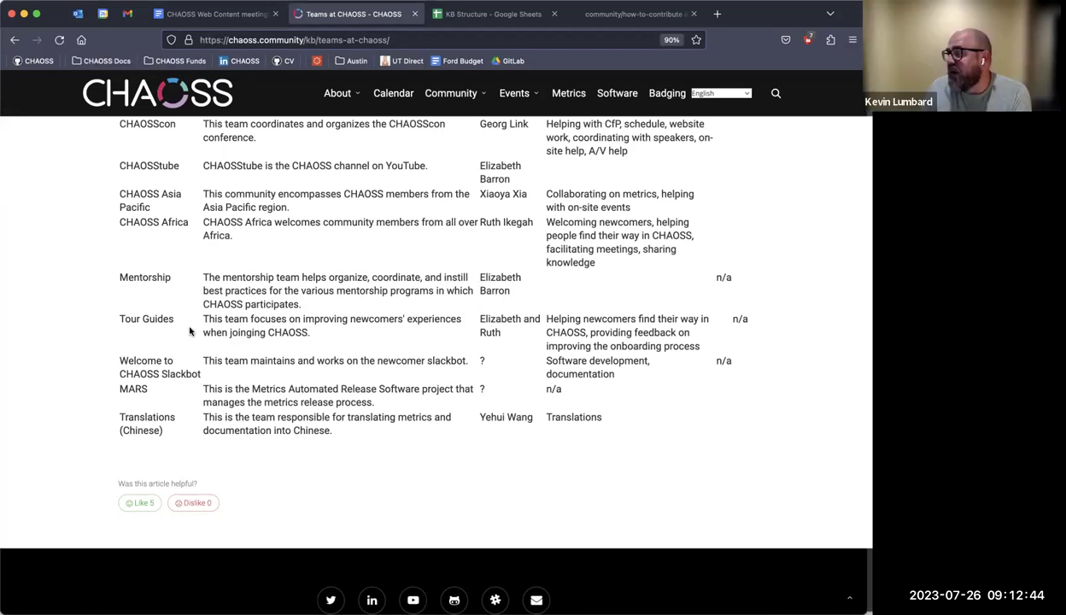
scroll(188, 327, "up", 3)
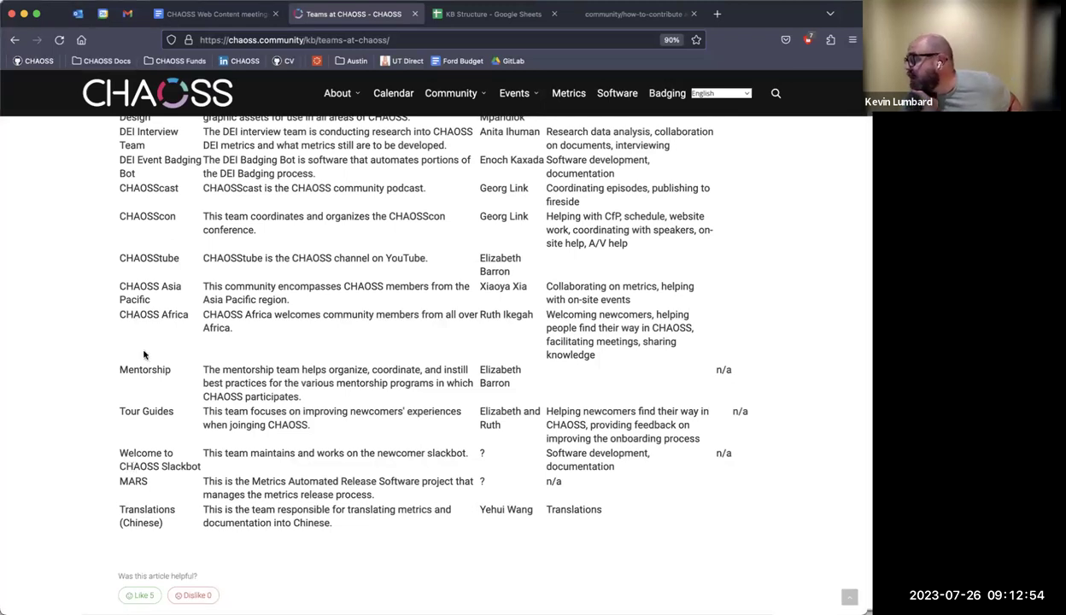
left_click_drag(178, 259, 122, 216)
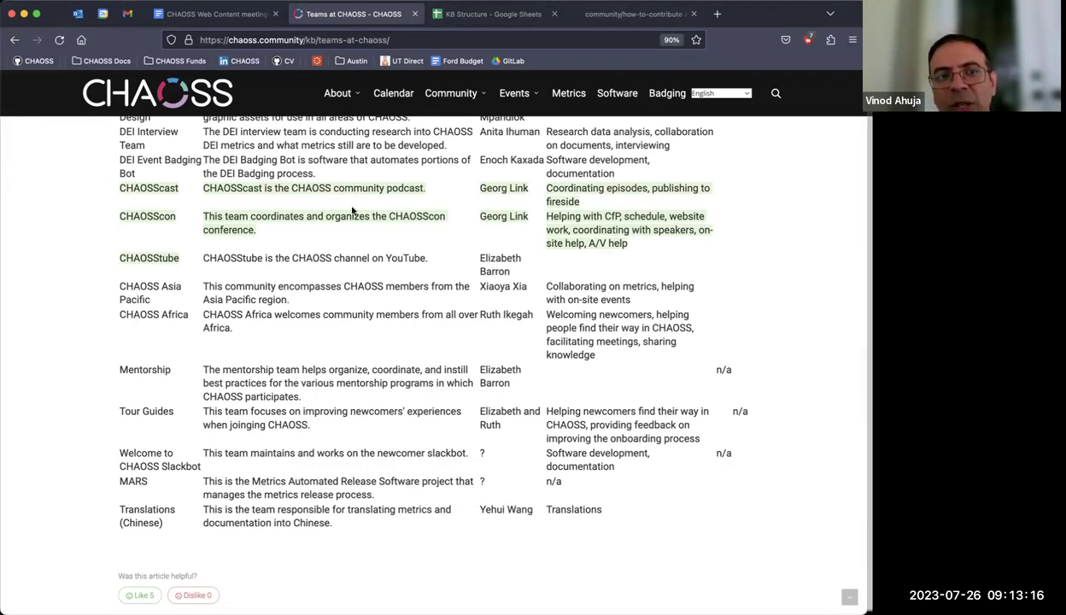
Open the CHAOSScast article under the knowledge base's CHAOSS Media Outreach topic and review its roles, important links and strategy.
scroll(352, 207, "up", 15)
scroll(352, 207, "left", 5)
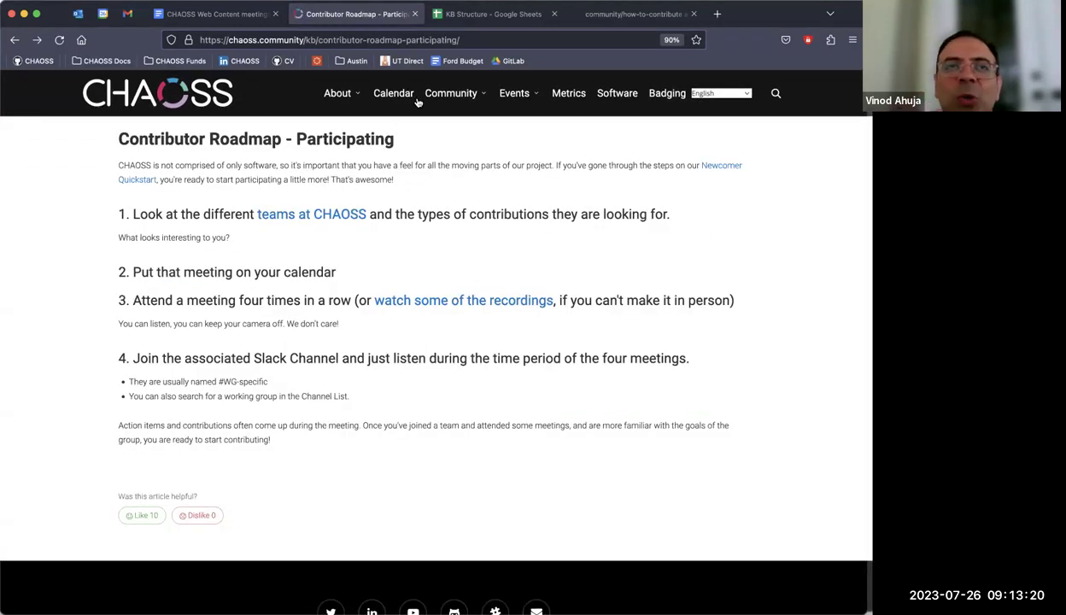
mouse_move(453, 94)
left_click(466, 135)
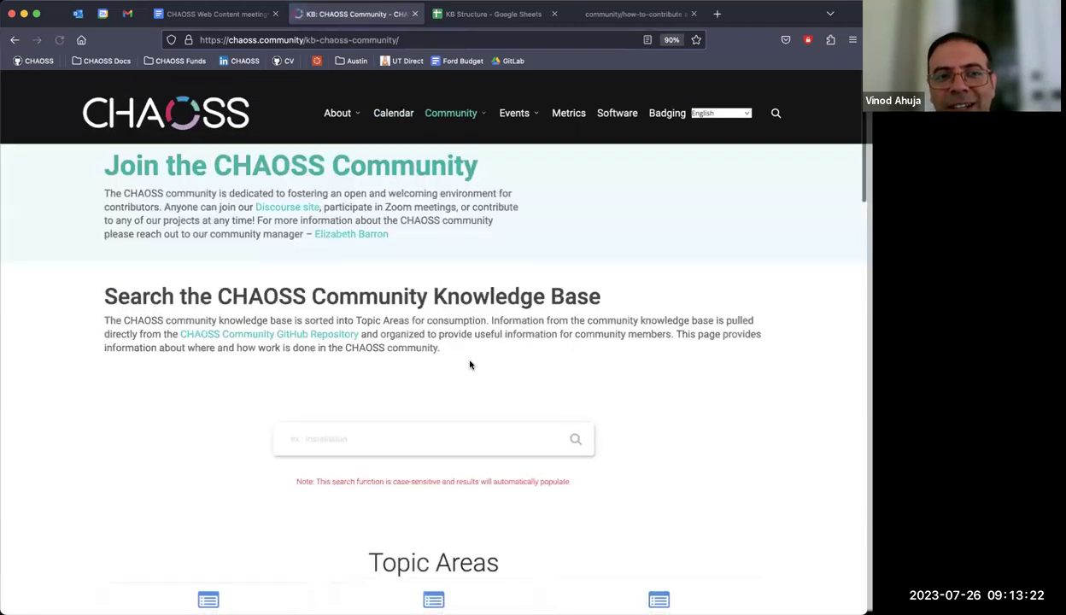
scroll(469, 364, "down", 5)
left_click(202, 304)
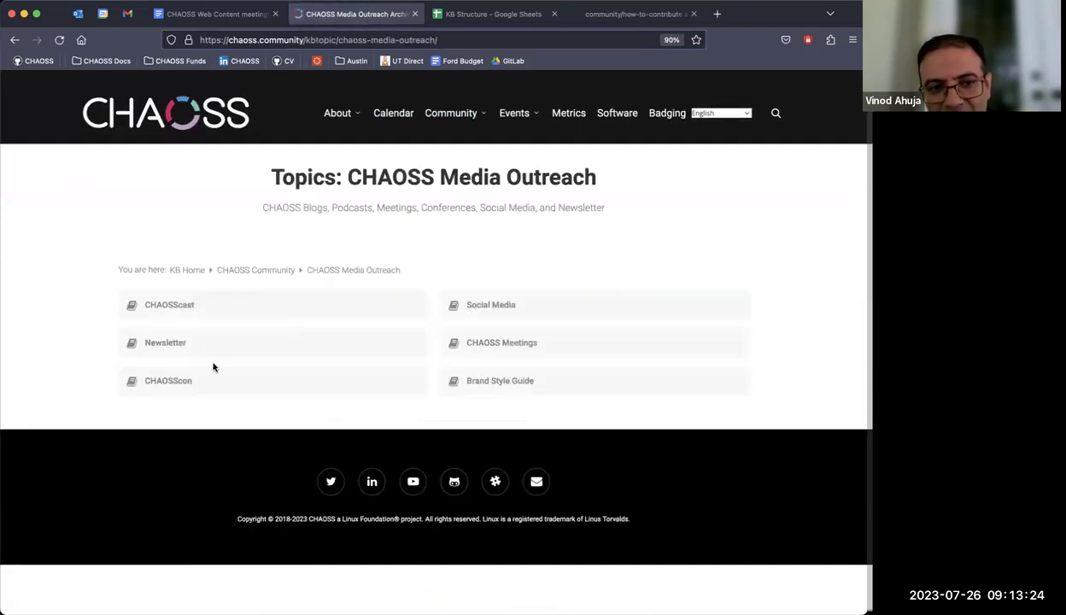
left_click(176, 305)
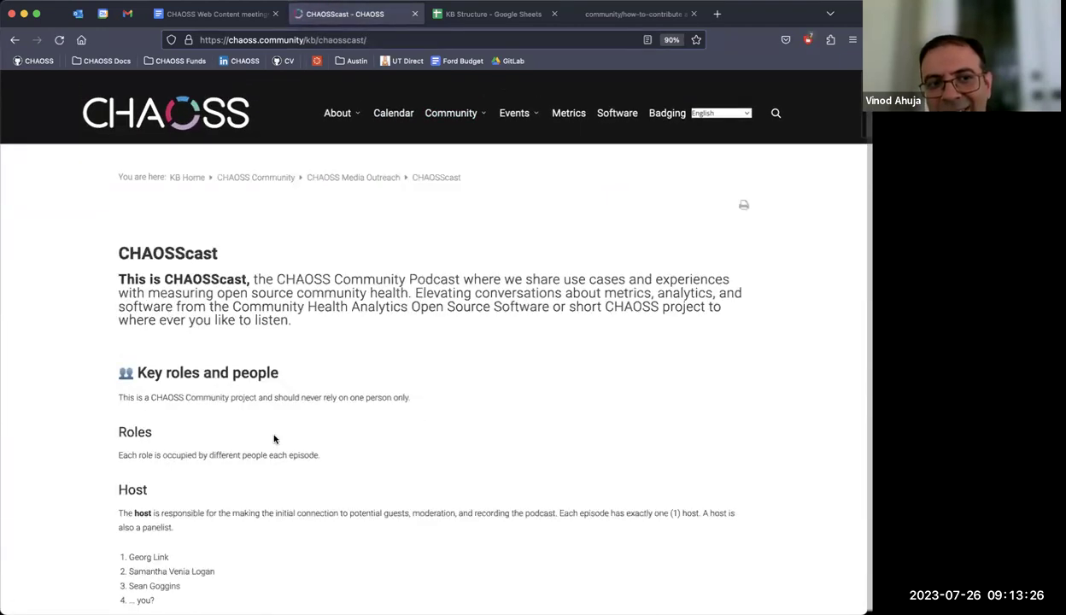
scroll(274, 439, "down", 10)
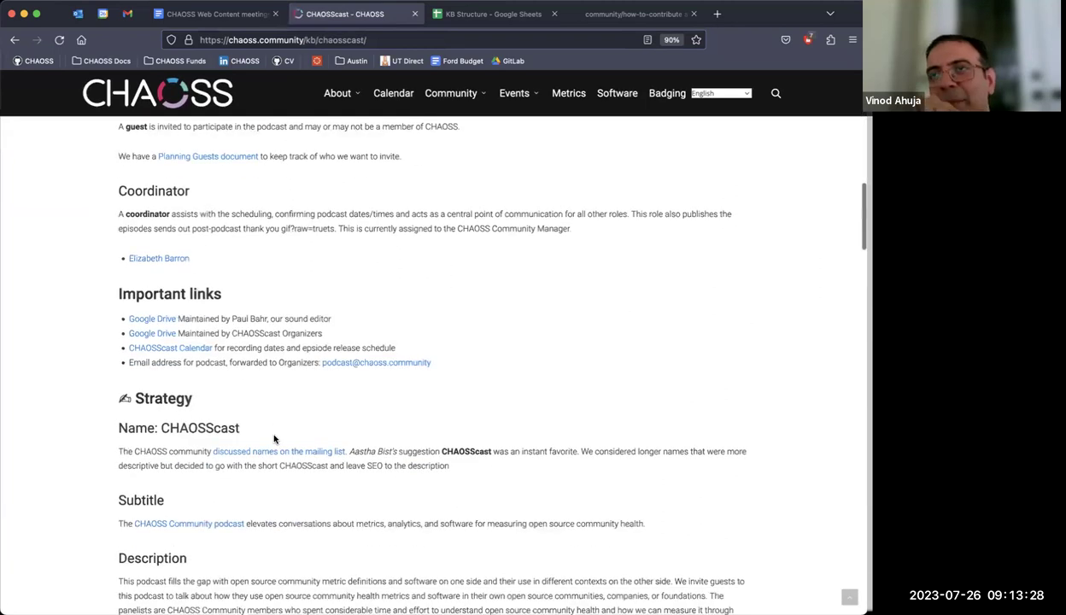
Review the rest of the CHAOSScast strategy, and open the knowledge base's How to Contribute topic to read its contribution overview.
scroll(274, 439, "down", 3)
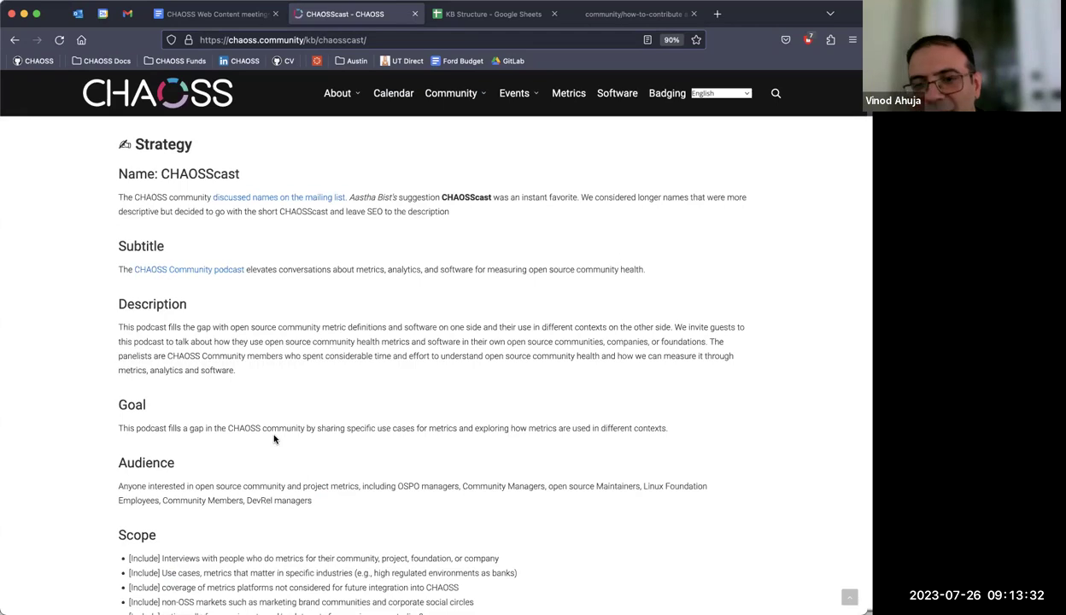
scroll(274, 439, "up", 15)
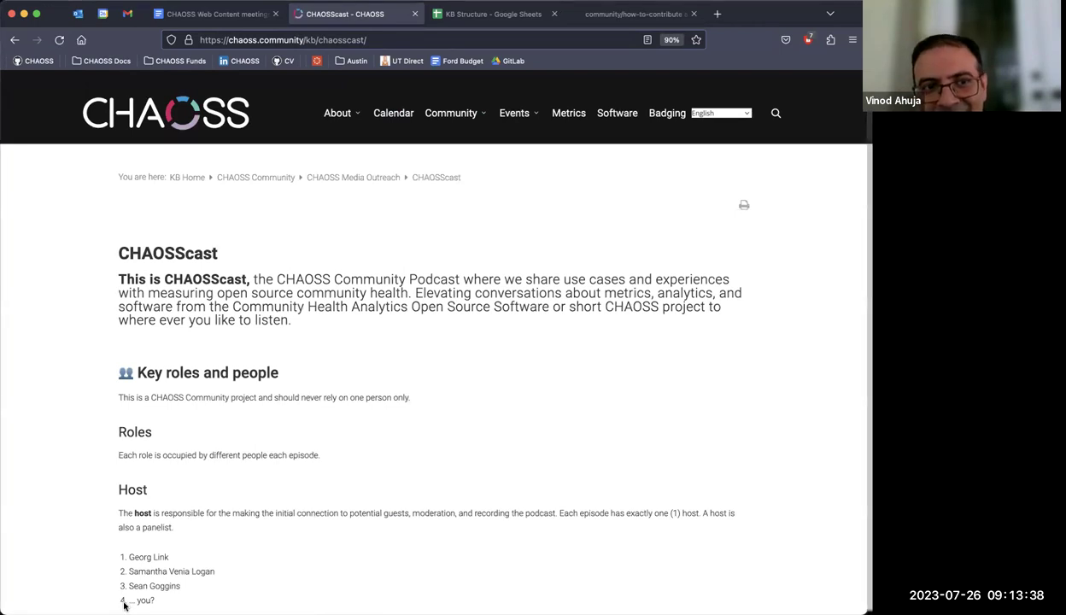
mouse_move(444, 116)
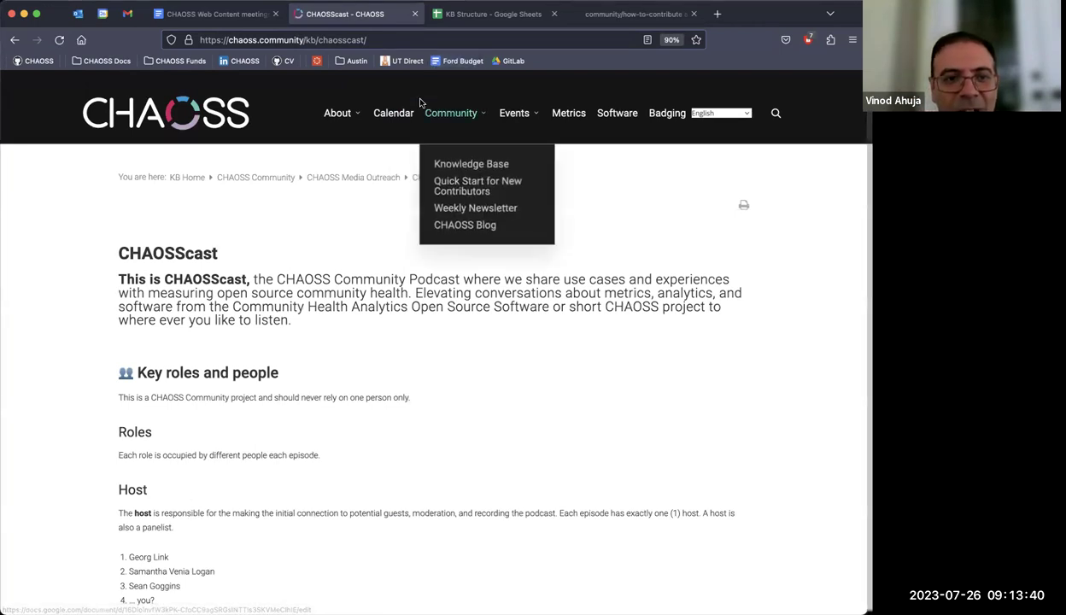
left_click(457, 164)
scroll(462, 346, "down", 4)
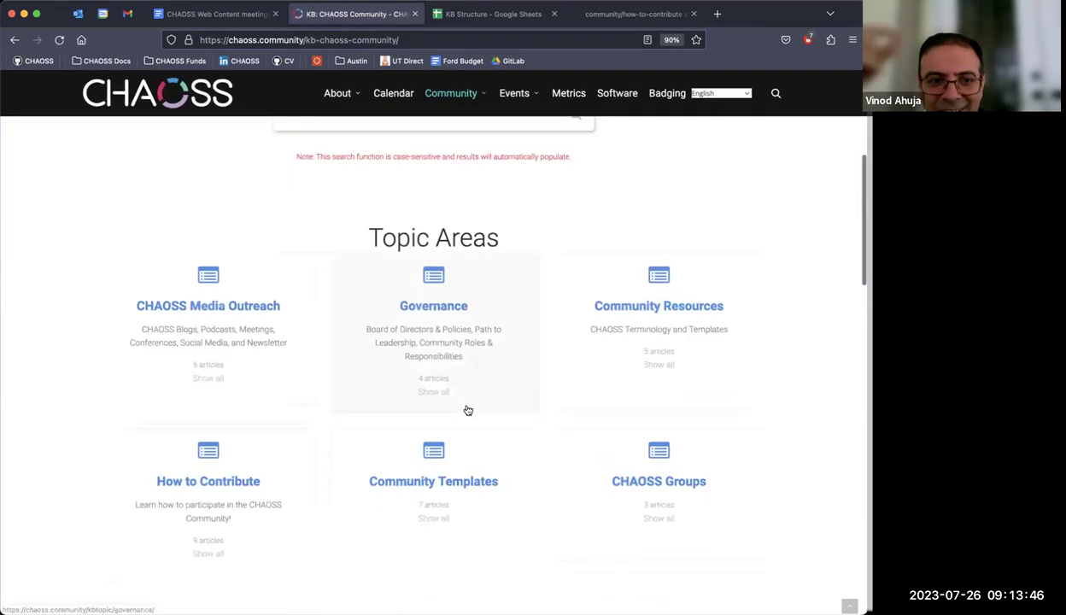
left_click(233, 469)
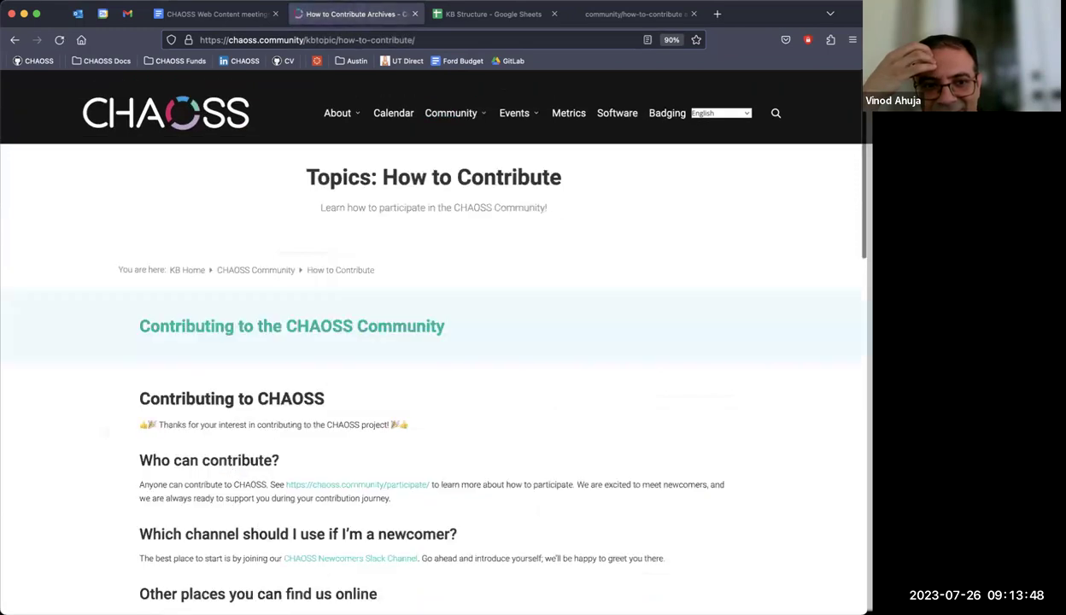
scroll(293, 544, "down", 3)
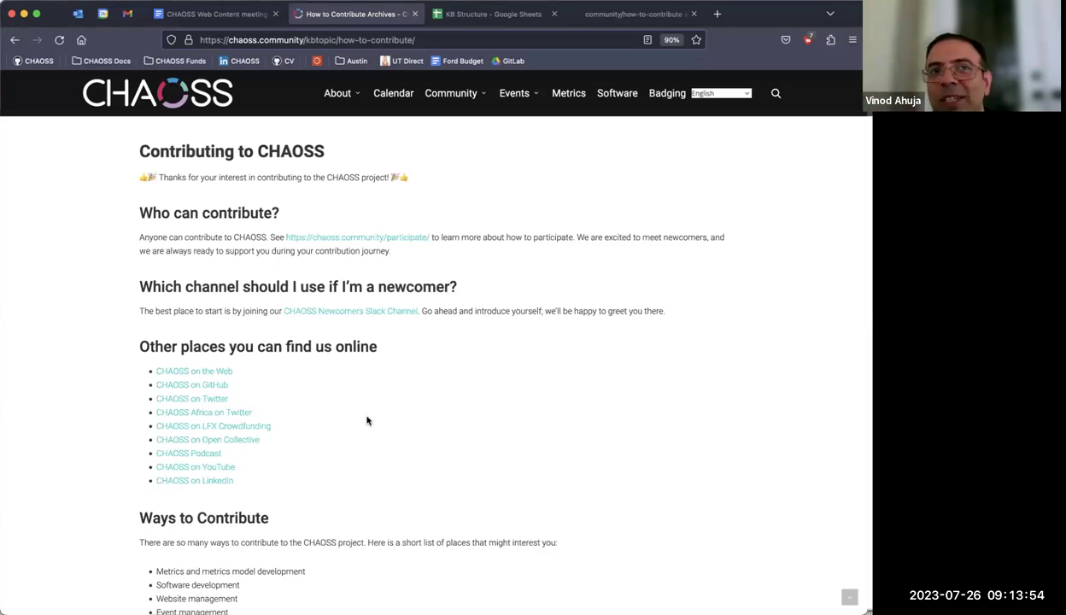
Open Quick Start for New Contributors and compare its four steps with the linked Contributor Roadmap - Participating page.
mouse_move(454, 98)
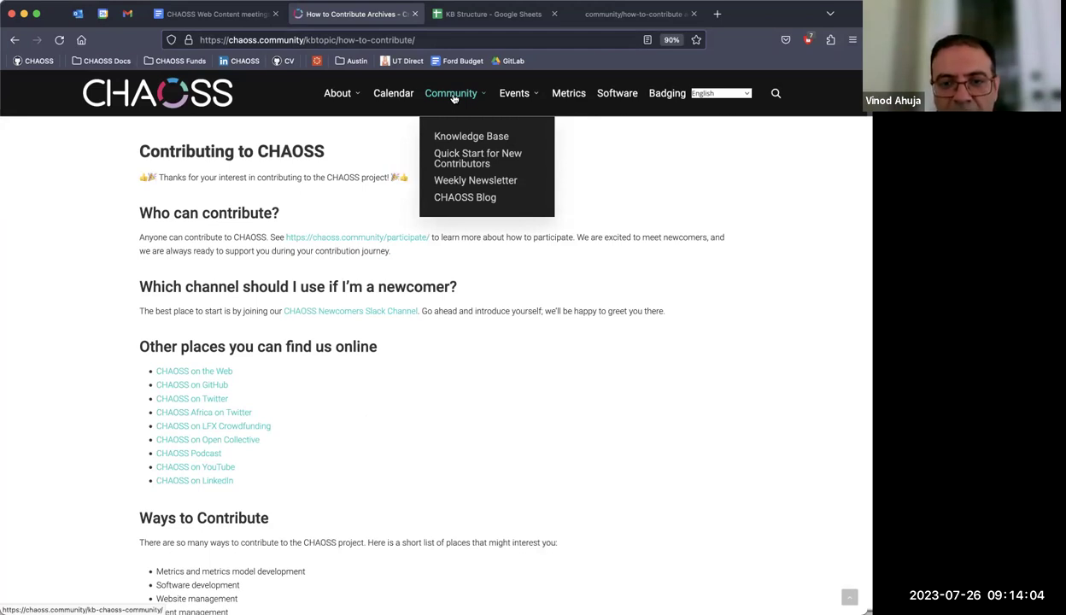
left_click(468, 160)
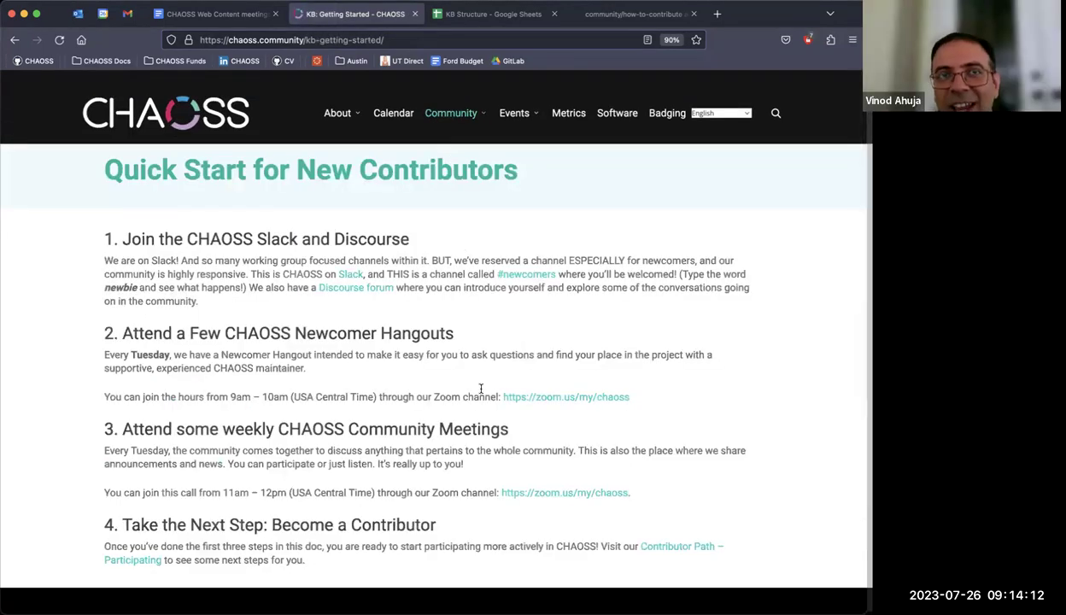
scroll(481, 388, "down", 1)
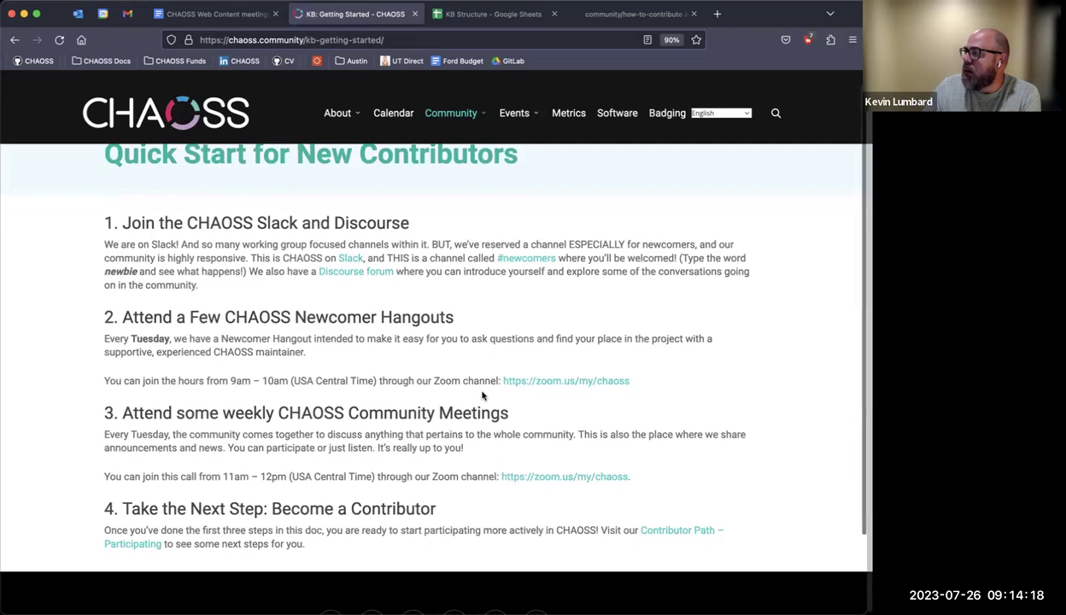
scroll(482, 395, "up", 1)
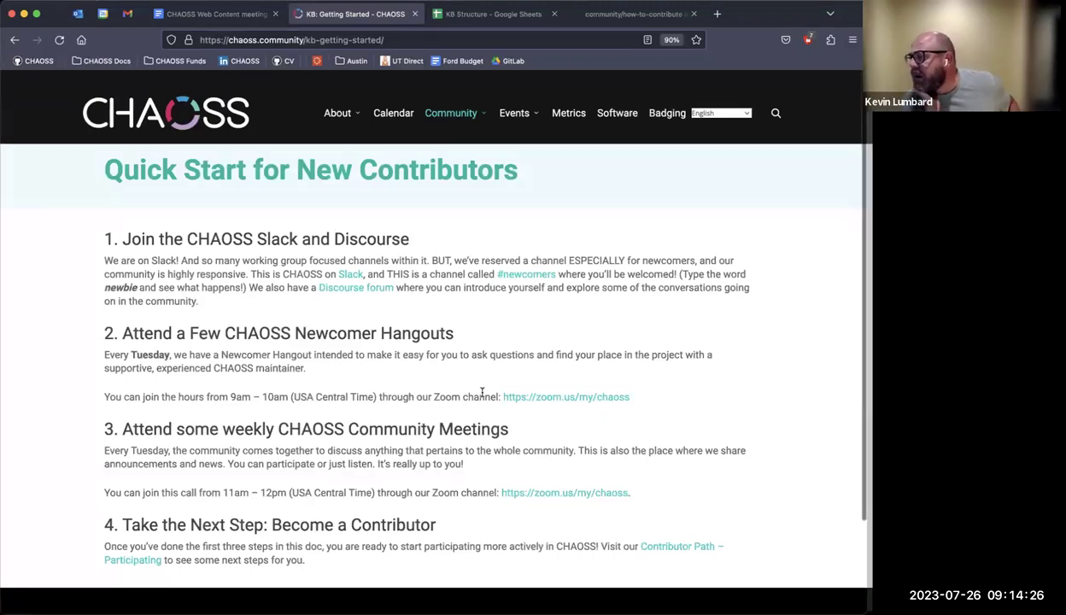
left_click(690, 548)
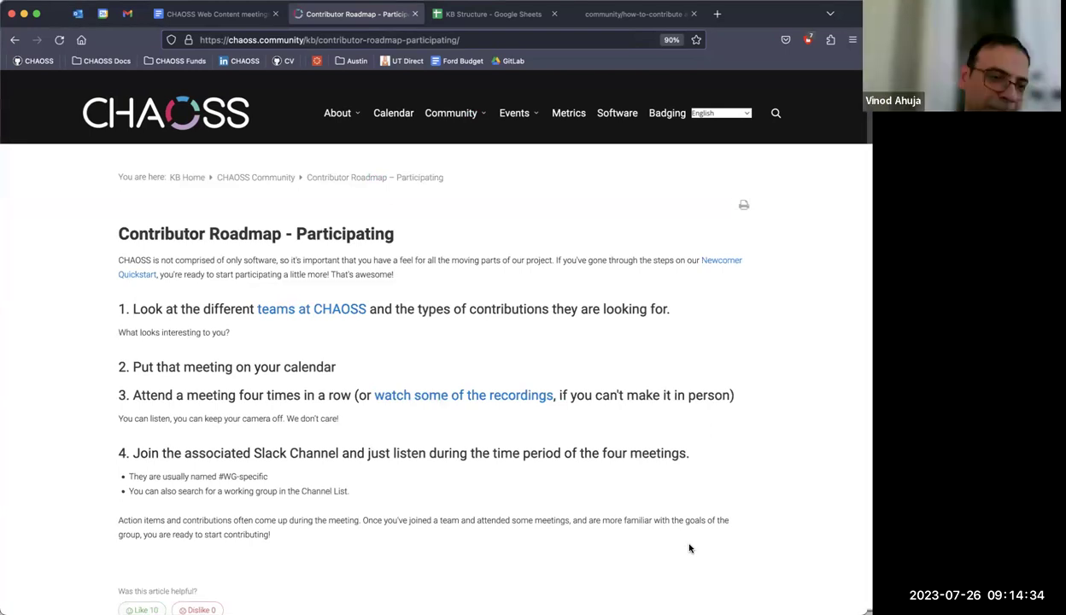
scroll(690, 547, "left", 5)
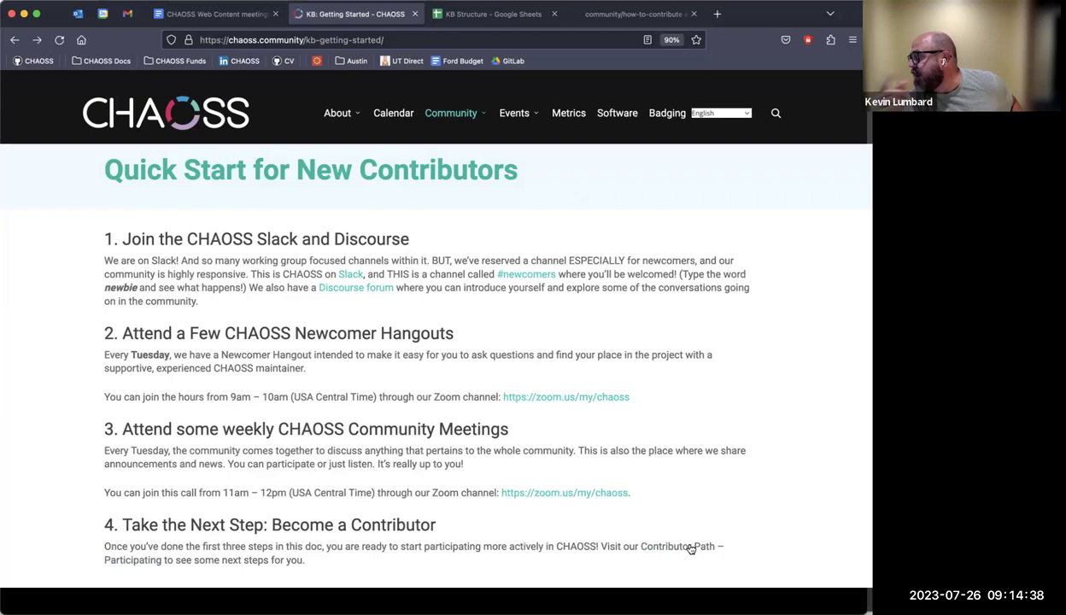
scroll(691, 547, "right", 5)
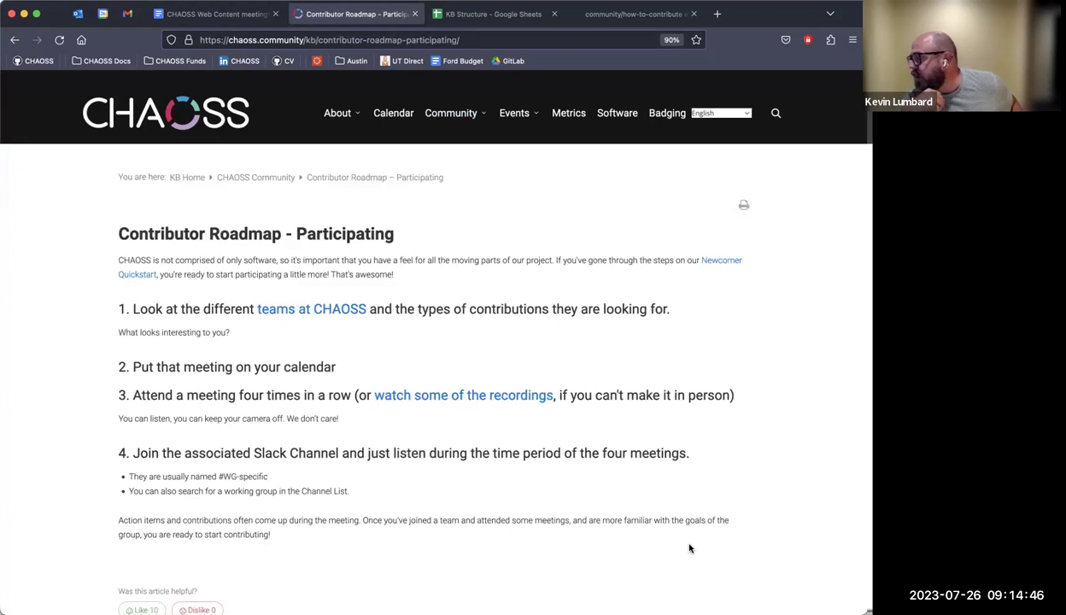
scroll(690, 548, "left", 5)
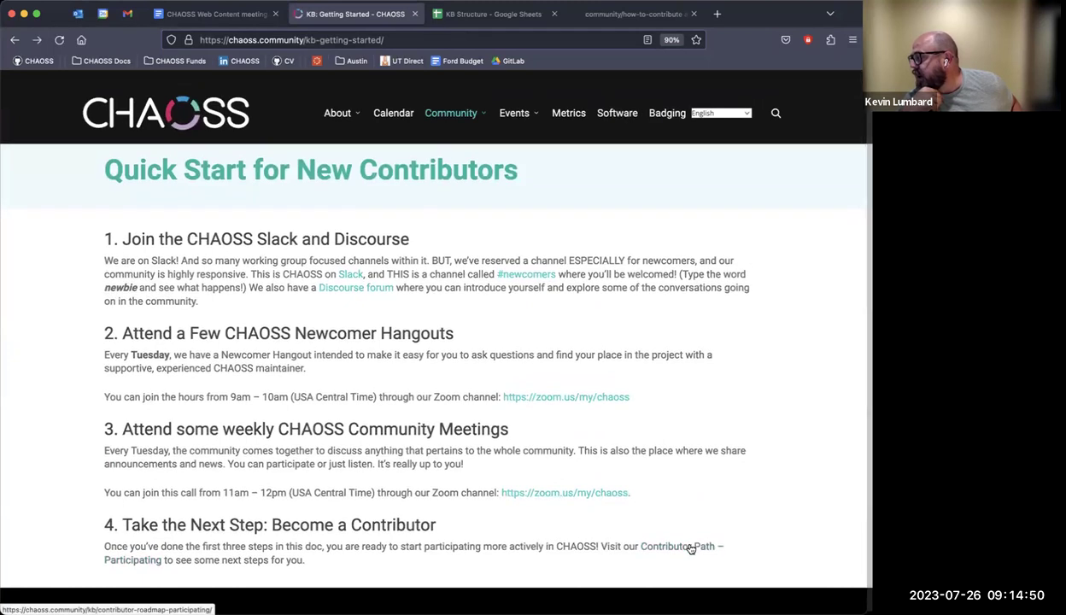
Switch to the GitHub community repository and reopen its how-to-contribute folder to examine the file list.
left_click(632, 13)
scroll(541, 354, "left", 5)
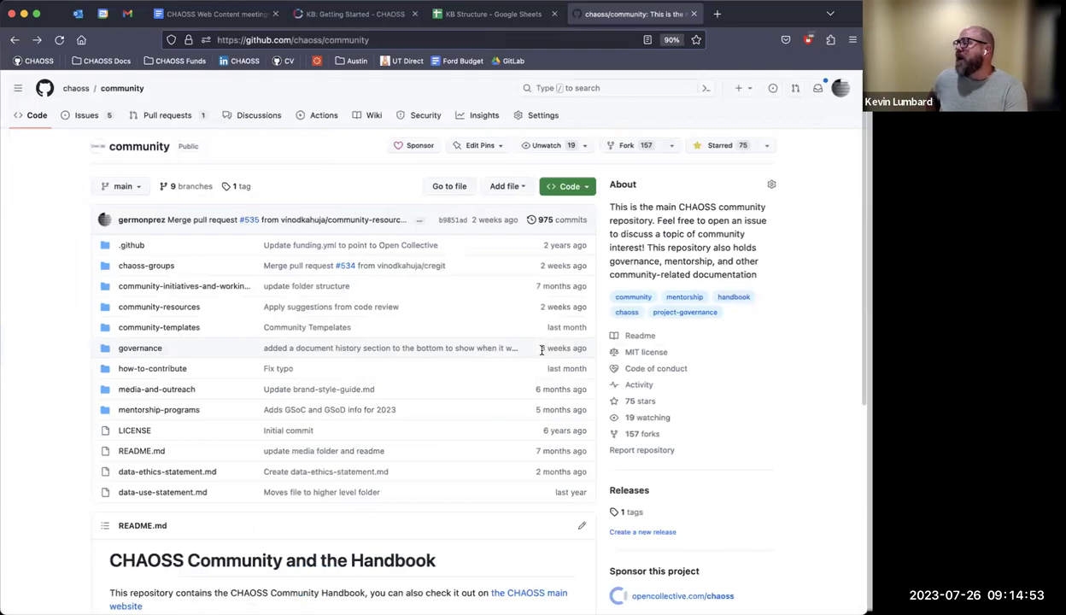
left_click(167, 368)
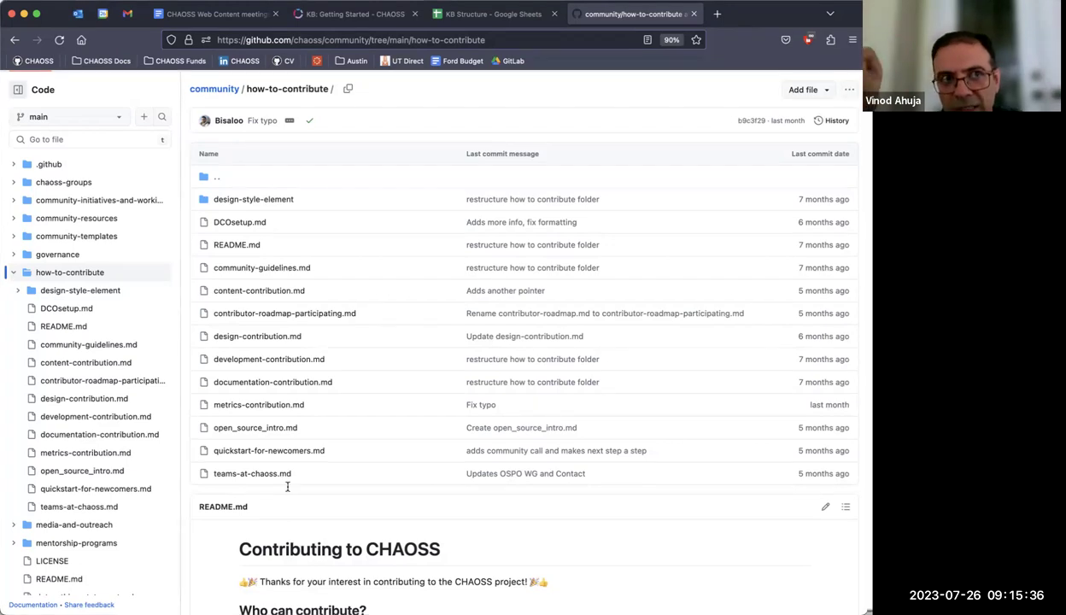
Return to the website's knowledge base, check the How to Contribute topic, and open the Governance topic for comparison.
left_click(355, 14)
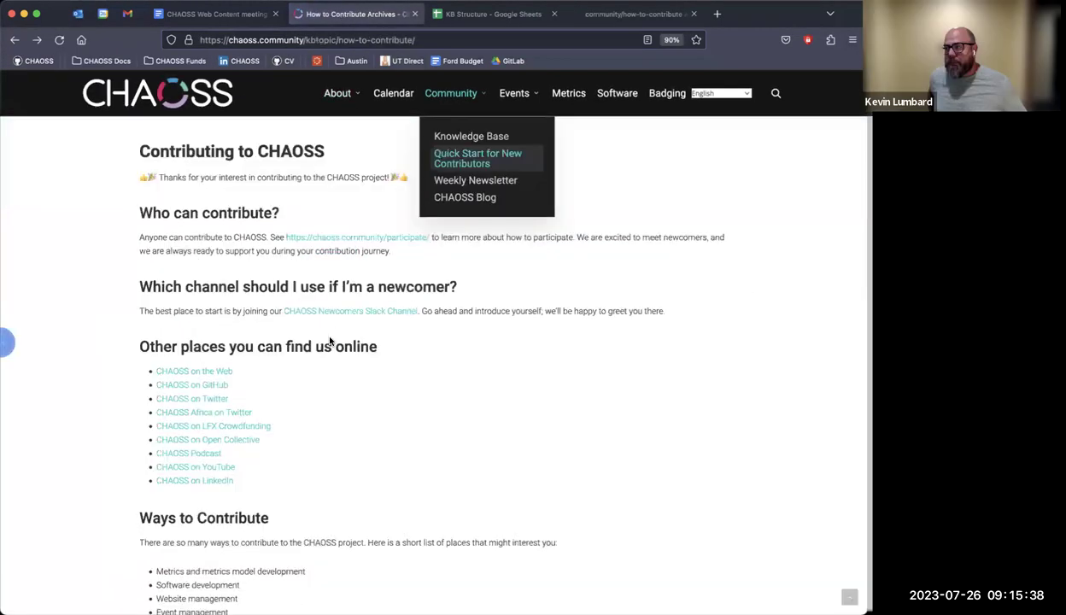
left_click(466, 134)
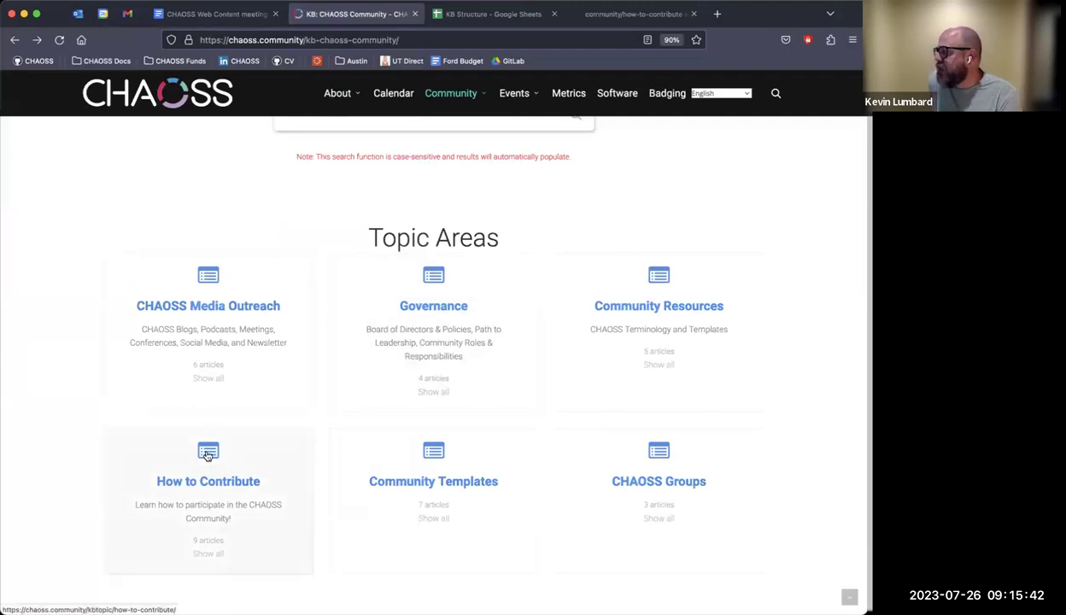
left_click(207, 455)
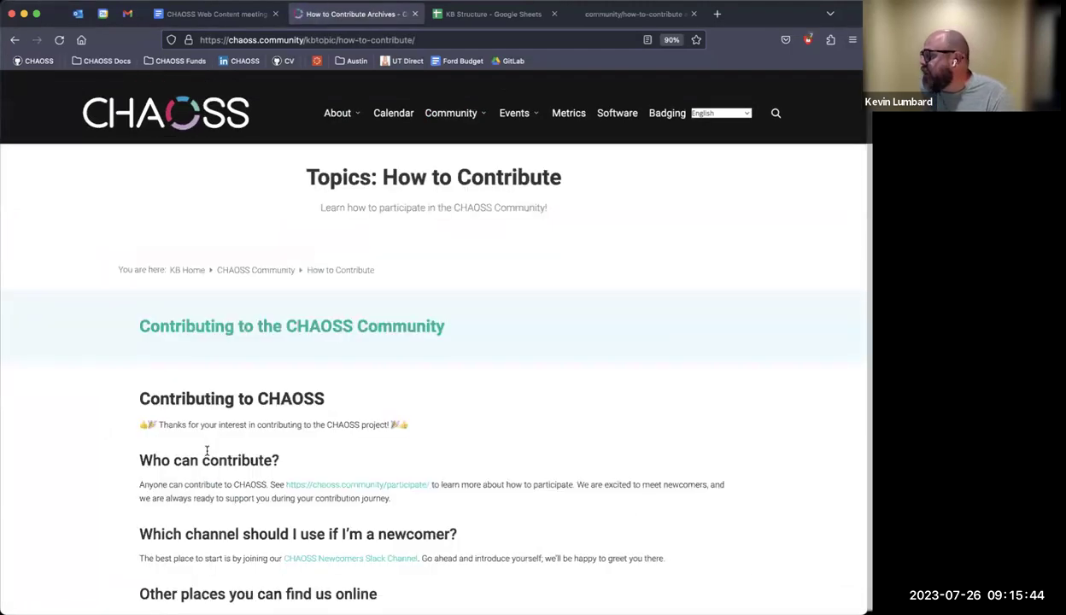
scroll(207, 451, "left", 5)
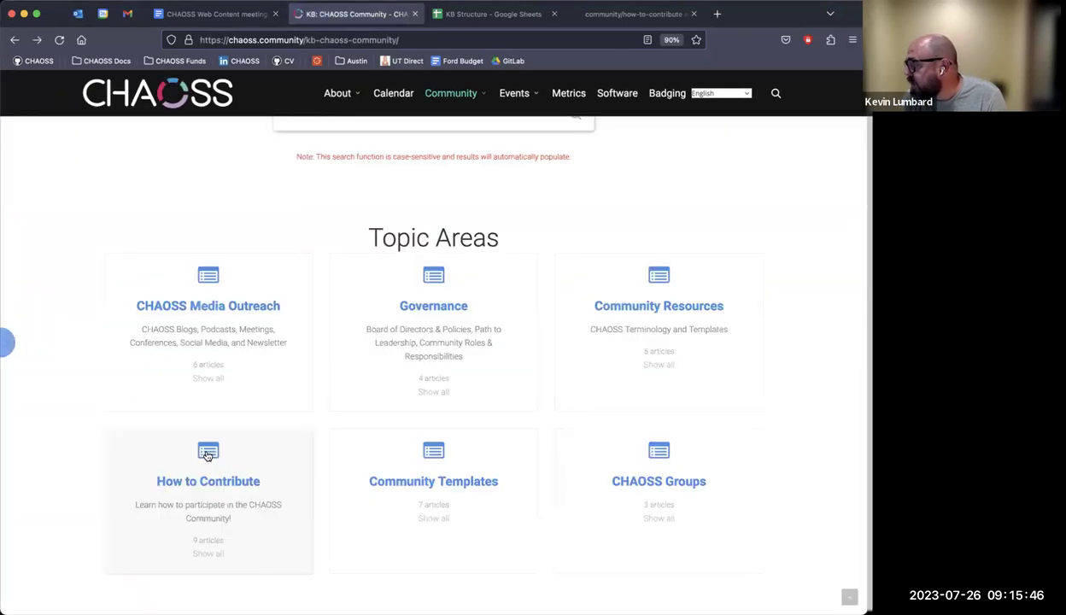
left_click(469, 295)
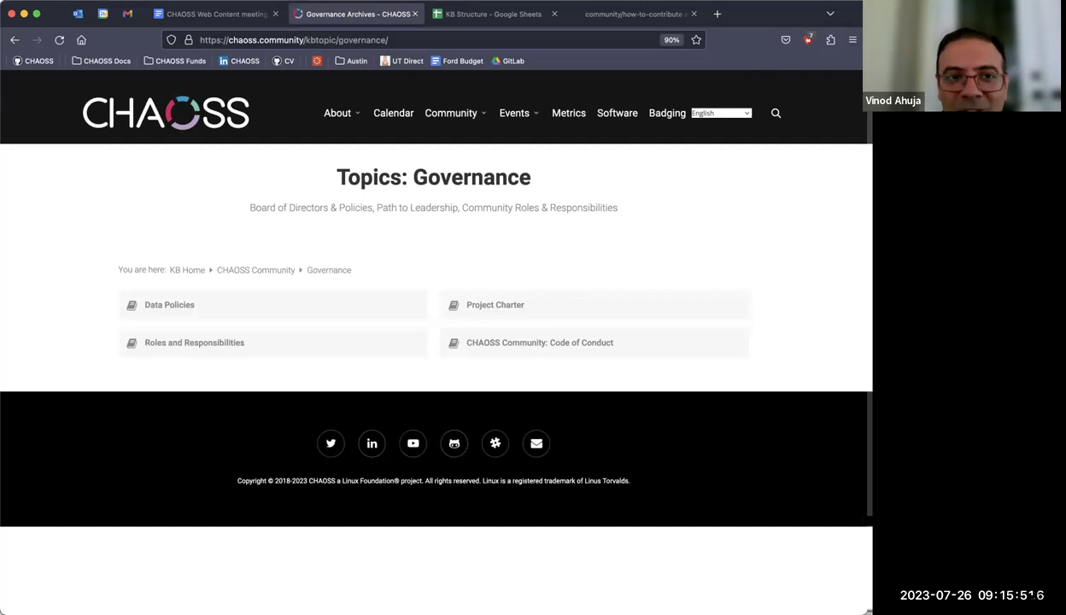
In the KB Structure spreadsheet's Proposed Structure sheet, enter "Newcomers" in A58 and "Paths to Contribution" in A59.
left_click(485, 15)
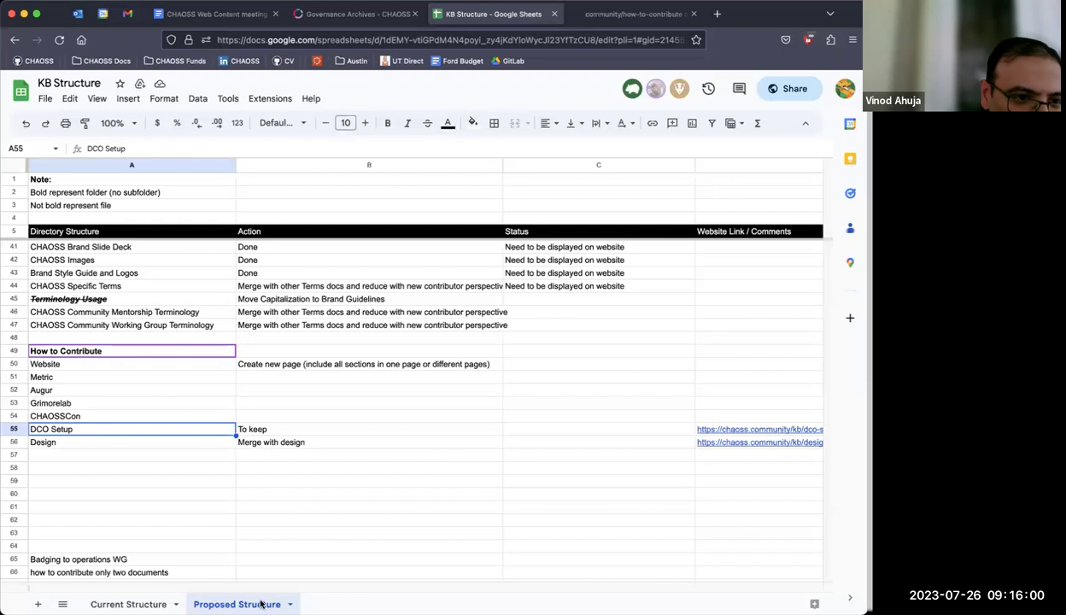
scroll(274, 480, "down", 1)
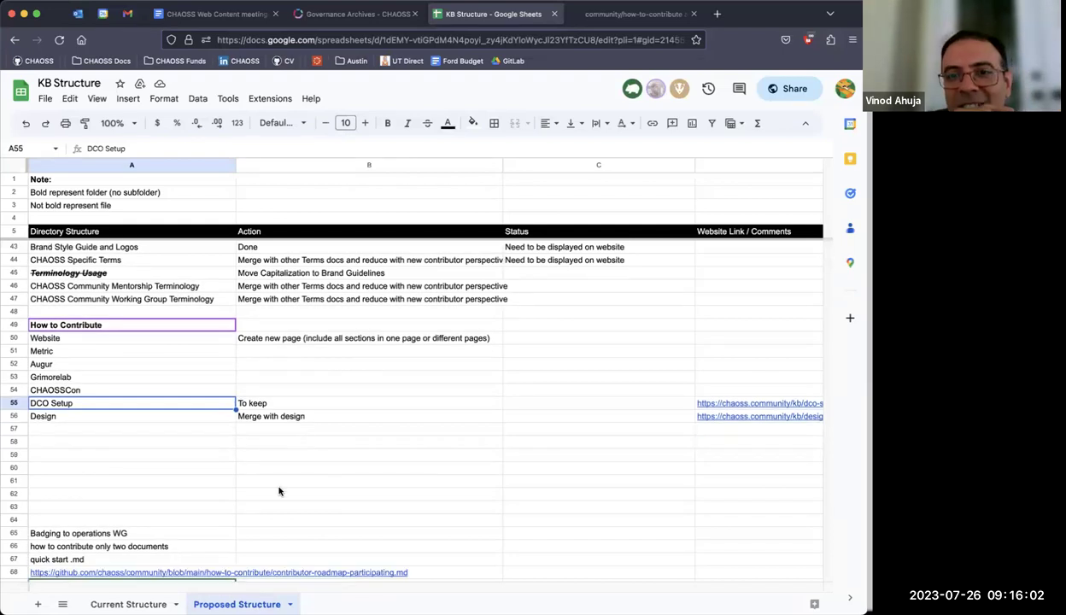
left_click(56, 337)
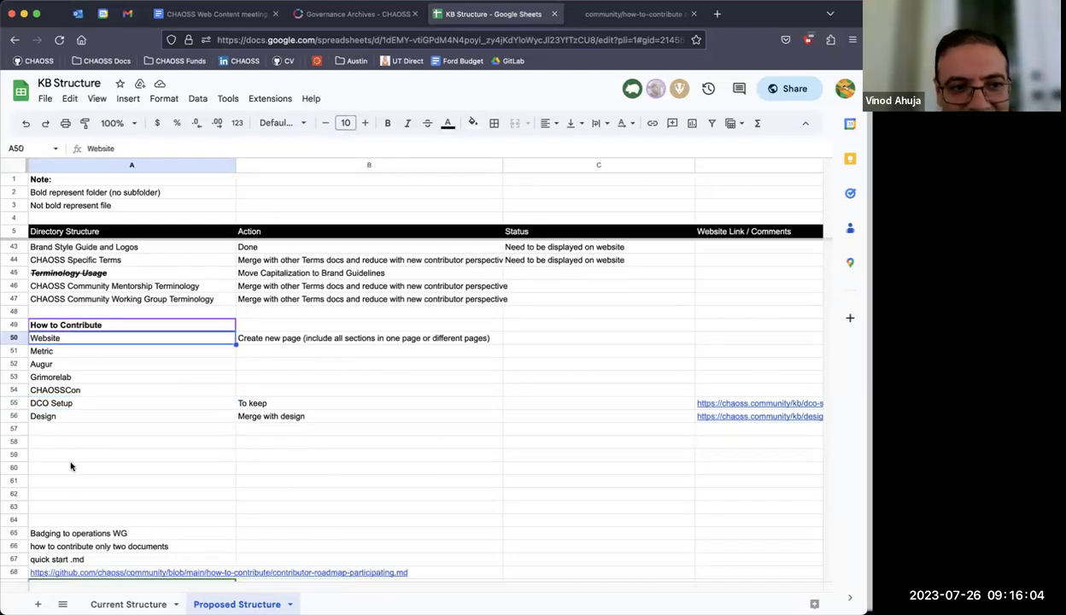
key("Down")
key("Down")
key("Down")
key("Down")
key("Down")
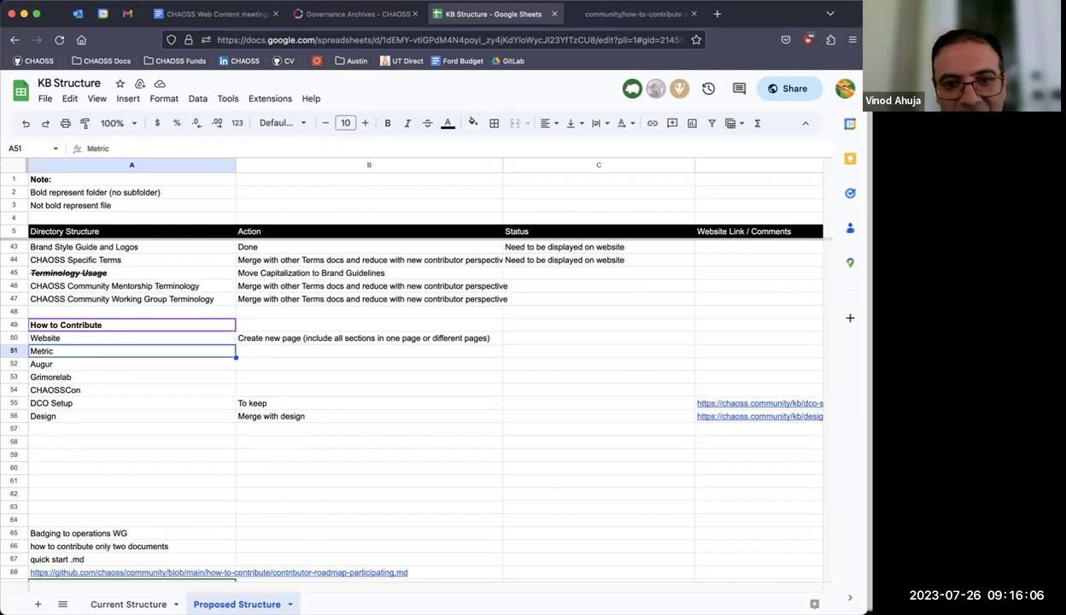
key("Down")
key("Down")
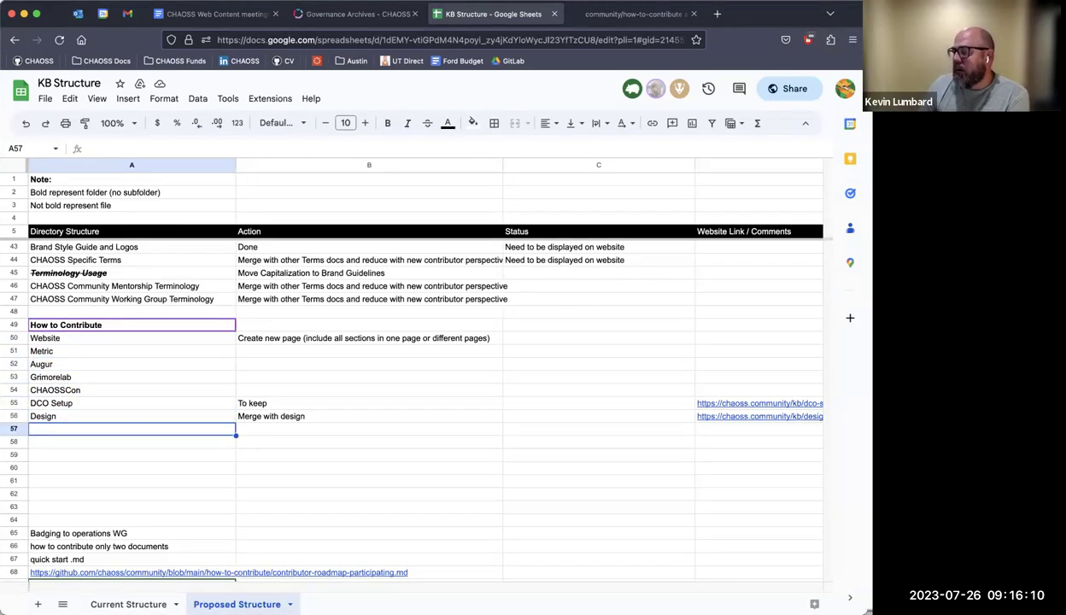
key("Down")
type("Newcome")
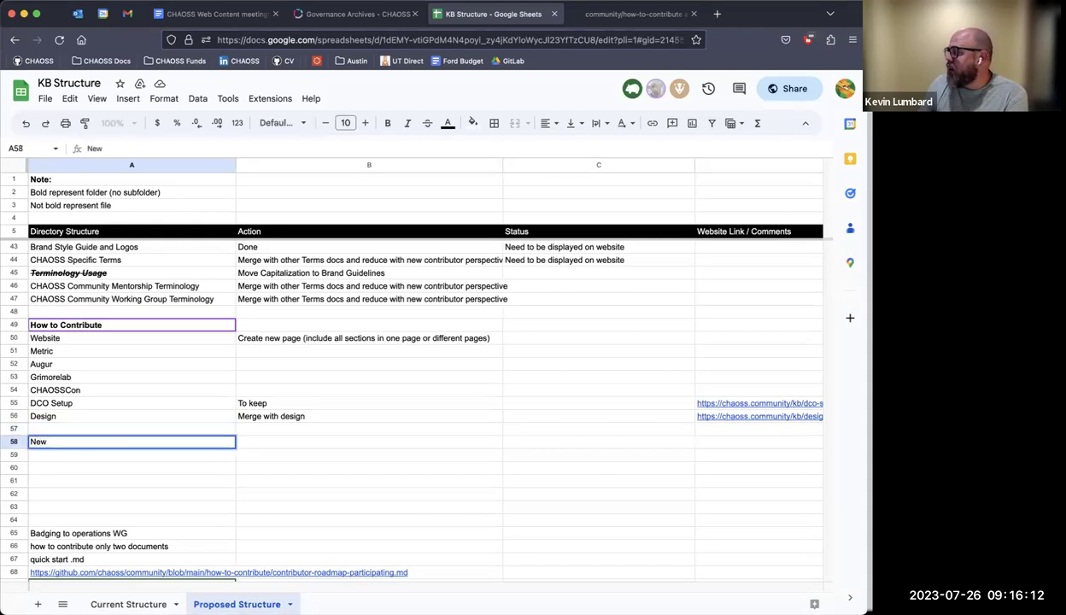
key("Return")
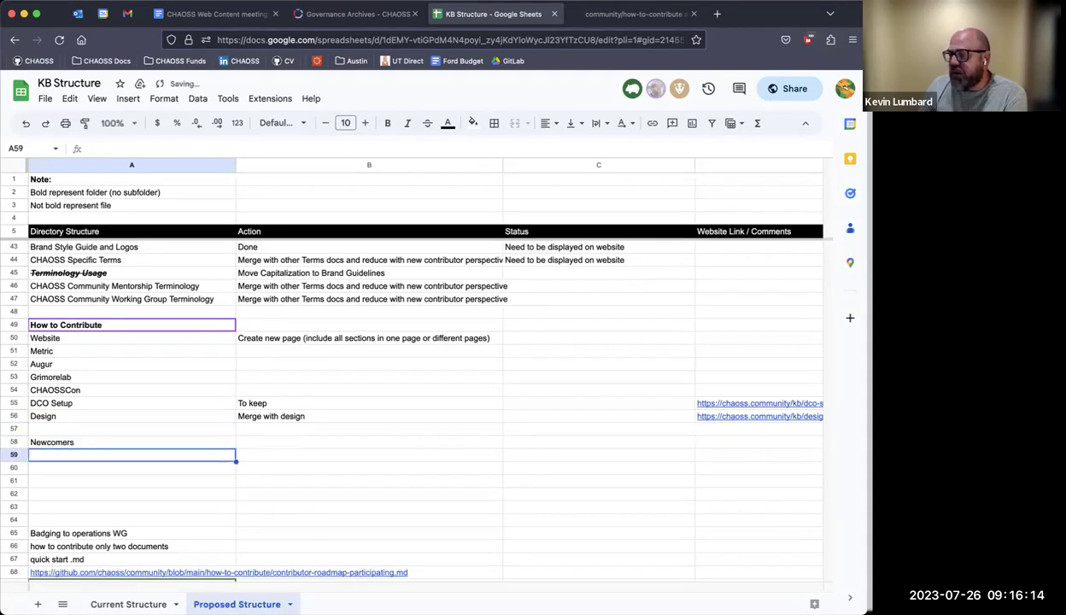
type("Pa")
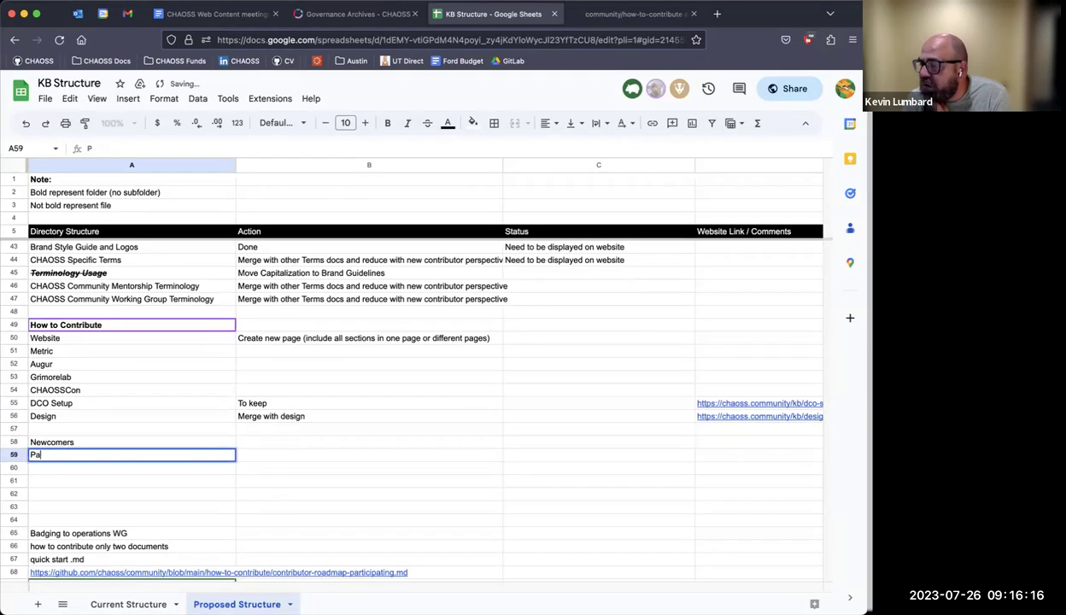
type("ths to Contribution")
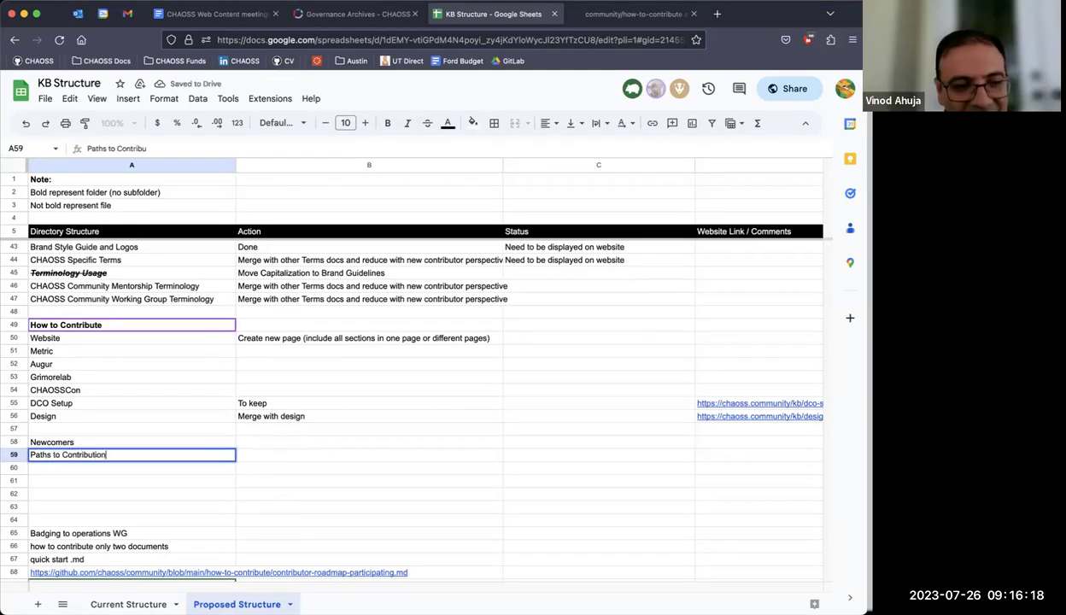
left_click(62, 482)
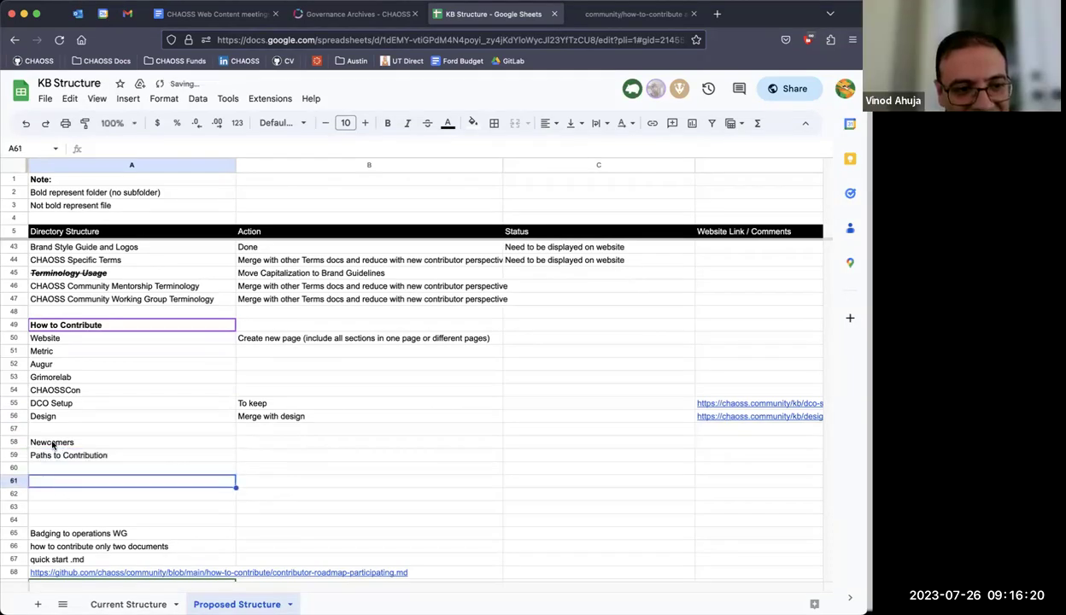
Change the Newcomers entry in A58 to "Quickstart for Newcomers".
left_click(53, 443)
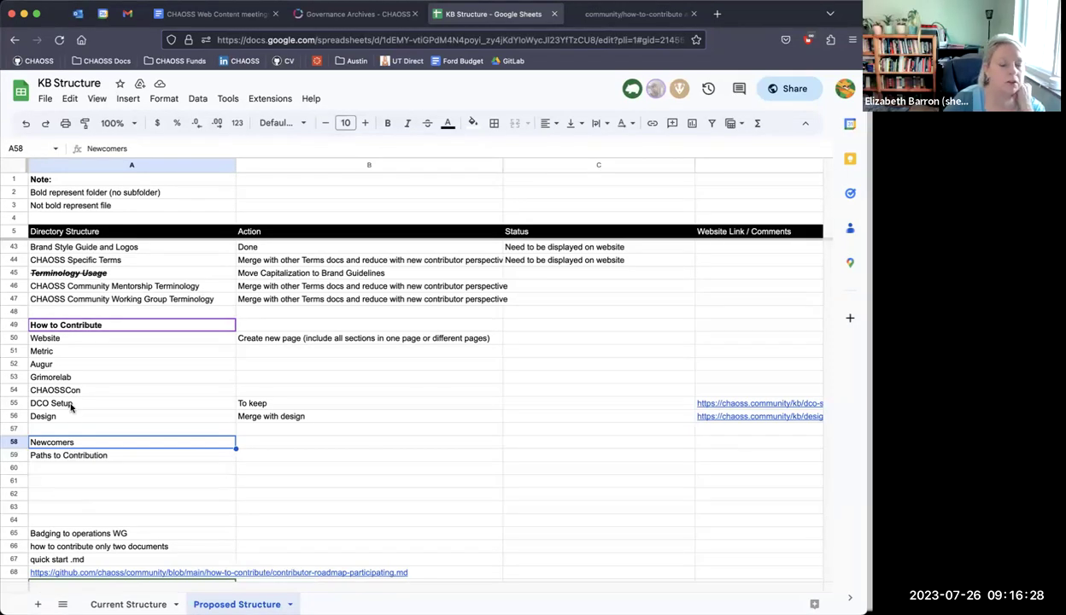
double_click(31, 441)
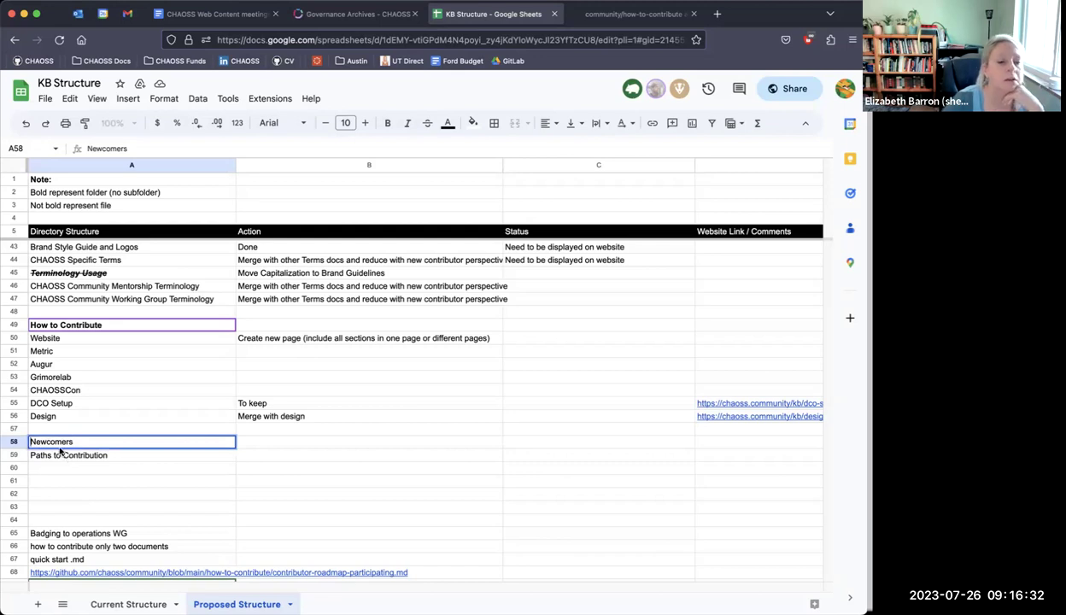
type("Quick")
key("BackSpace")
type("start for")
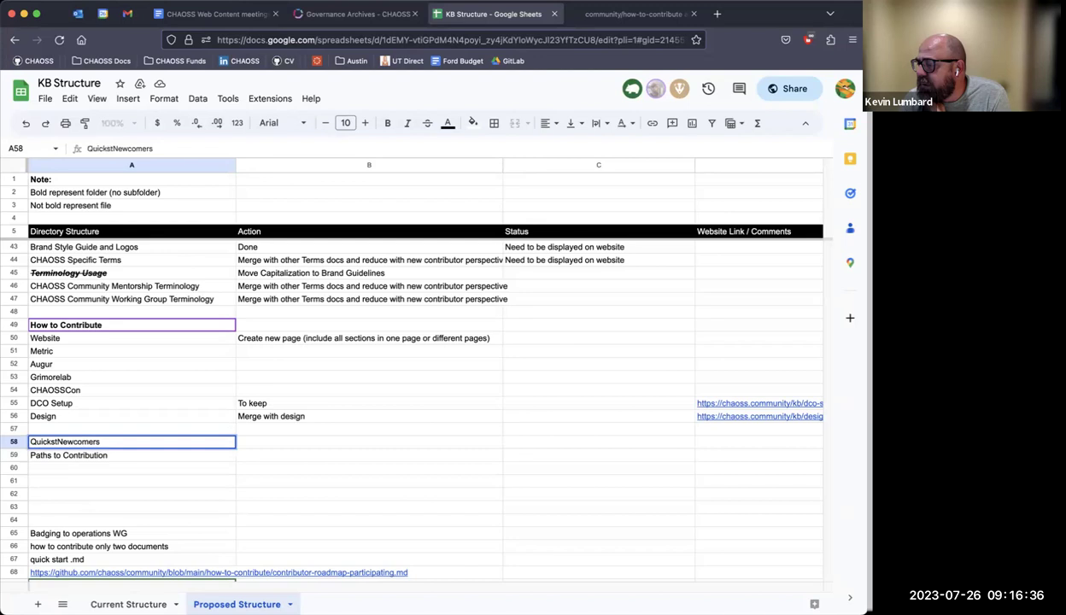
left_click(79, 468)
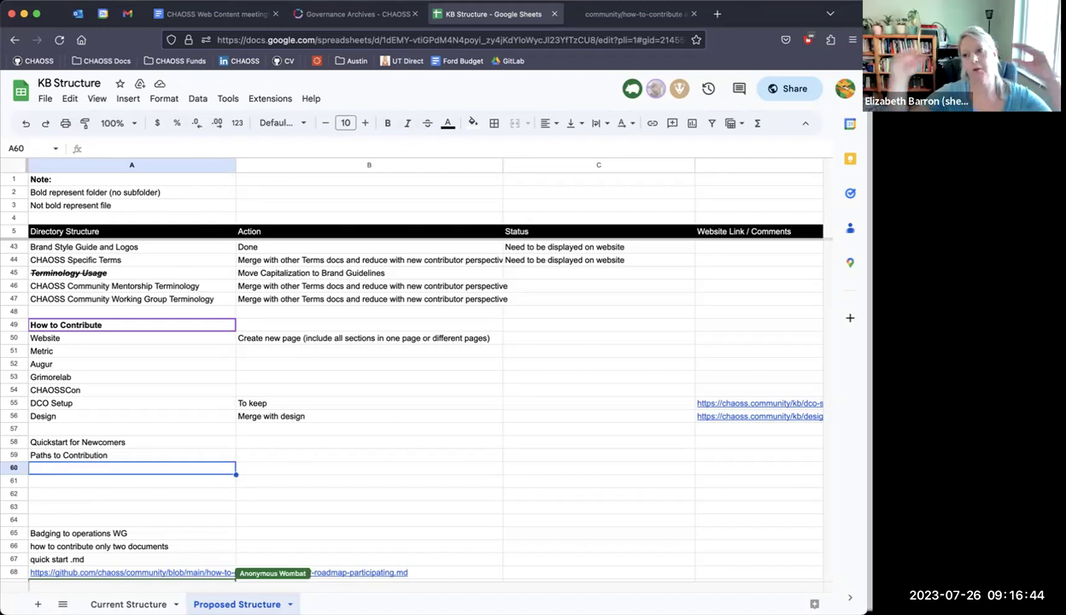
Return to the CHAOSS website, open Quick Start for New Contributors, and follow its Contributor Path – Participating link.
left_click(602, 16)
left_click(358, 14)
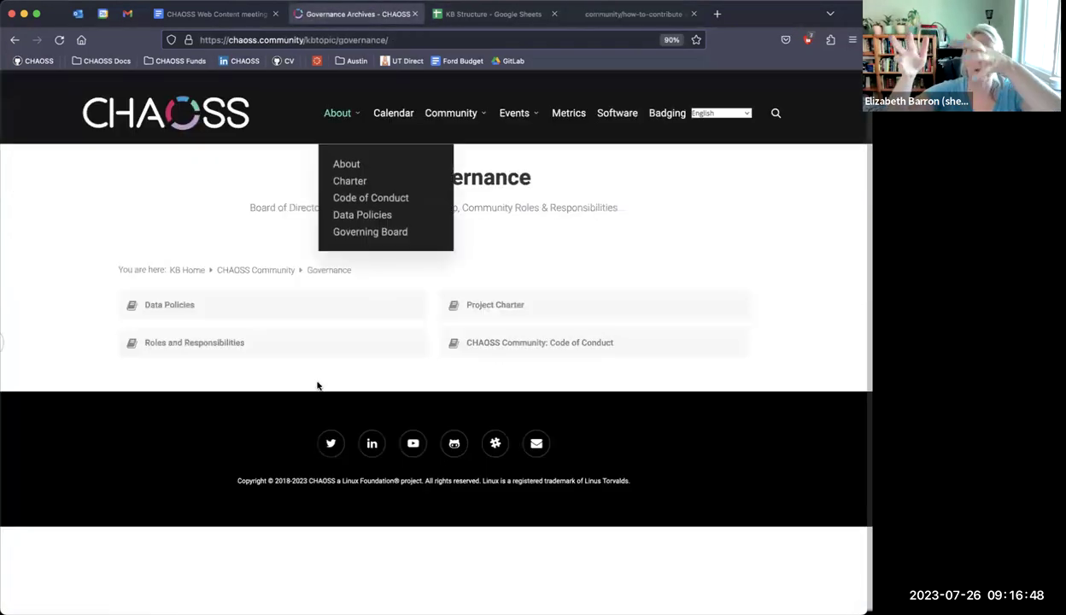
scroll(317, 386, "left", 5)
mouse_move(451, 95)
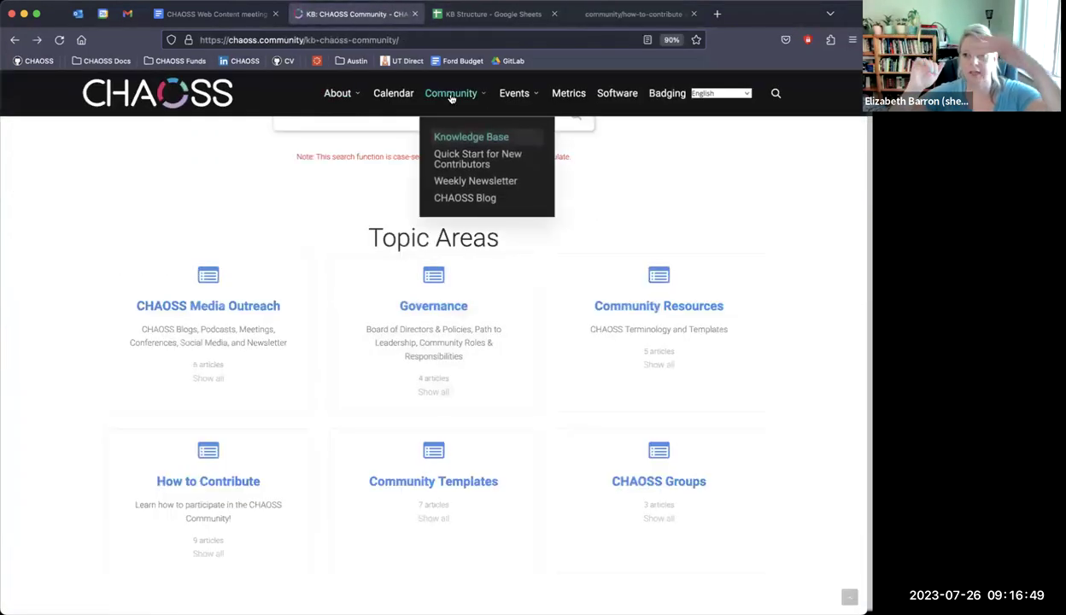
left_click(460, 151)
scroll(474, 342, "down", 2)
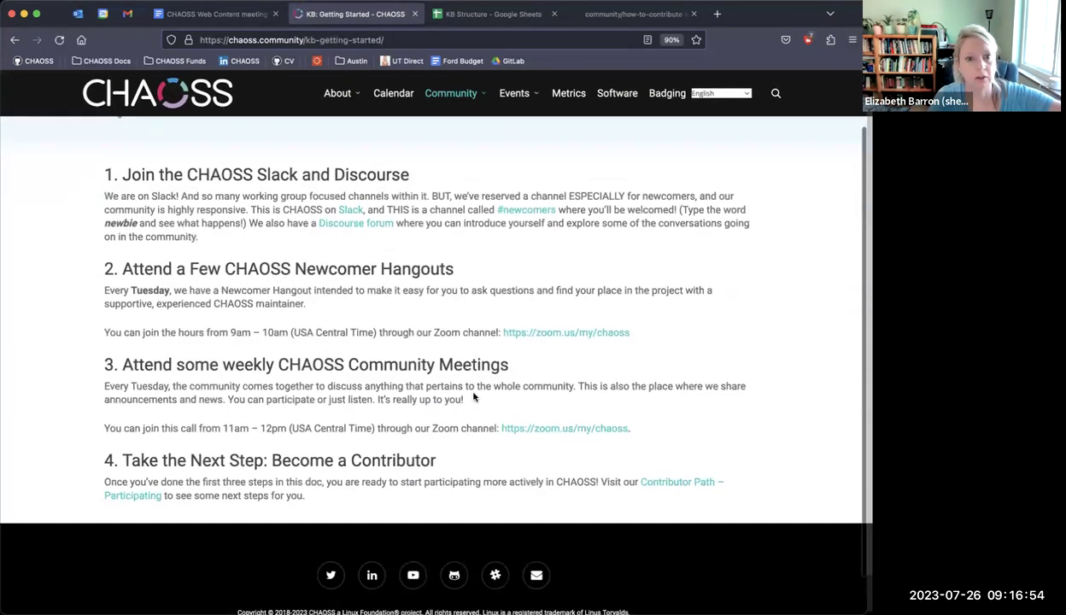
left_click(661, 483)
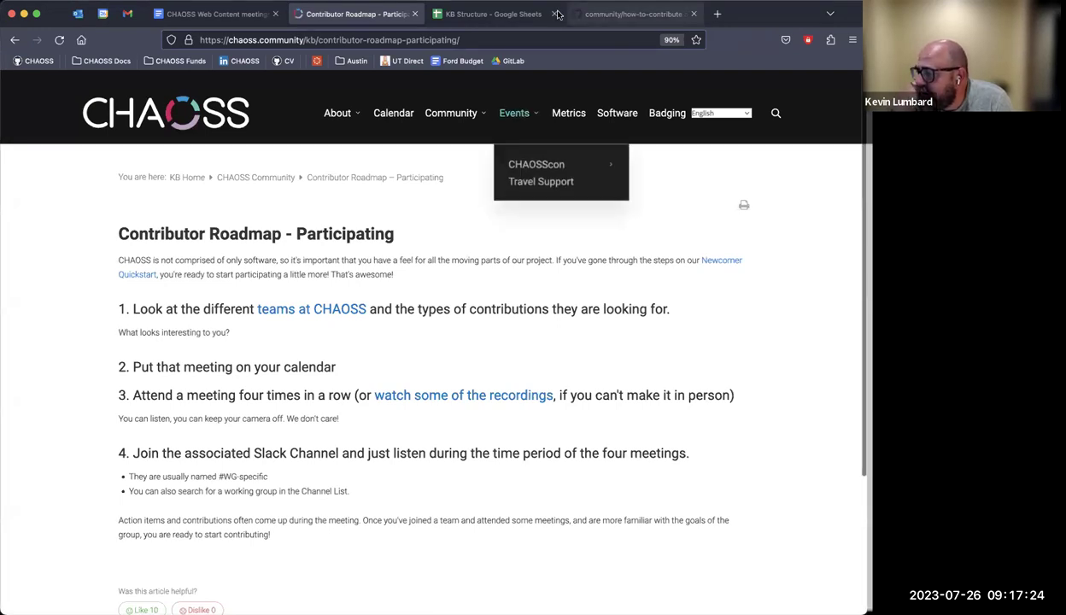
In the KB Structure spreadsheet's Proposed Structure sheet, enter "Contributor Roadmap" in A60 below Paths to Contribution.
left_click(491, 14)
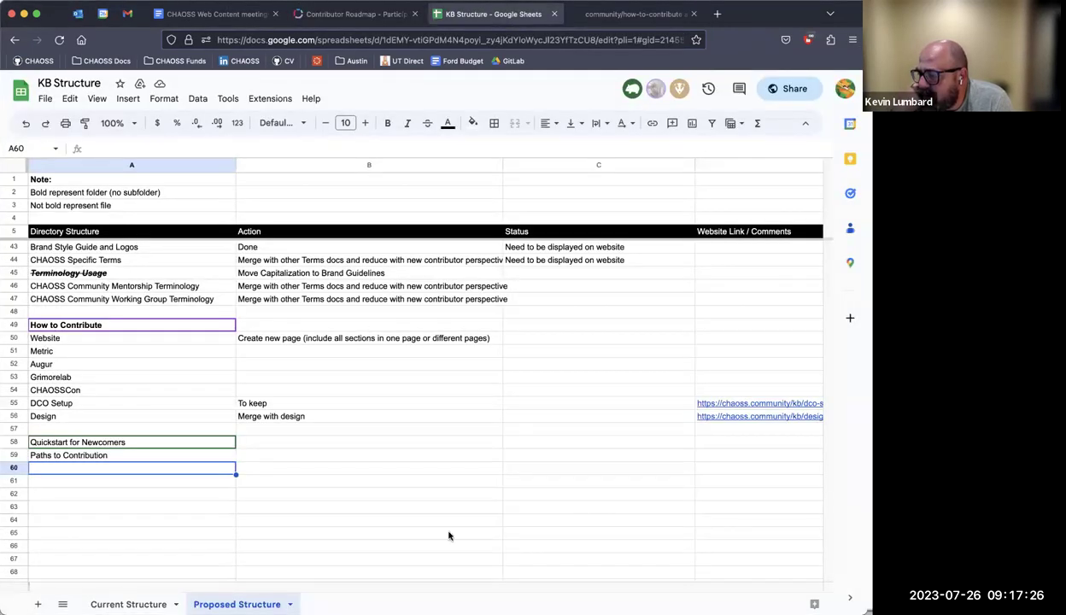
left_click(364, 530)
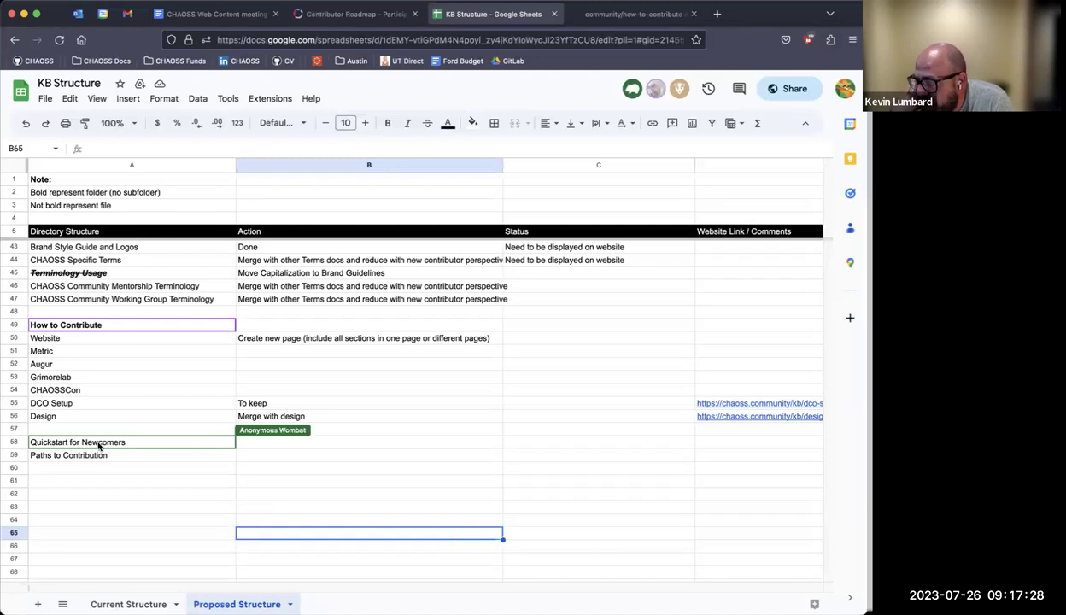
left_click(96, 440)
left_click(92, 458)
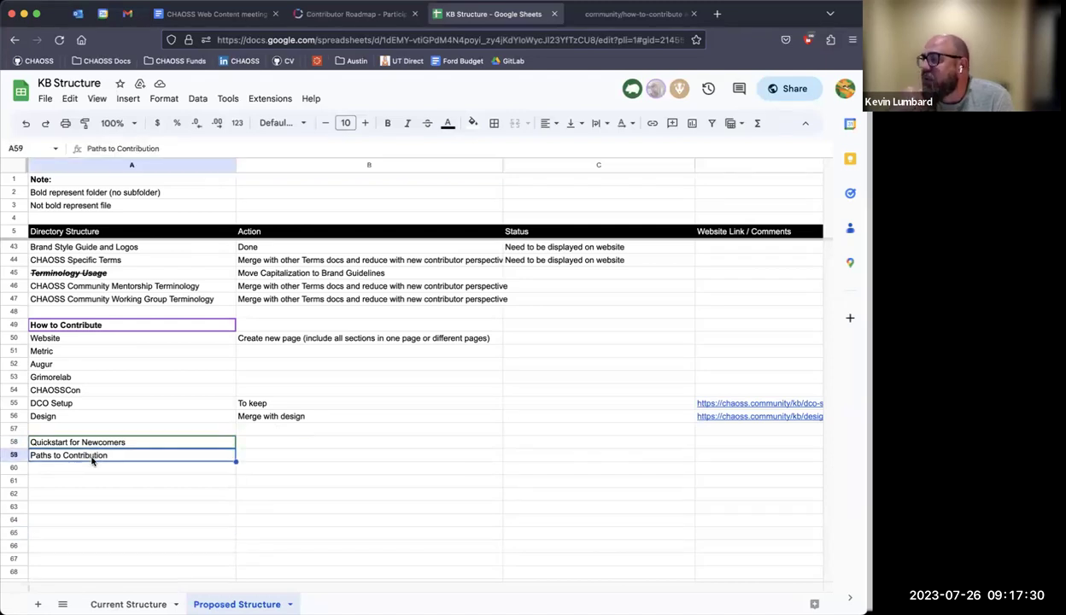
left_click(91, 468)
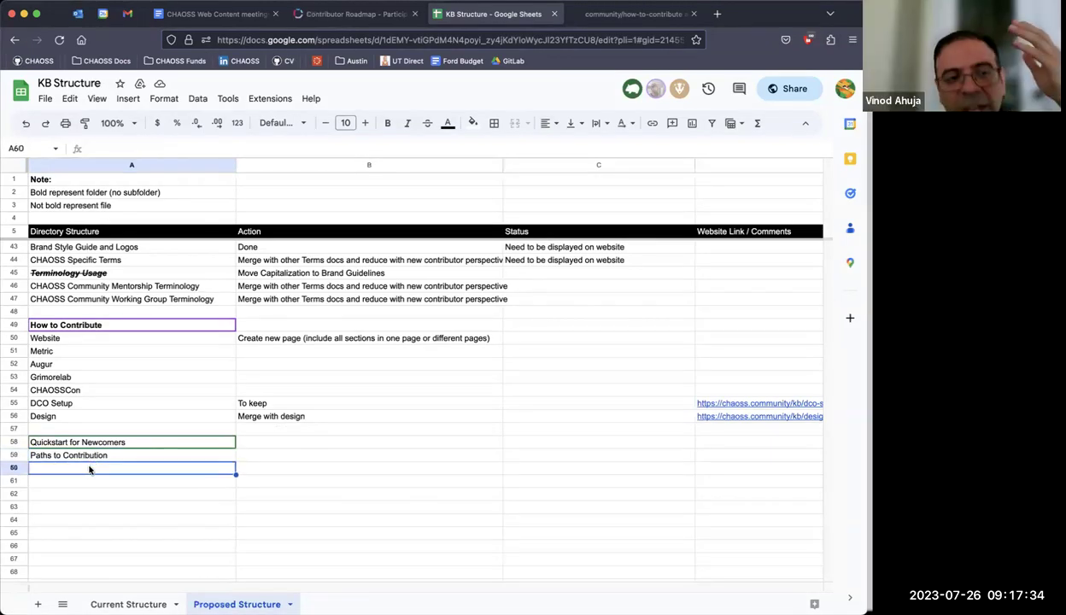
type("Contributor Road =n")
key("BackSpace")
key("BackSpace")
key("BackSpace")
type("map")
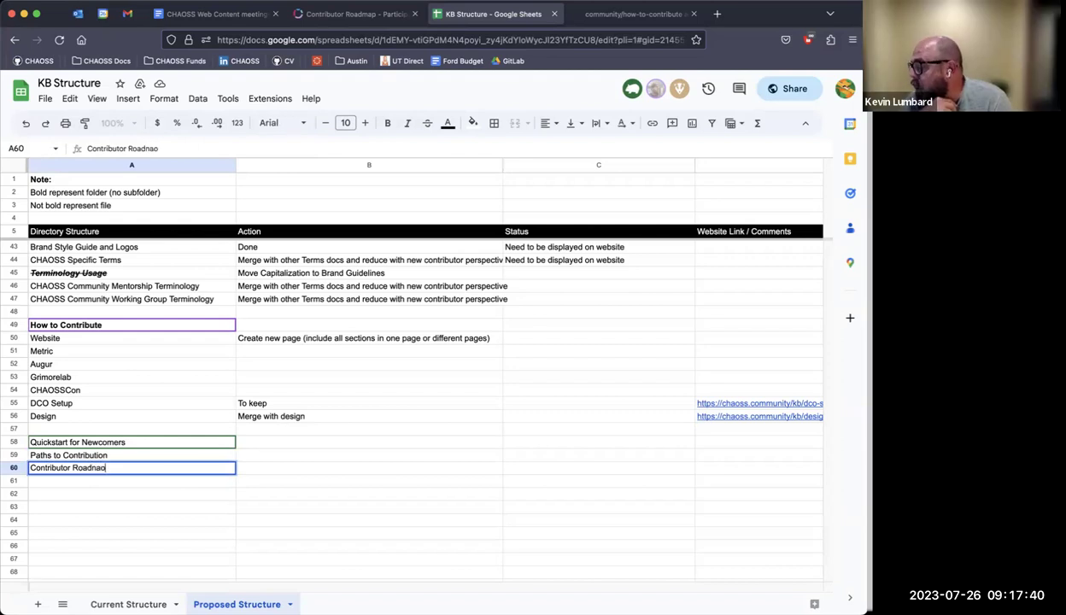
type("ap")
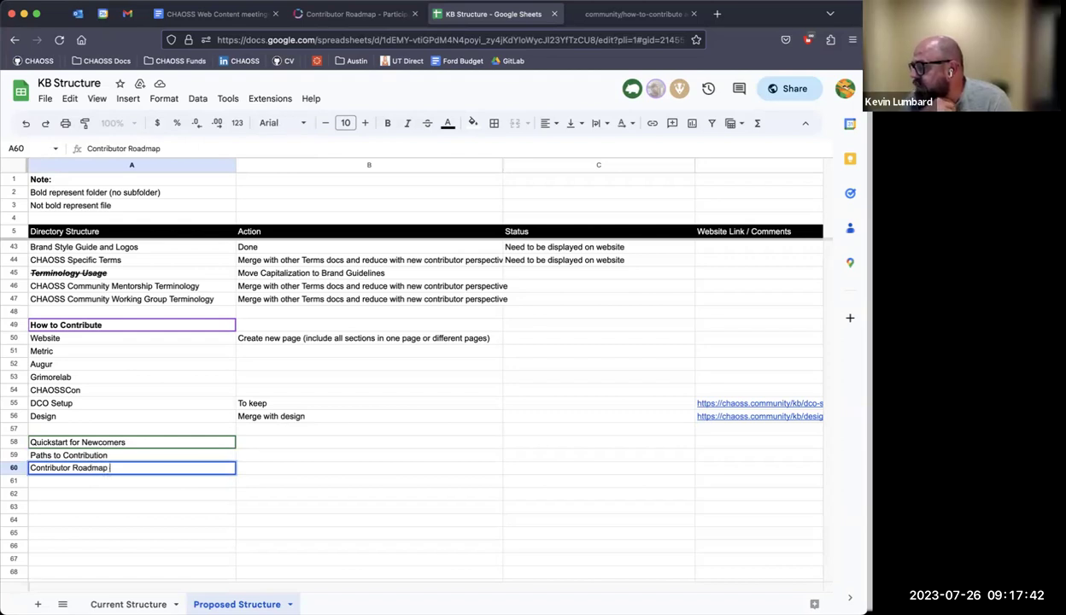
key("Return")
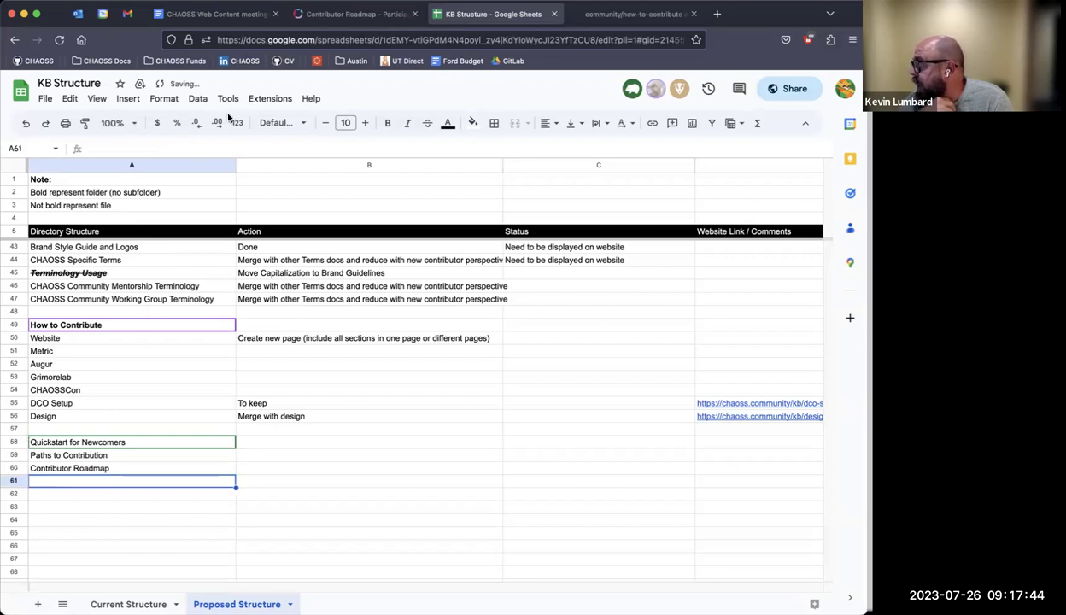
Check the GitHub how-to-contribute folder and the website's roadmap article, and select A59:A60 back in the spreadsheet for comparison.
key("ctrl+Tab")
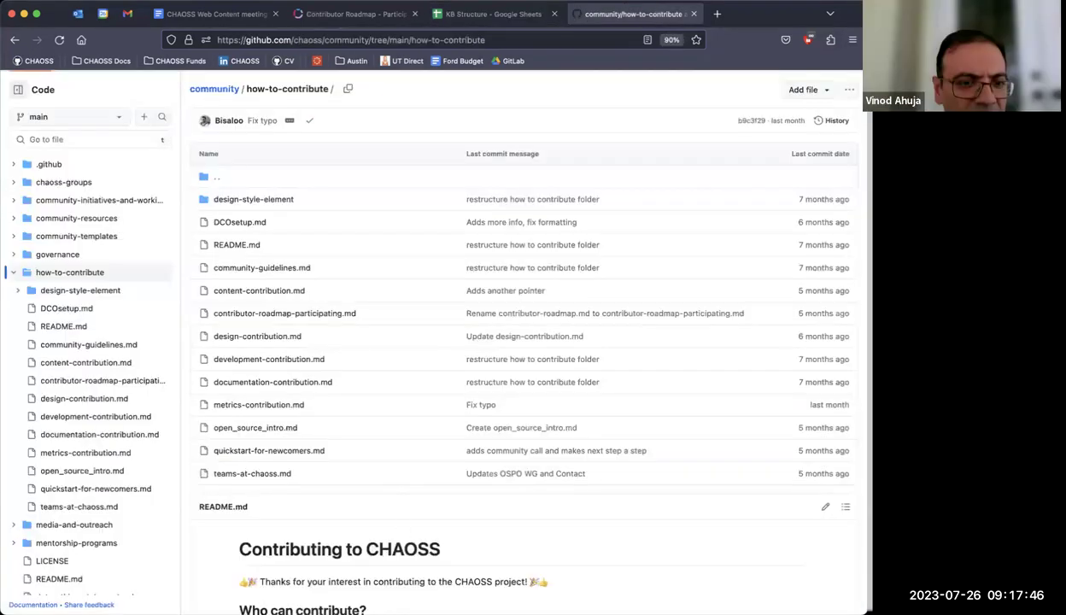
left_click(315, 14)
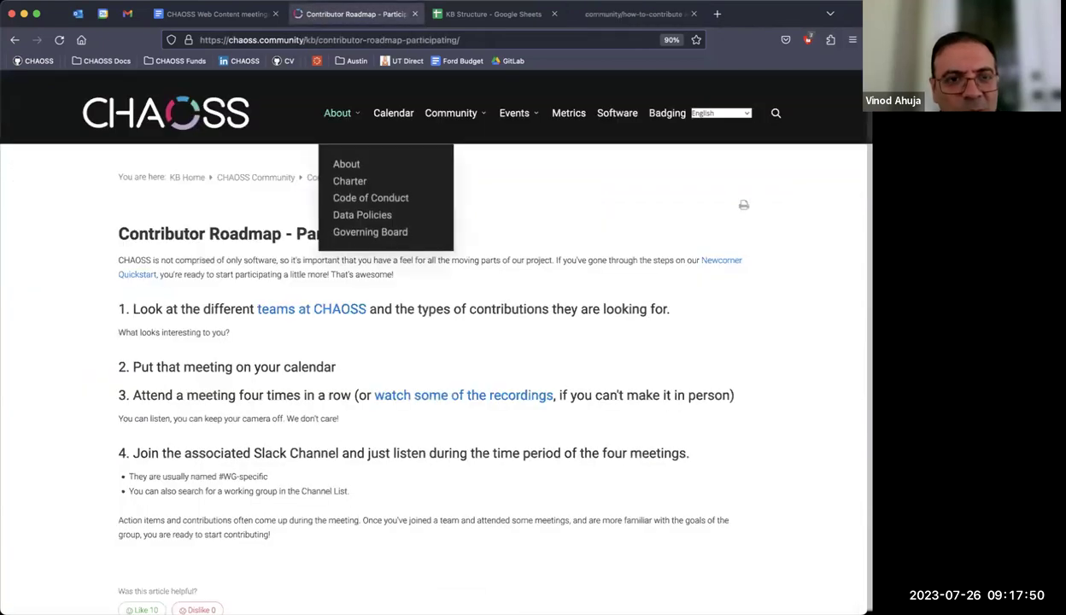
left_click(493, 14)
left_click(122, 469)
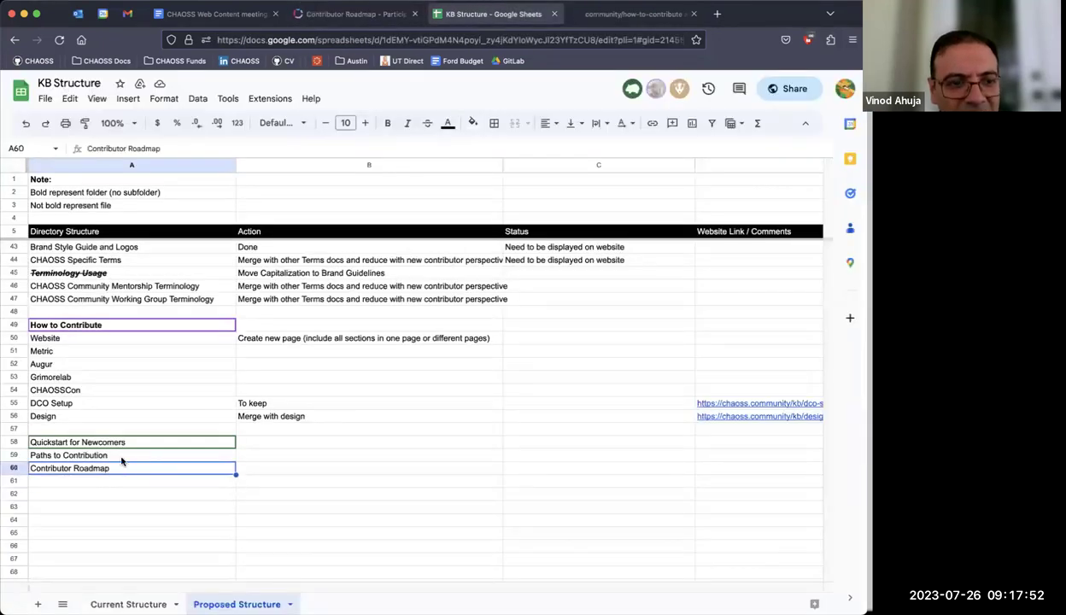
left_click(123, 456, "shift")
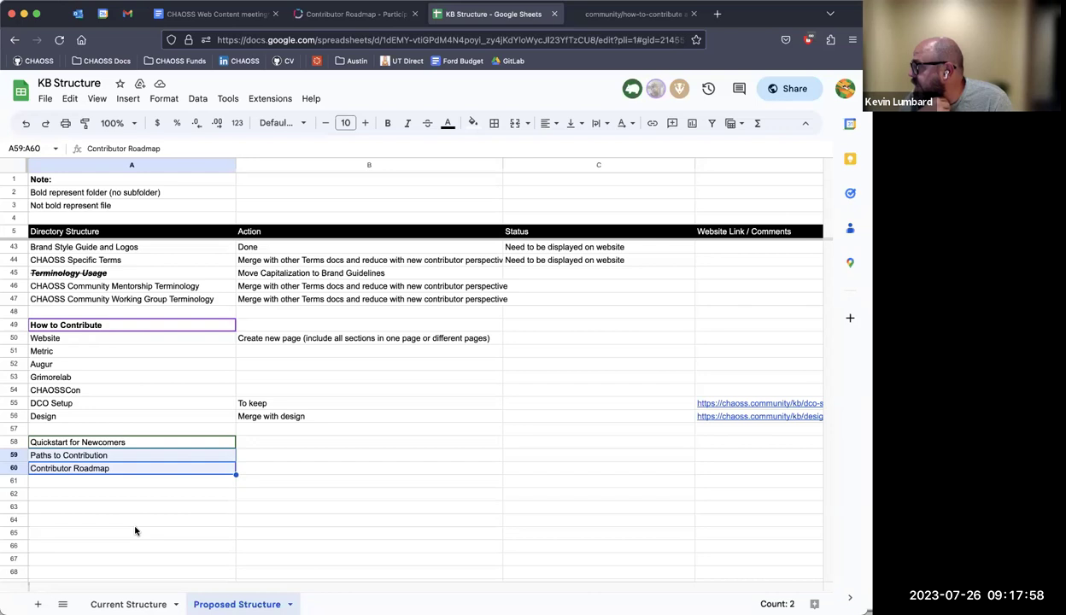
Clear the Paths to Contribution entry from A59, leaving the Contributor Roadmap entry in the row below.
double_click(118, 468)
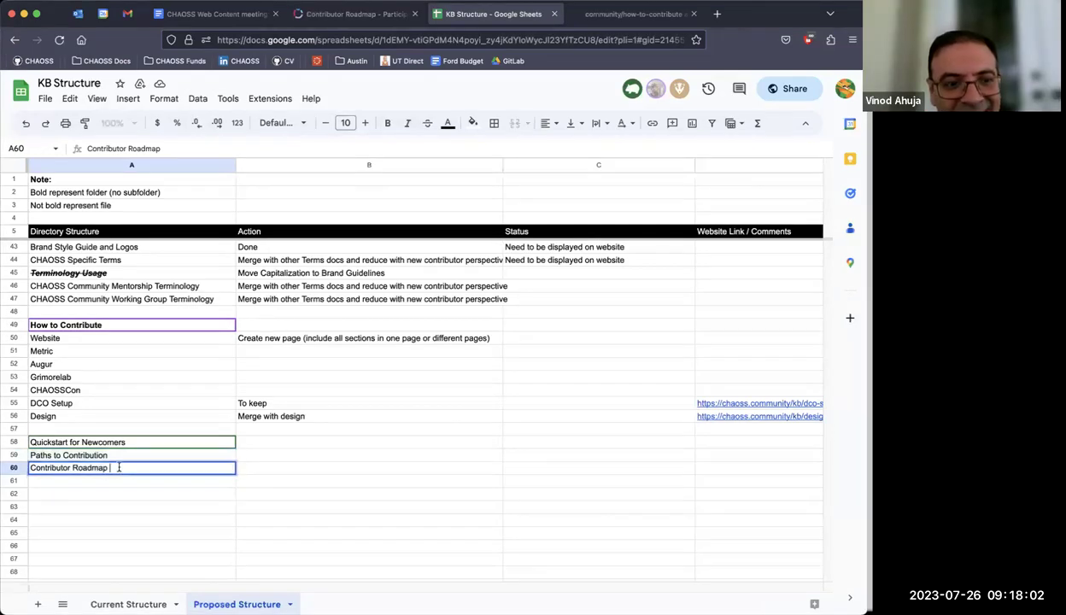
key("BackSpace")
key("BackSpace")
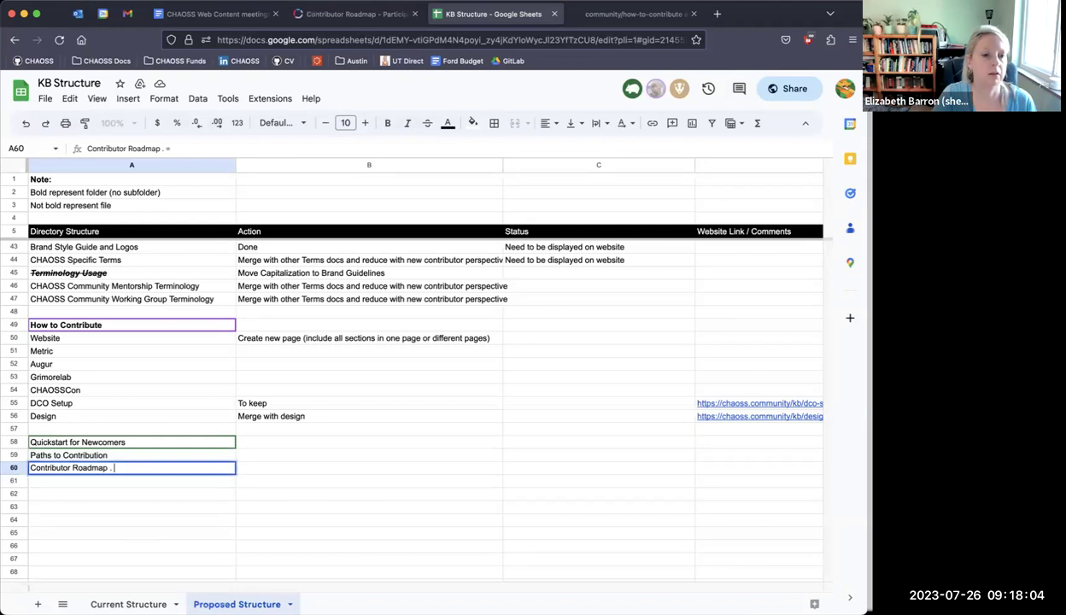
key("Return")
key("Up")
key("Up")
key("Delete")
key("Down")
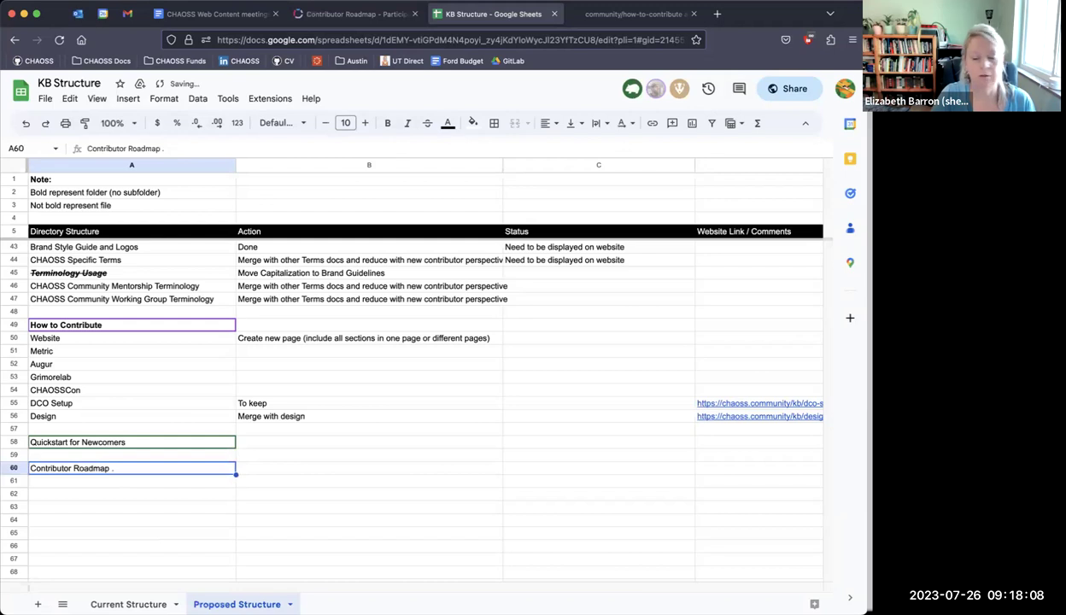
Remove the stray period after "Contributor Roadmap" in A60 and select the empty cell A59.
double_click(132, 468)
key("BackSpace")
key("BackSpace")
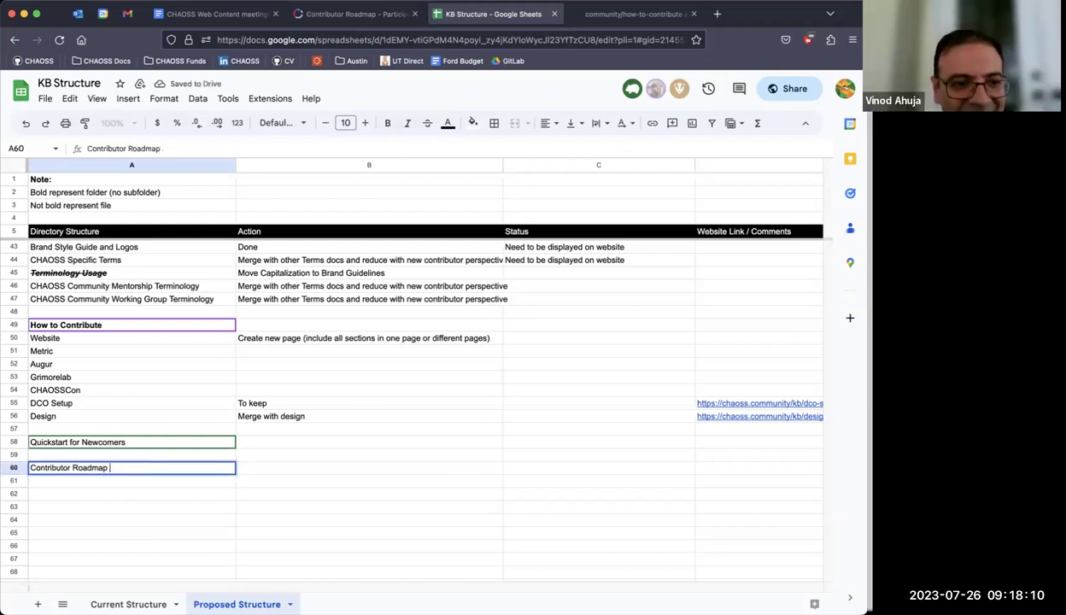
key("Return")
key("Down")
left_click(129, 458)
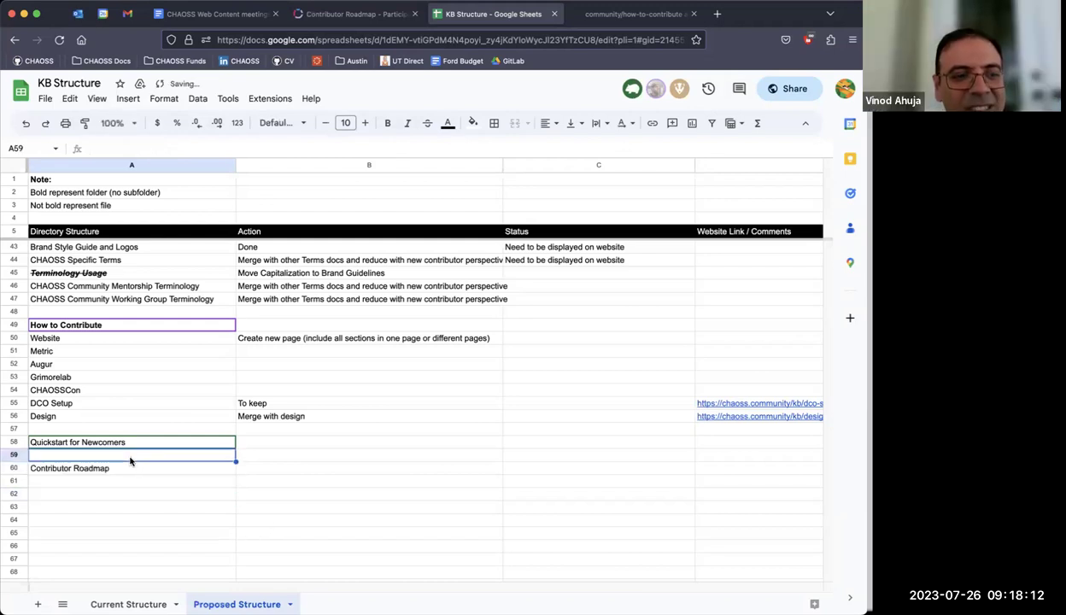
Review GitHub's how-to-contribute folder and the website's Quick Start for New Contributors page, following its link to the Contributor Roadmap - Participating article.
left_click(602, 14)
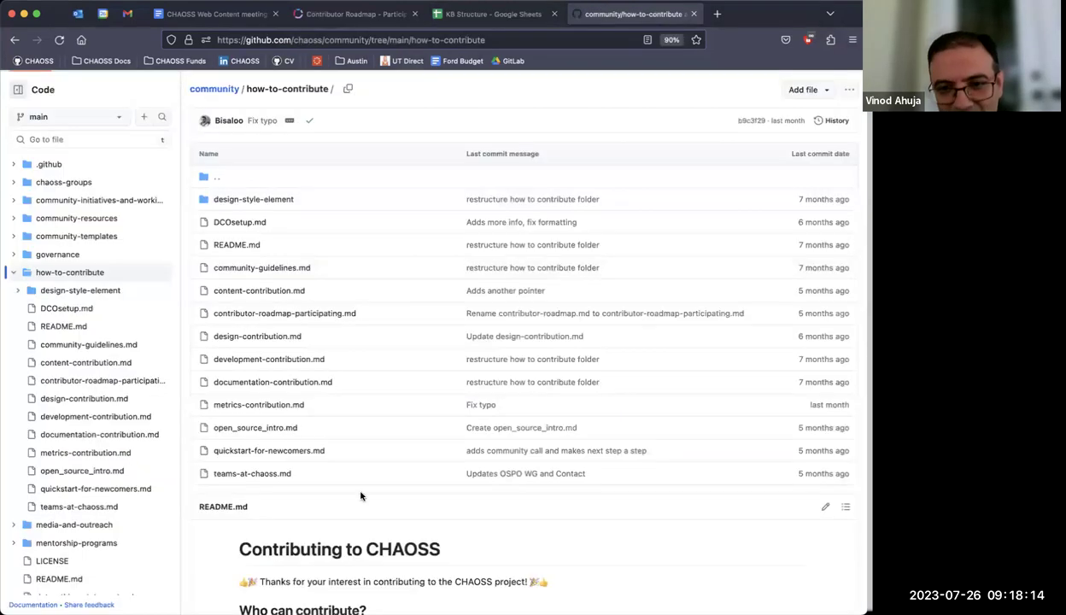
left_click(325, 14)
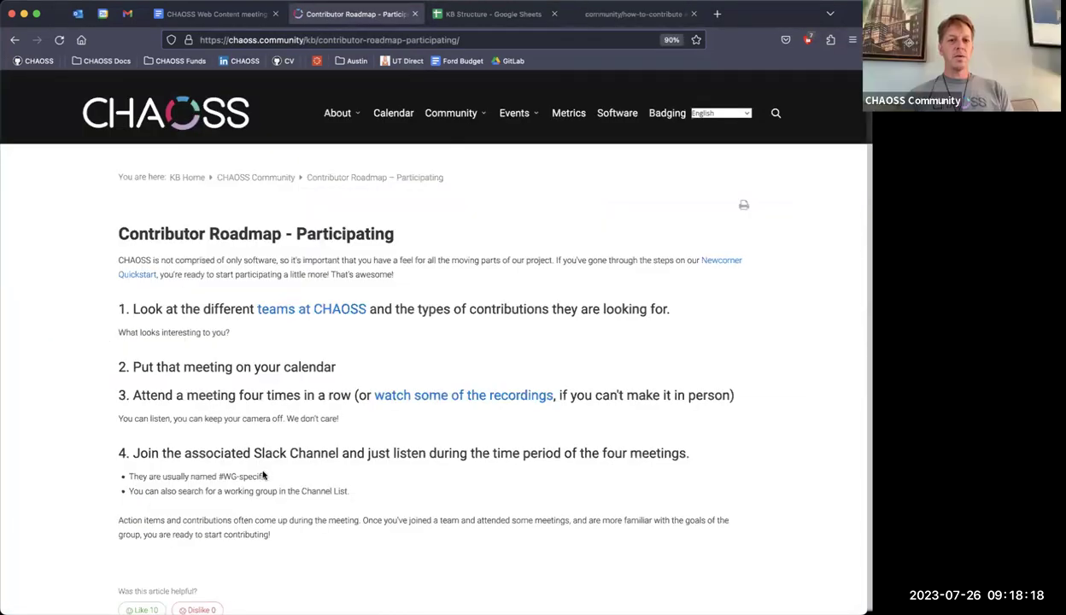
scroll(267, 475, "left", 5)
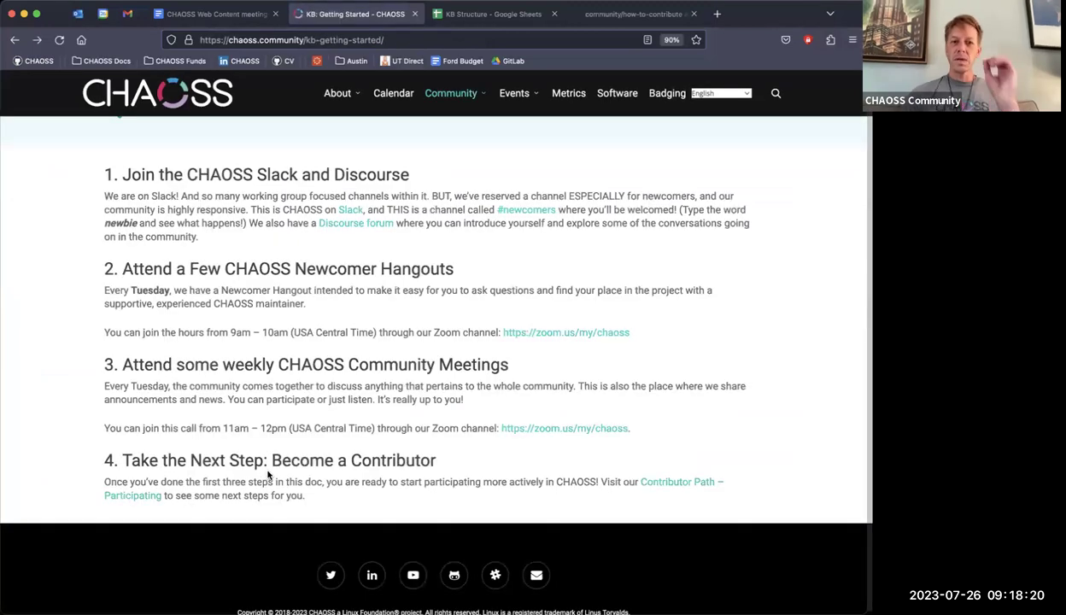
scroll(288, 311, "up", 2)
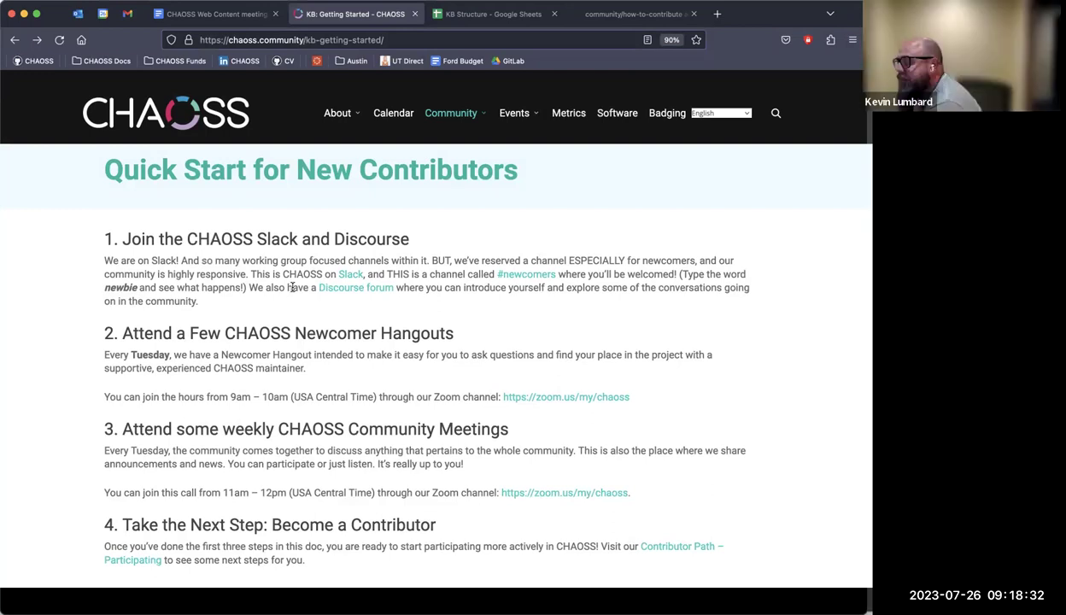
left_click(668, 553)
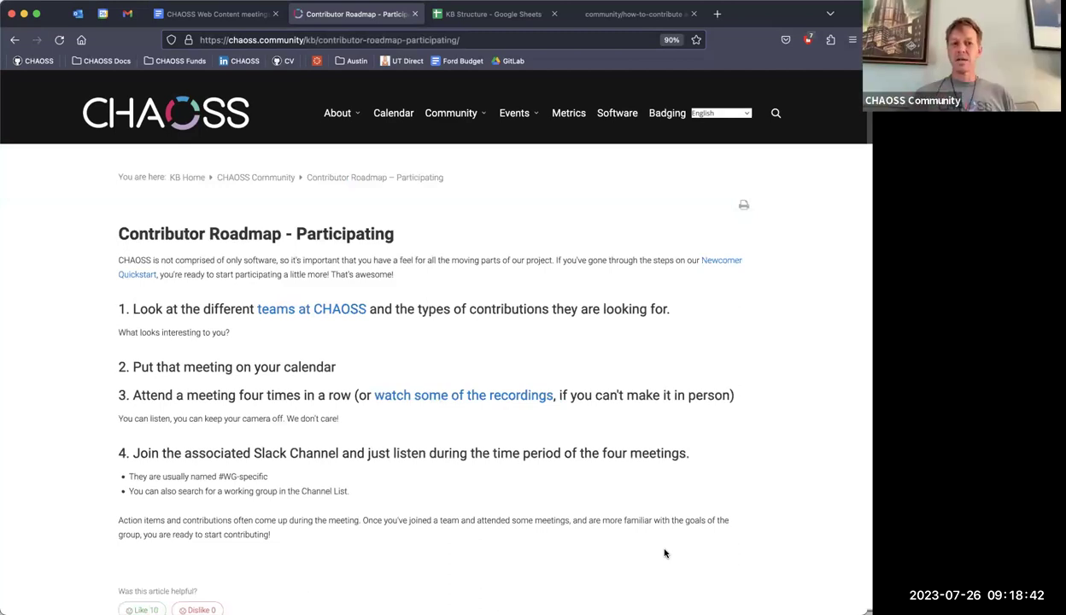
scroll(610, 503, "left", 5)
left_click(656, 548)
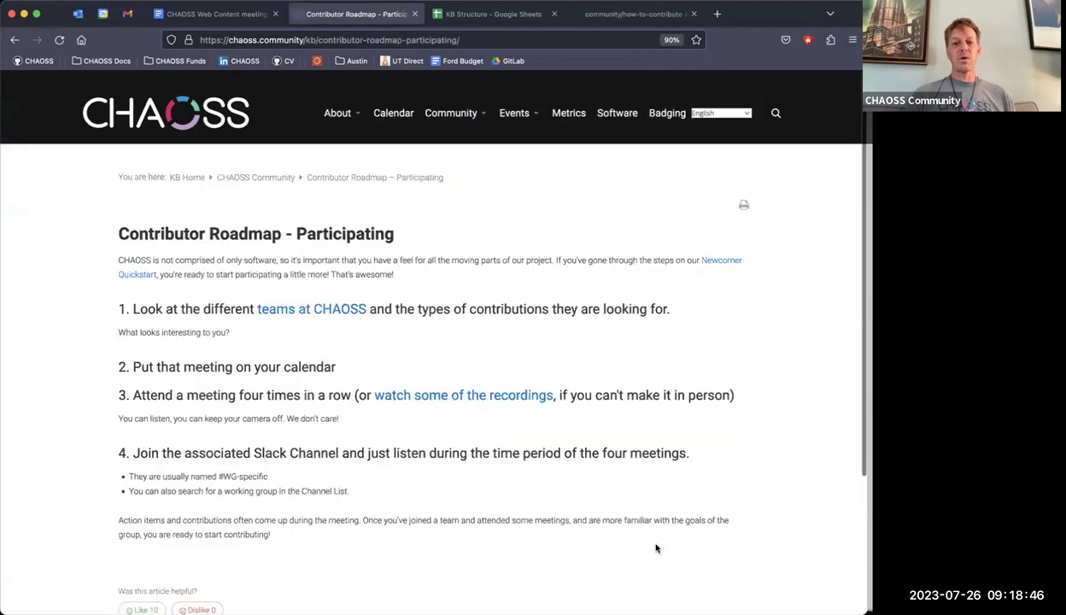